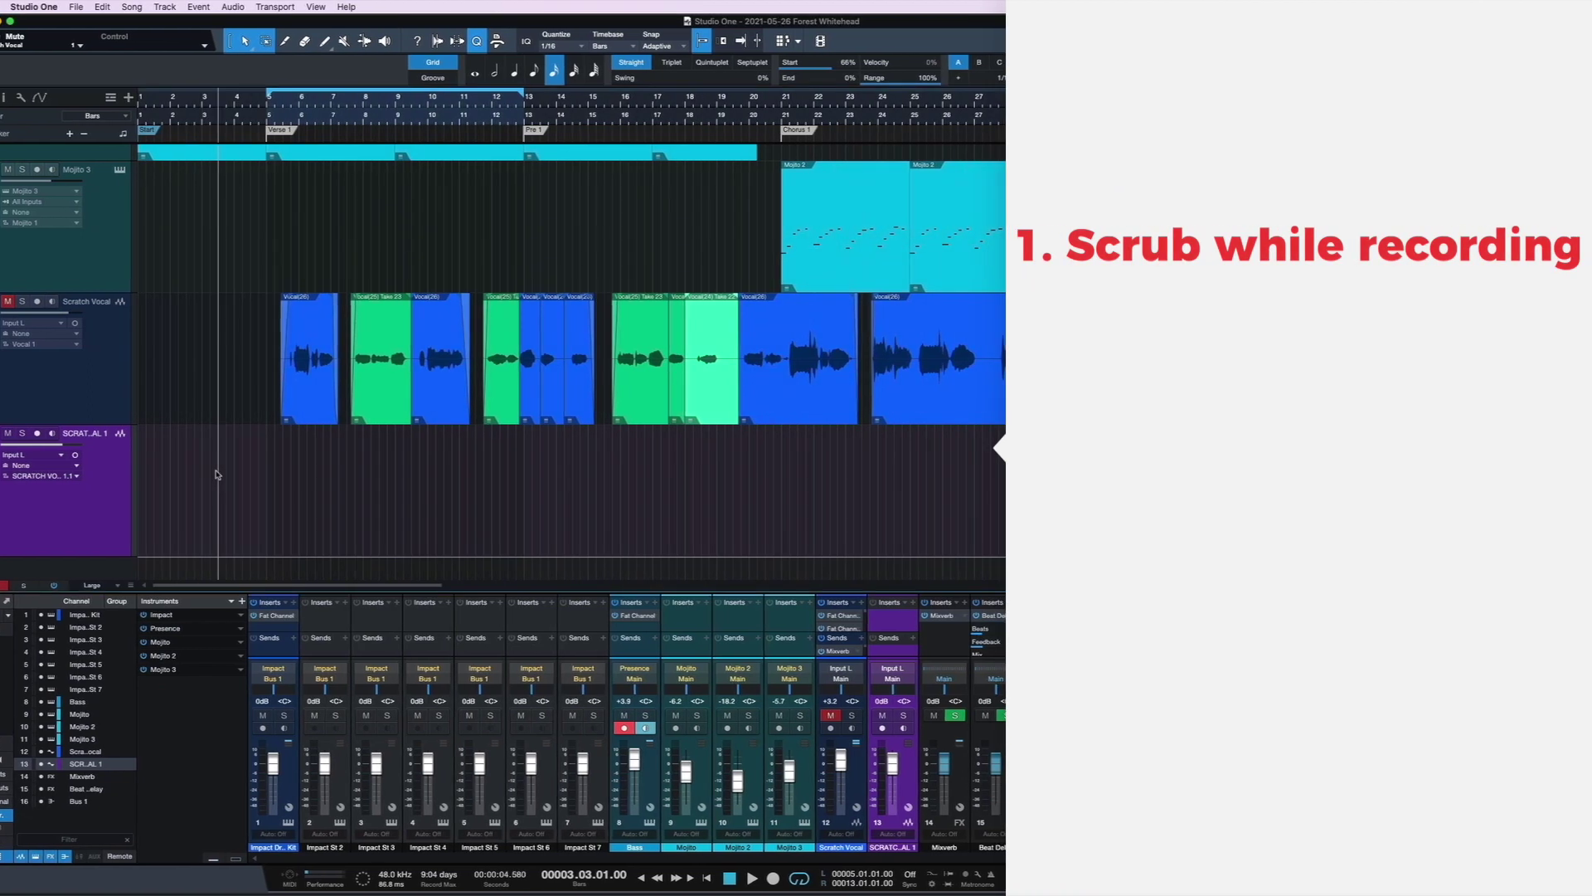
# - Scrub the playback position backward and forward across roughly the first ten bars of the song
pyautogui.press('KP_Subtract')
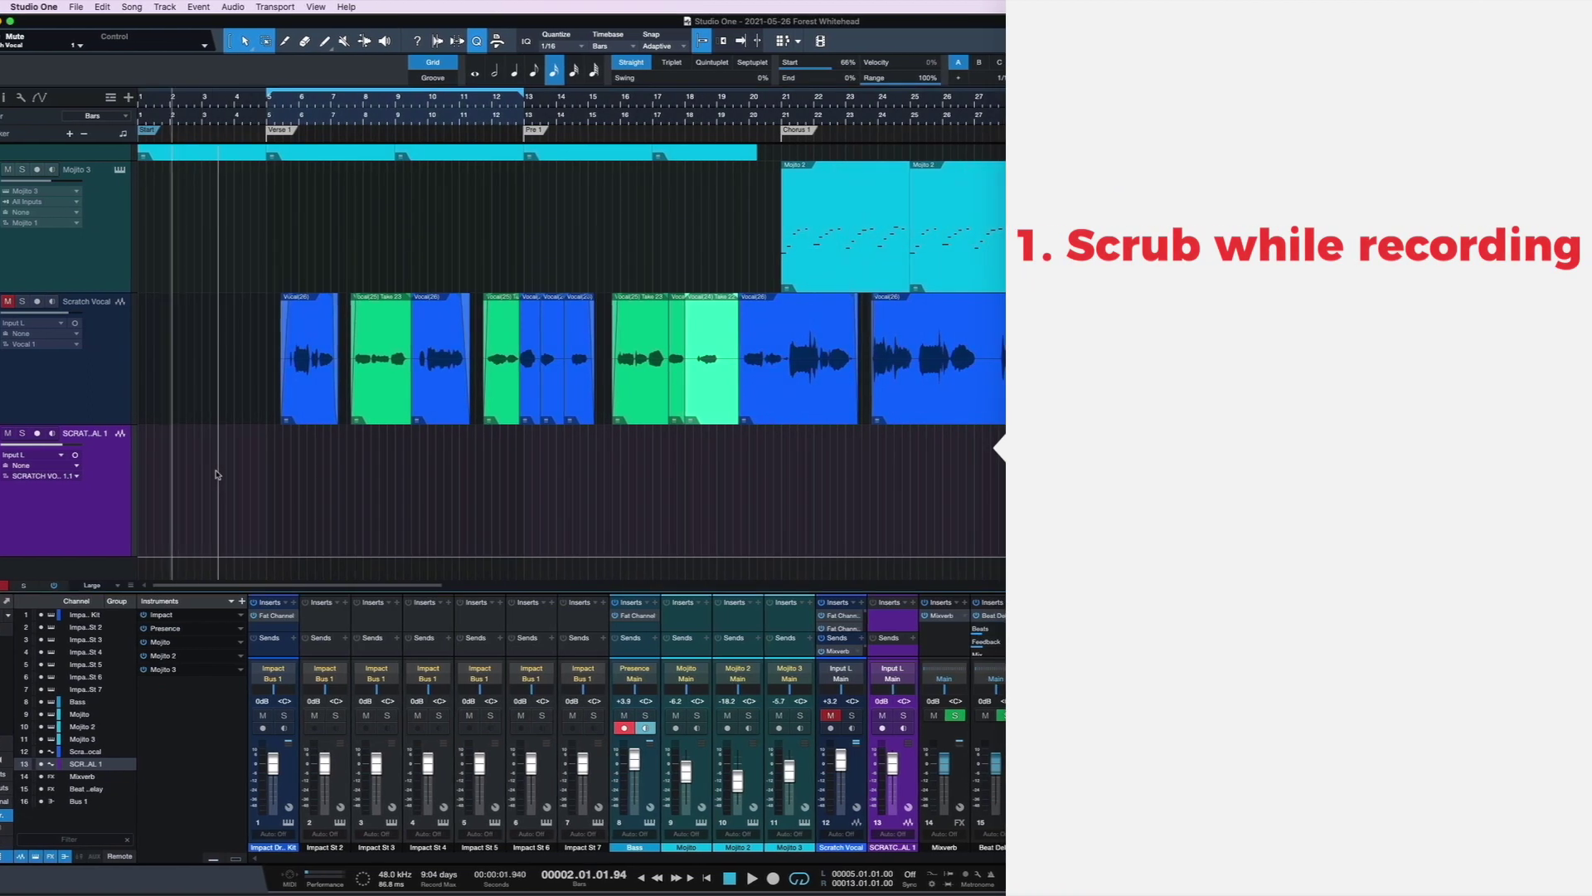
pyautogui.press('KP_Add')
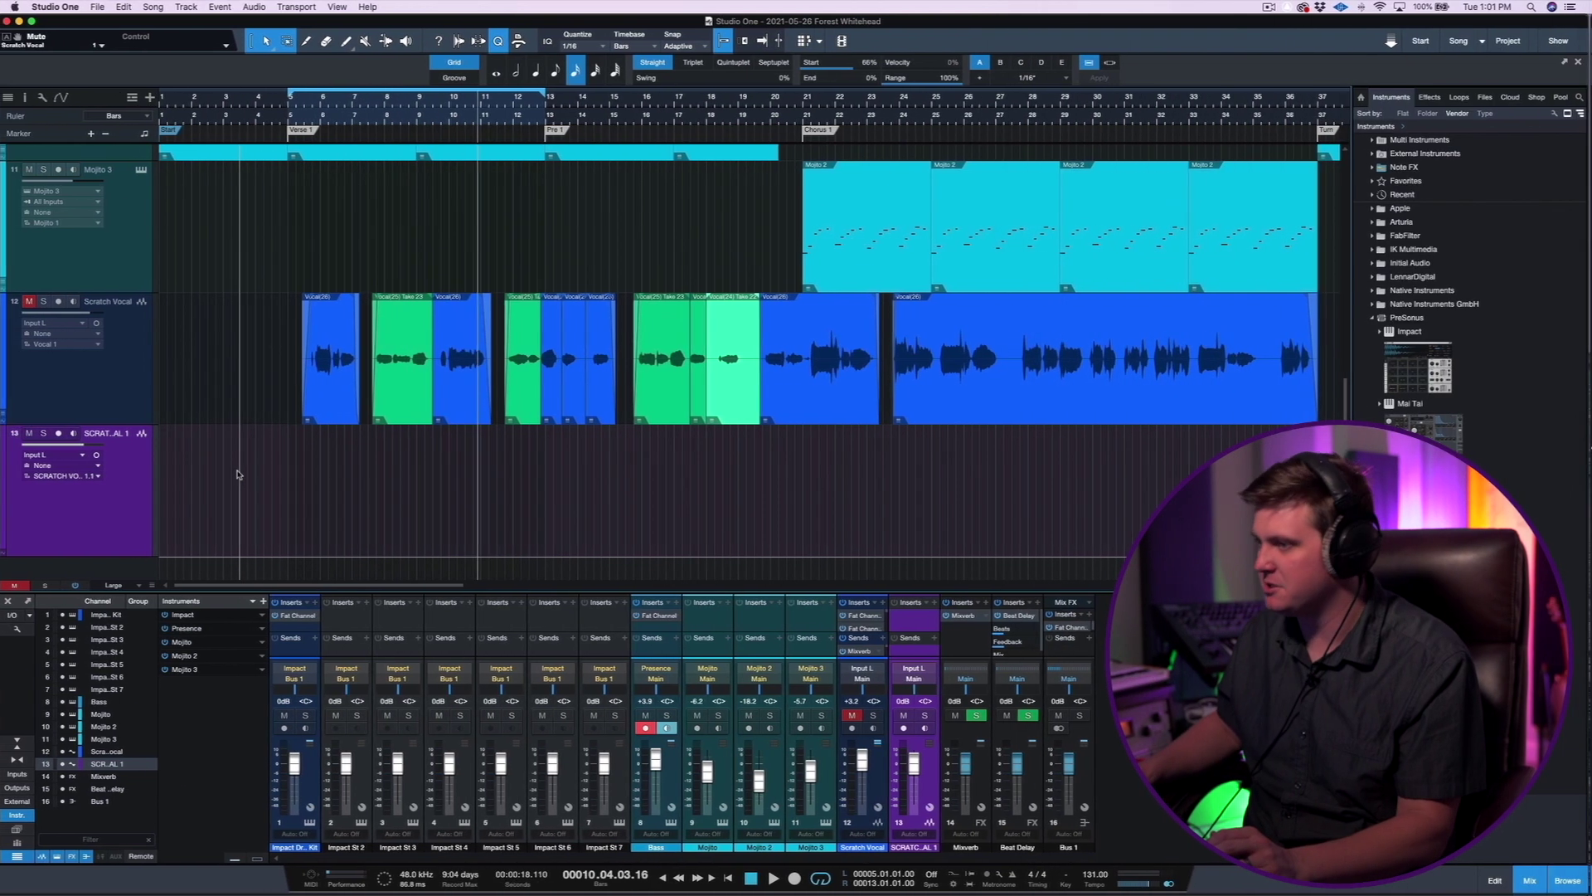
pyautogui.press('KP_Subtract')
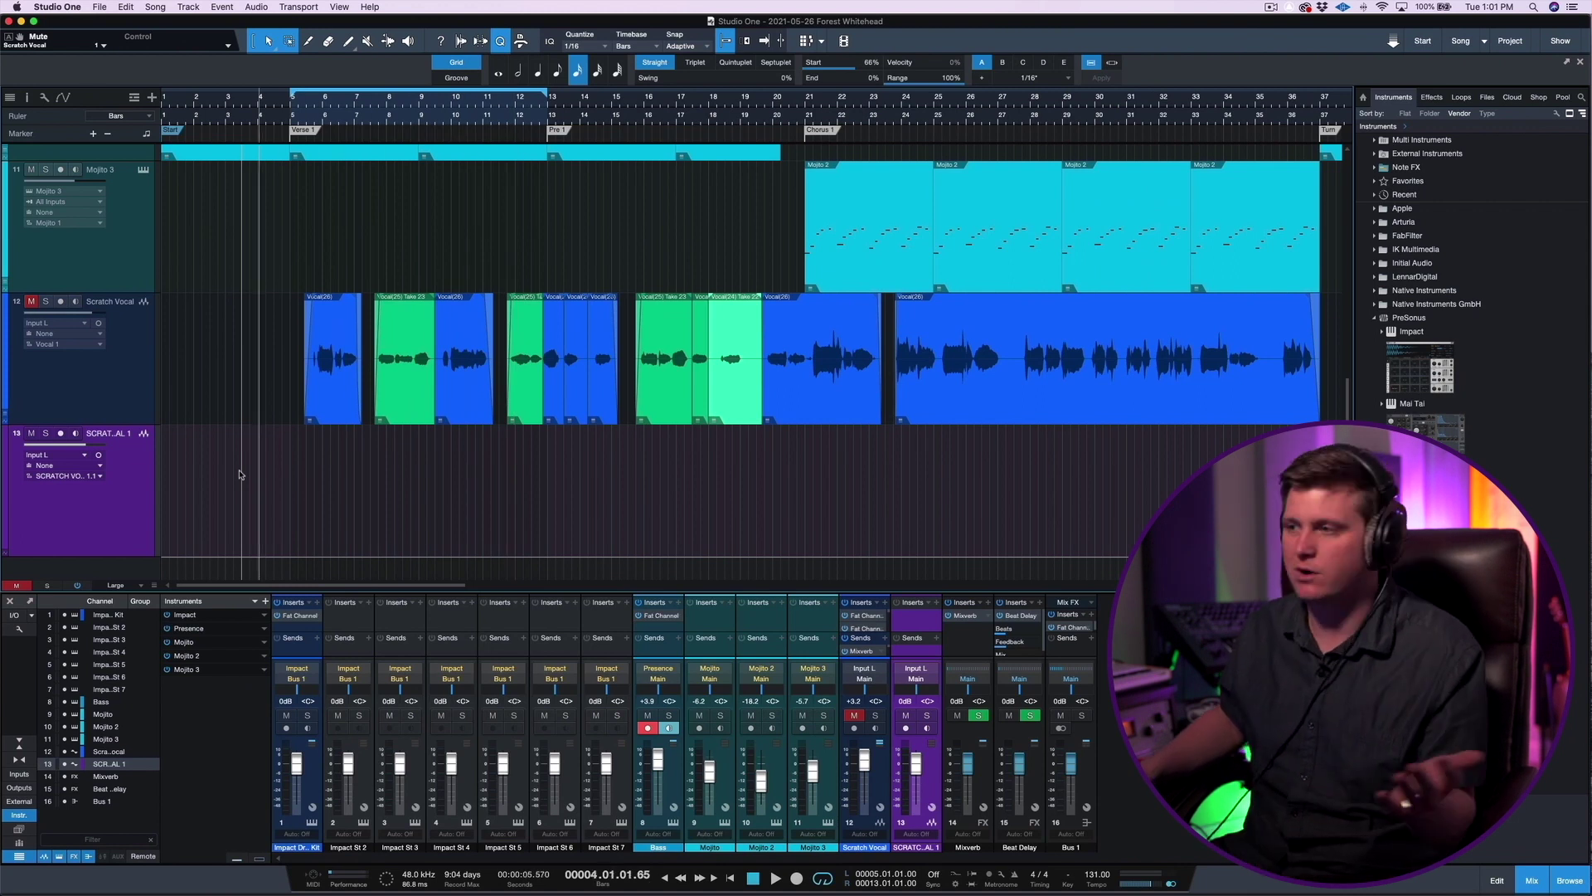
# - Arm the SCRATCH VOCAL 1 track with input monitoring and record two overlapping vocal takes from about bar 4
pyautogui.click(61, 433)
pyautogui.click(74, 433)
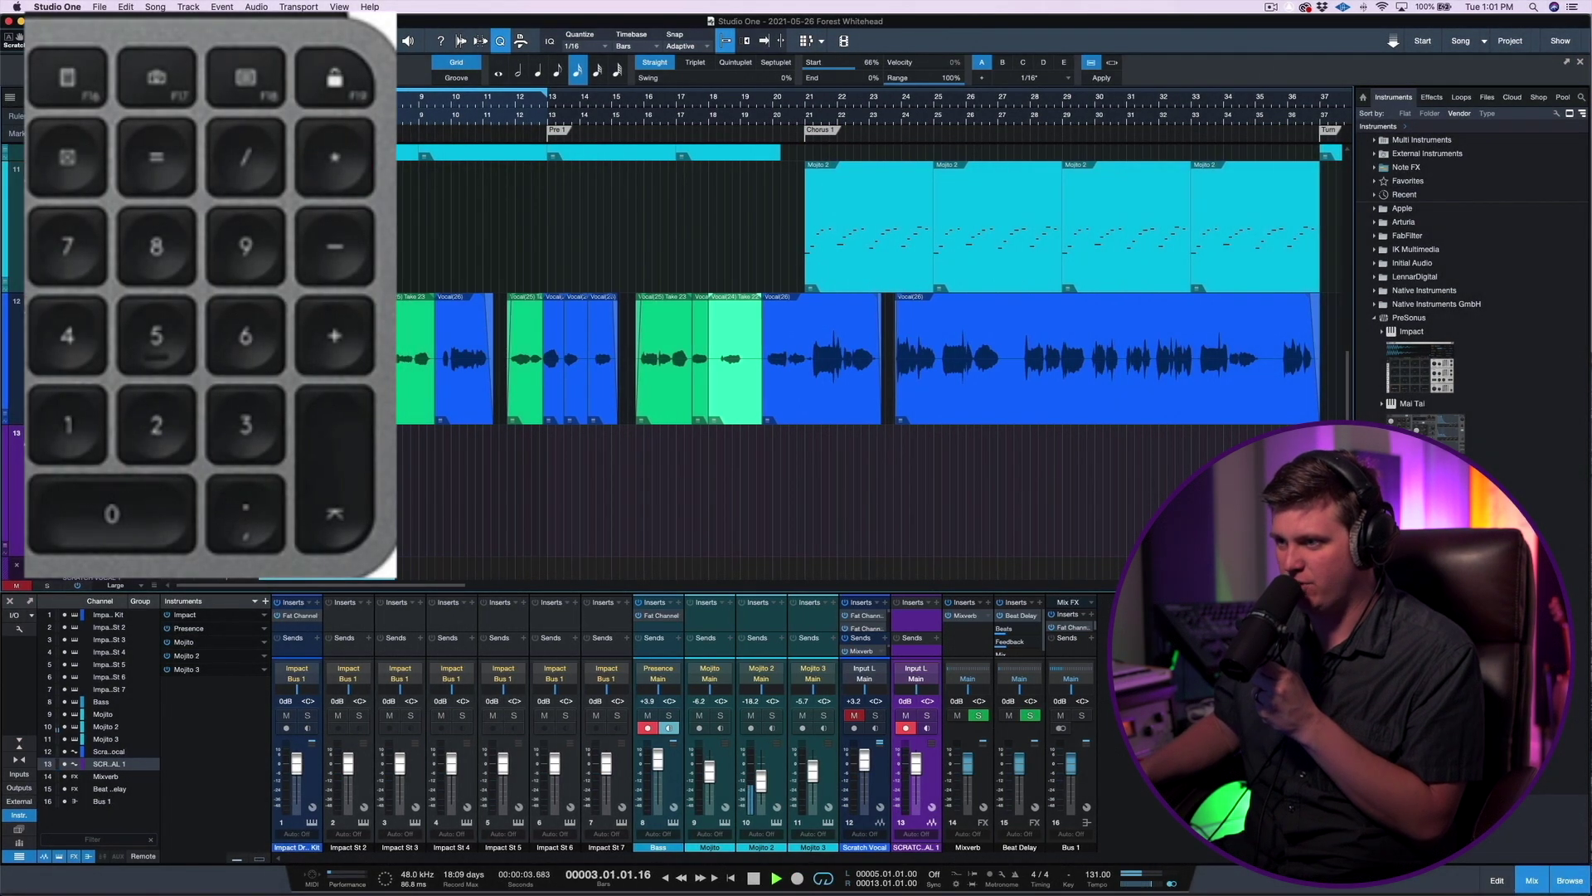
pyautogui.press('KP_Subtract')
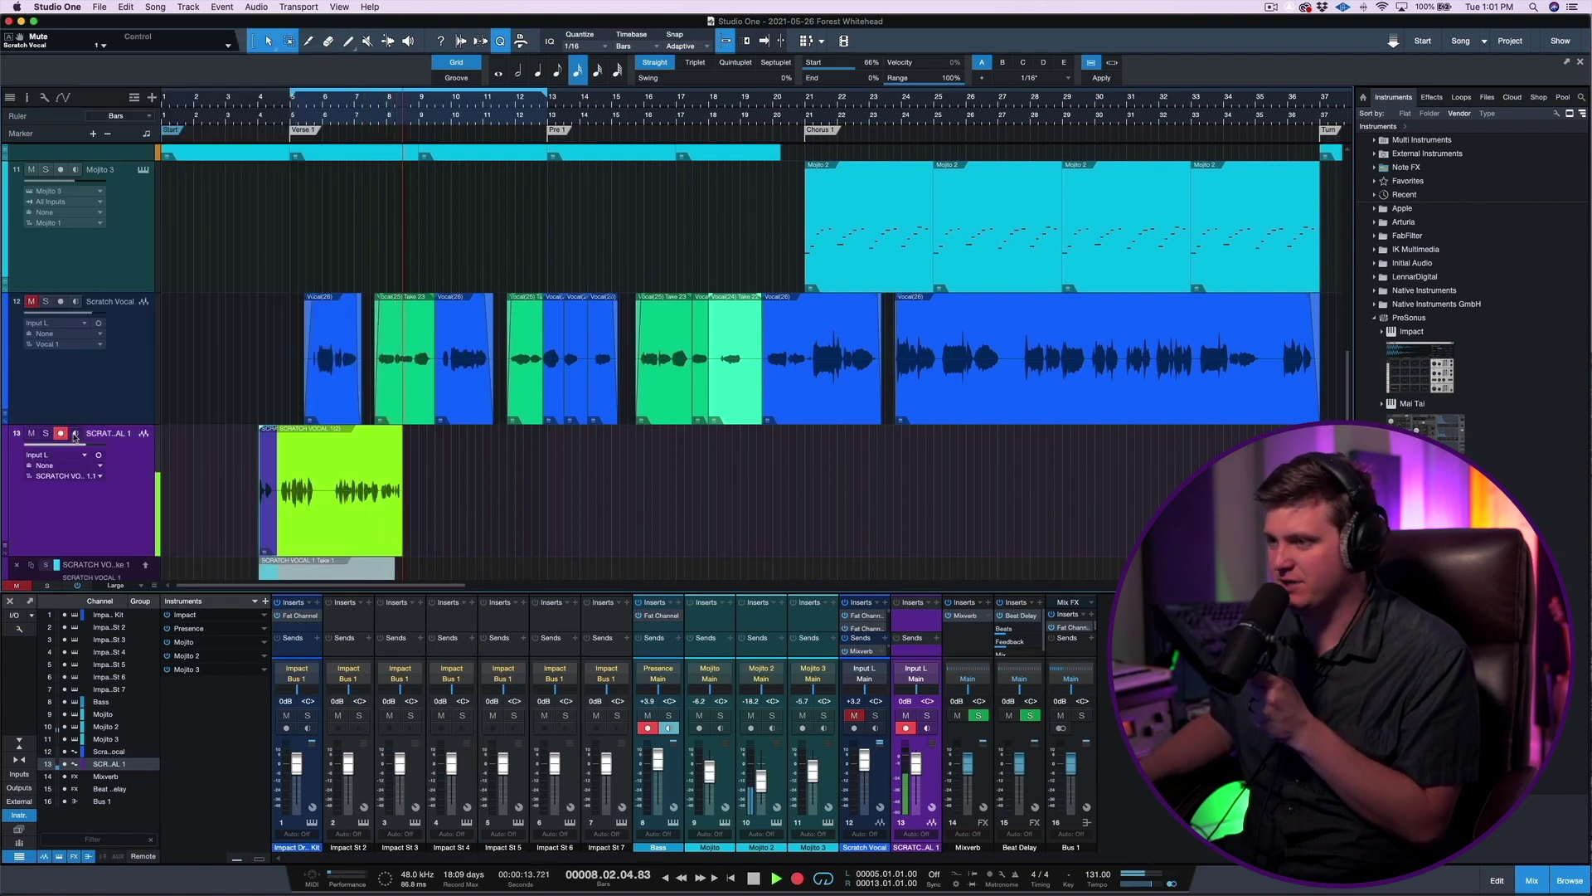
pyautogui.press('KP_Multiply')
# - Scrub during playback to about bar 23 and punch in a scratch vocal take from about bar 24 to 26
pyautogui.press('KP_Subtract')
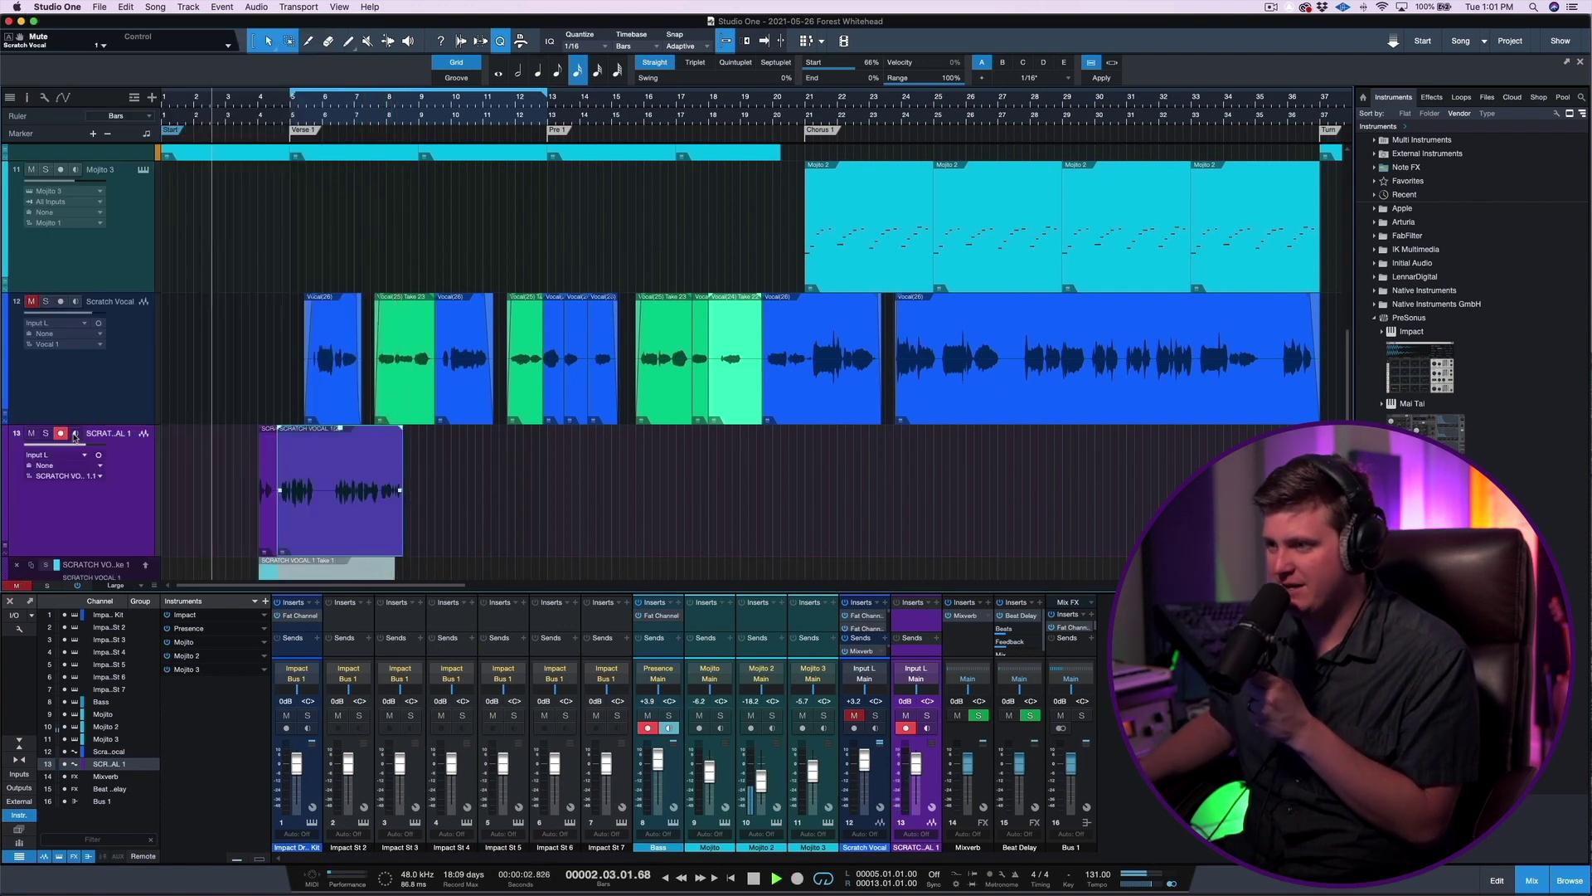
pyautogui.press('KP_Add')
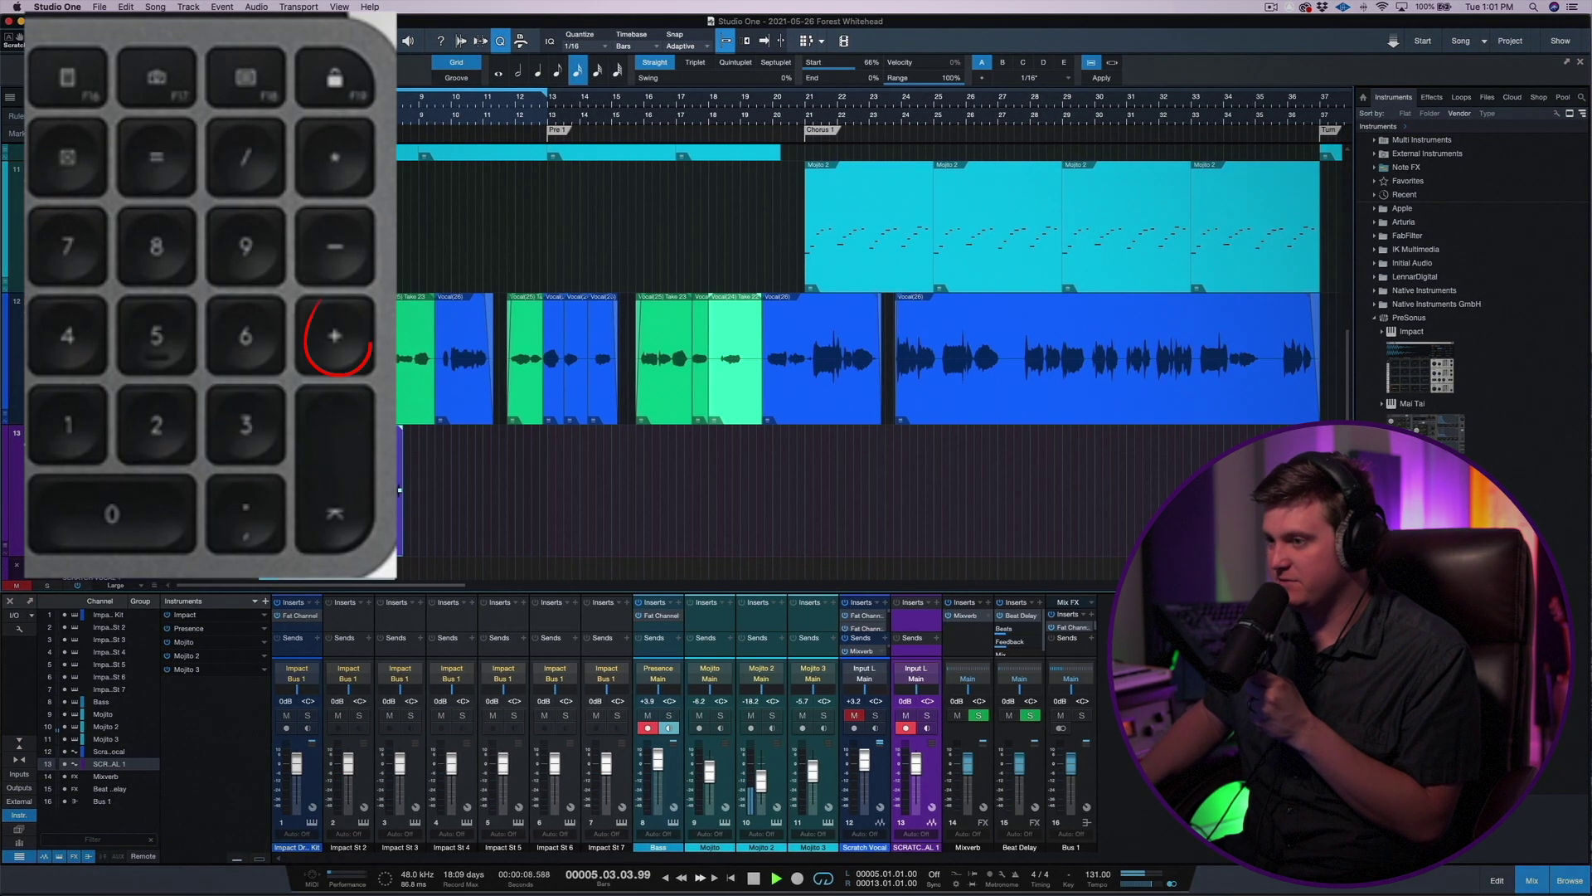
pyautogui.press('KP_Add')
pyautogui.press('KP_Add')
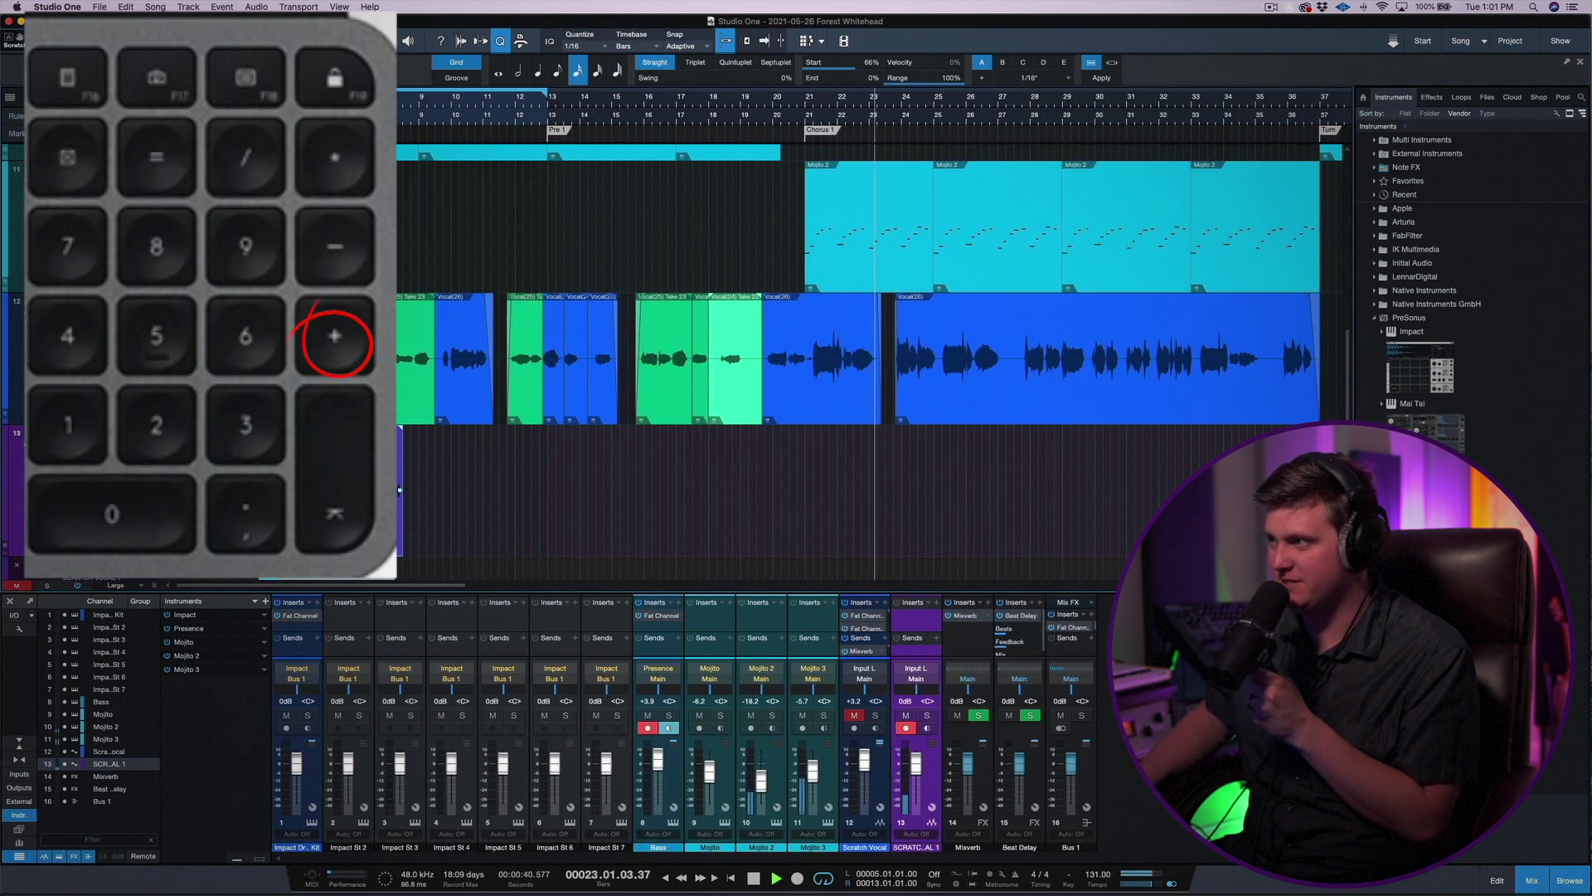
pyautogui.press('KP_Multiply')
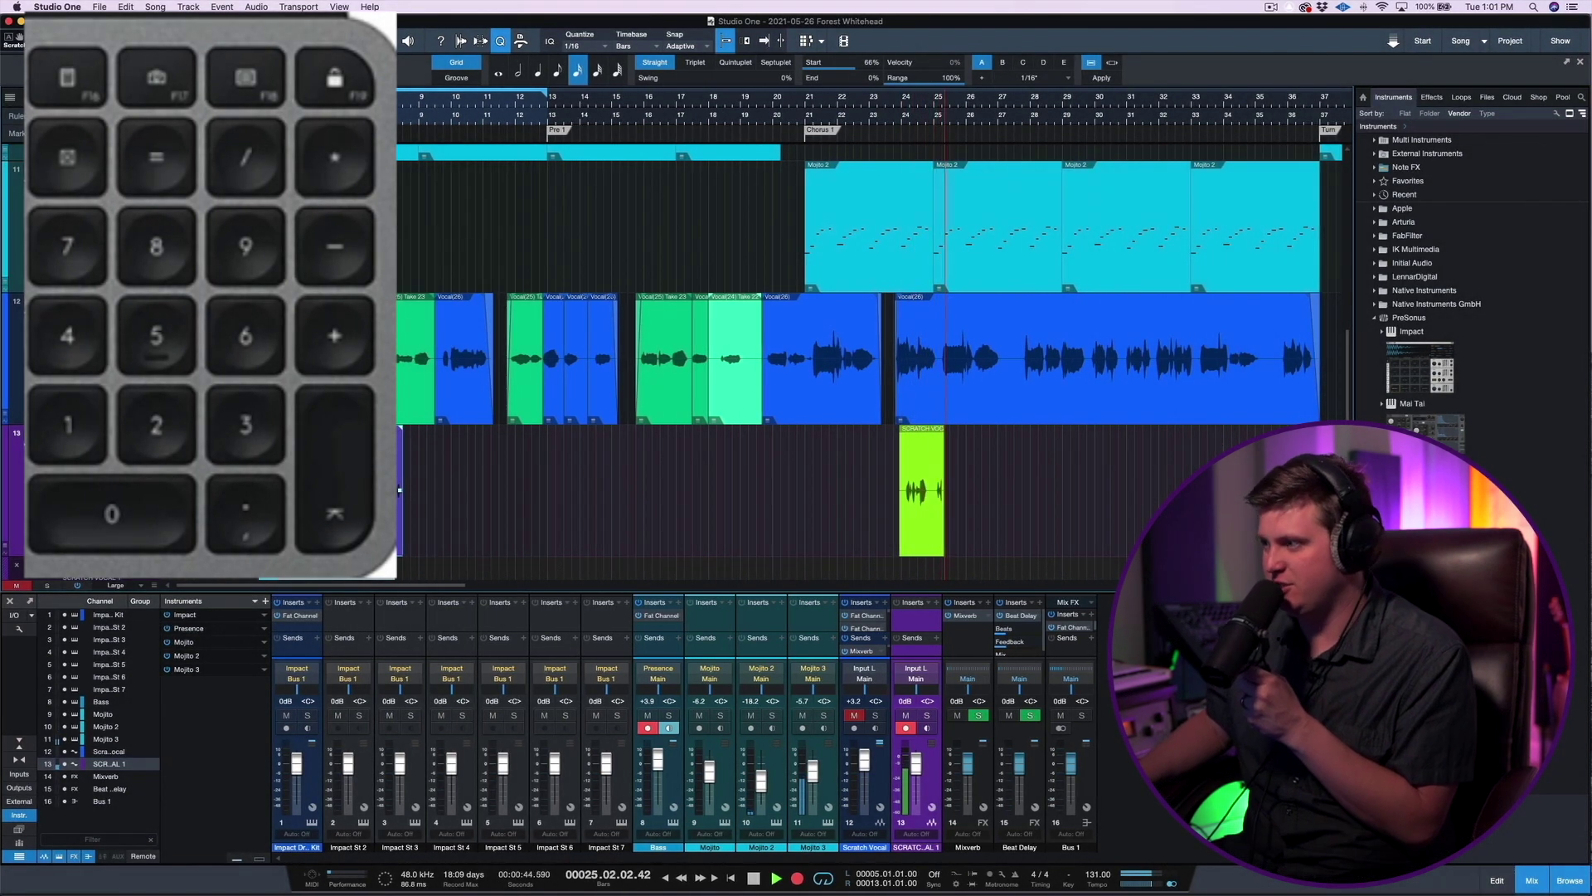
pyautogui.press('KP_Multiply')
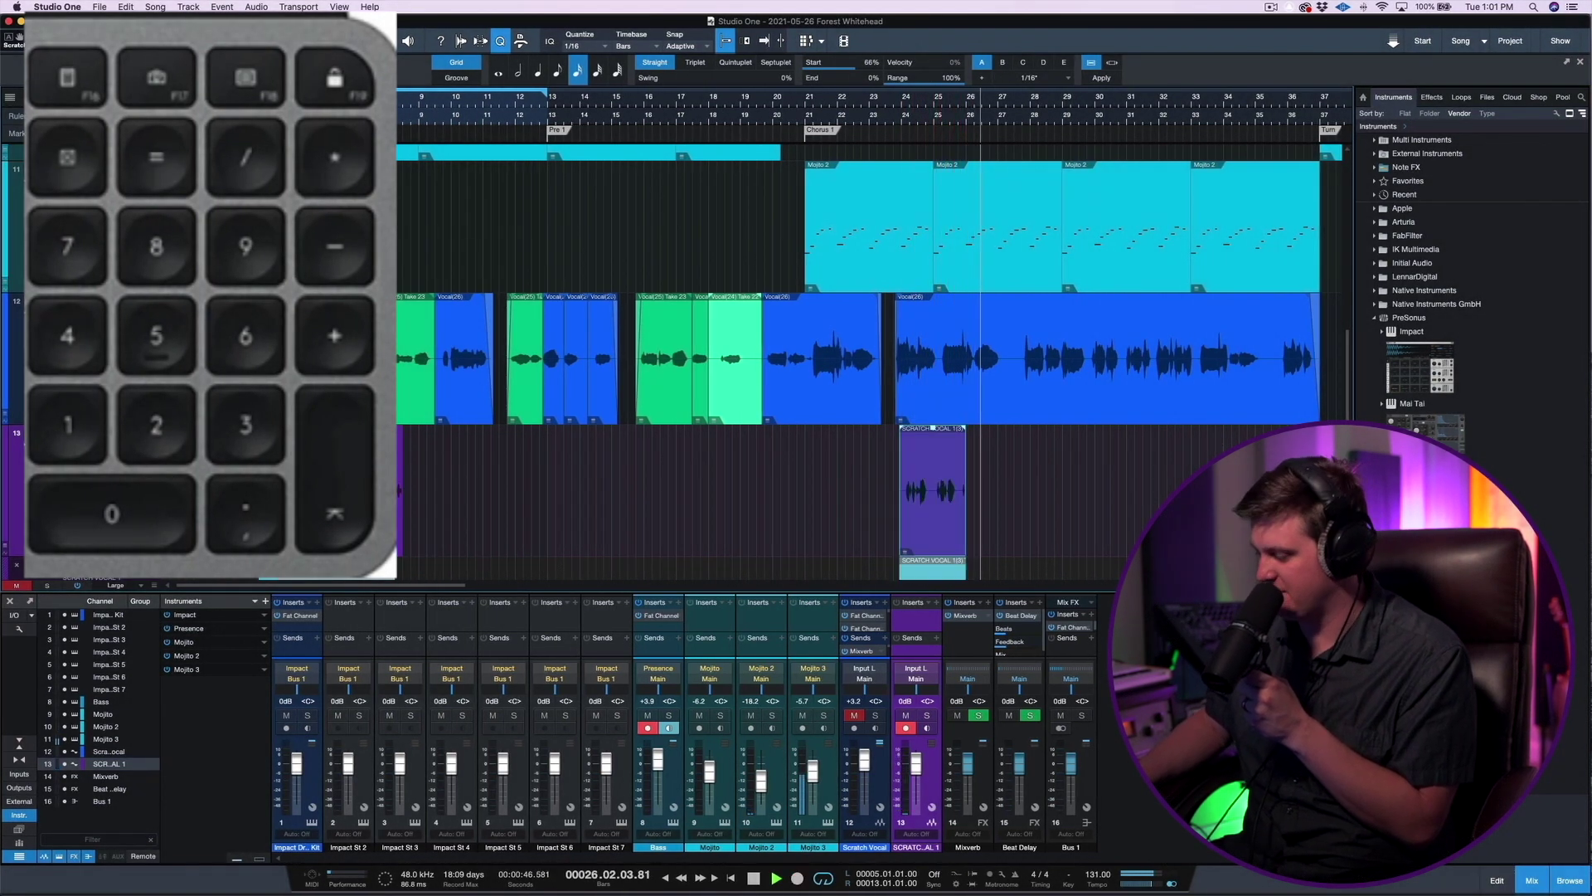
# - Rewind during playback and record two more scratch vocal takes over the same passage from about bar 24
pyautogui.press('KP_Subtract')
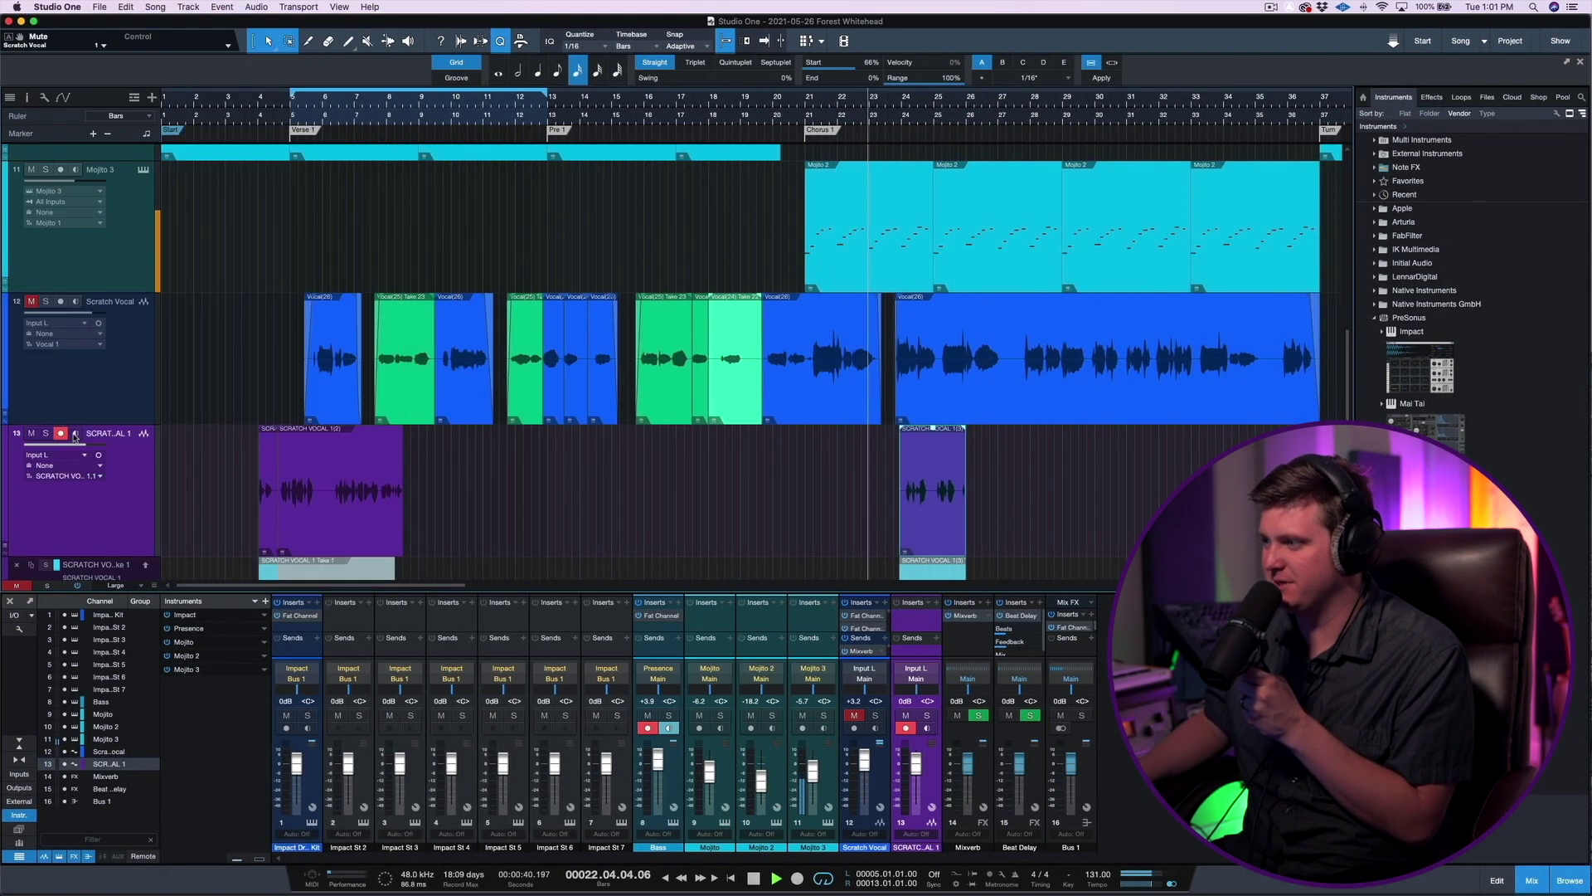
pyautogui.press('KP_Multiply')
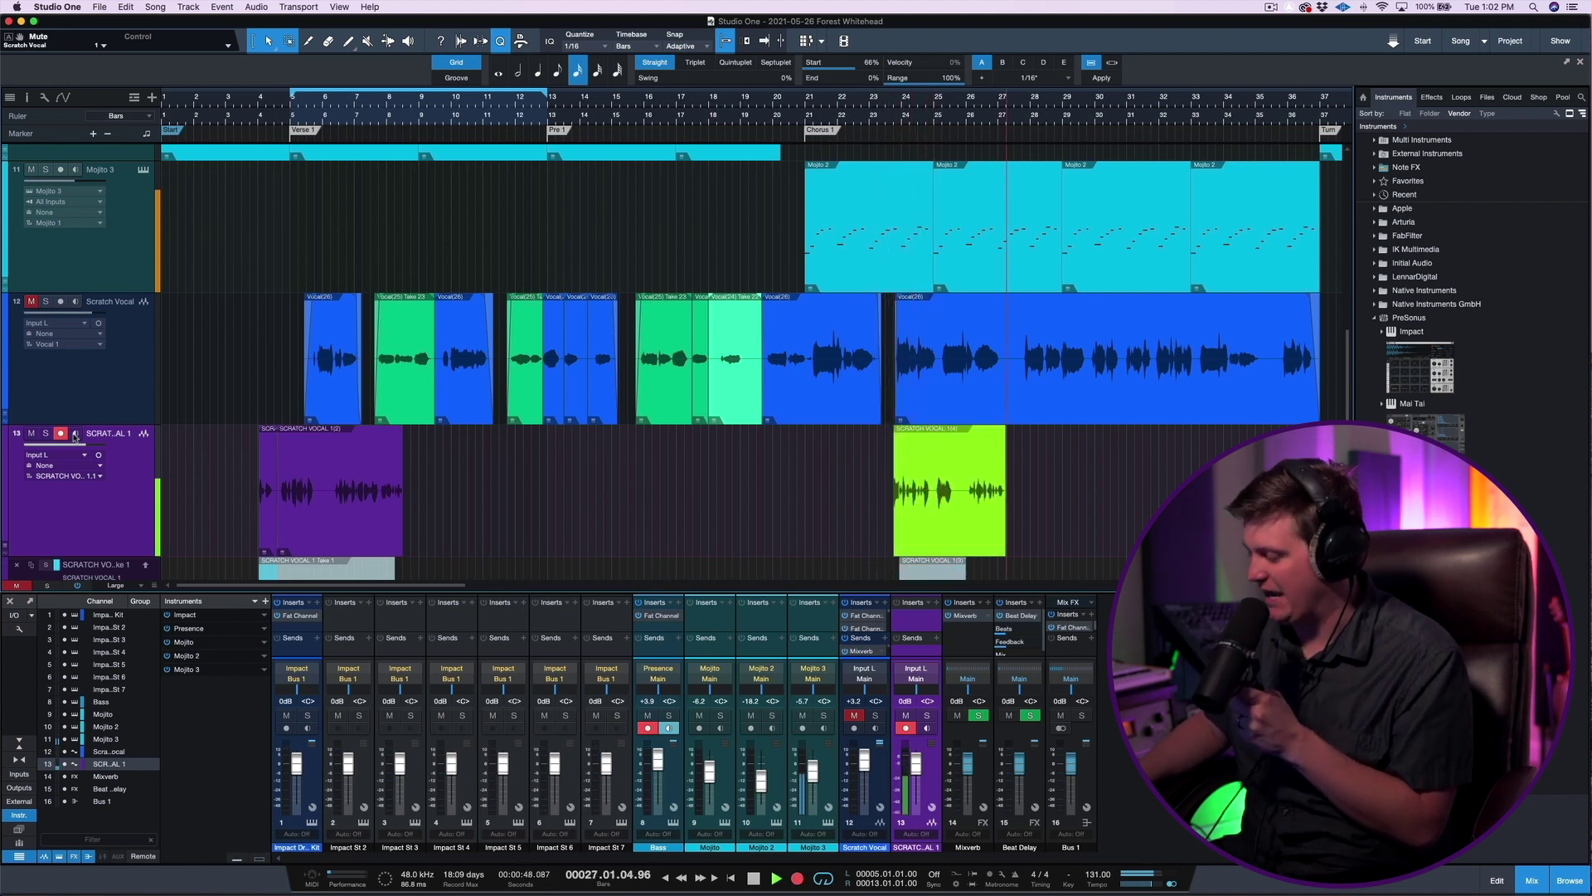
pyautogui.press('KP_Multiply')
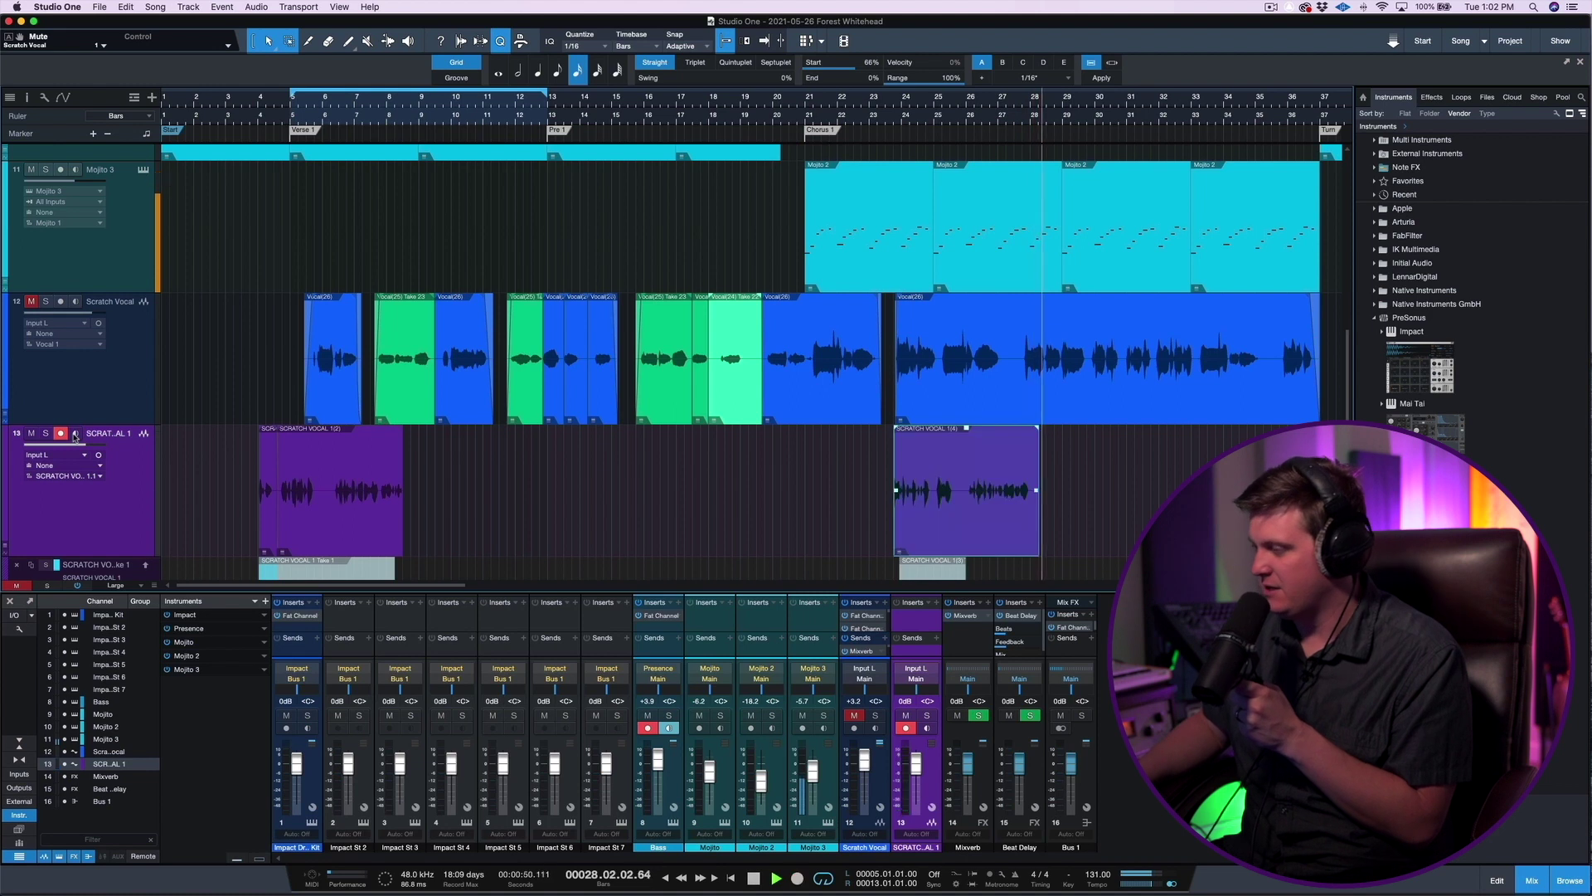
pyautogui.press('KP_Subtract')
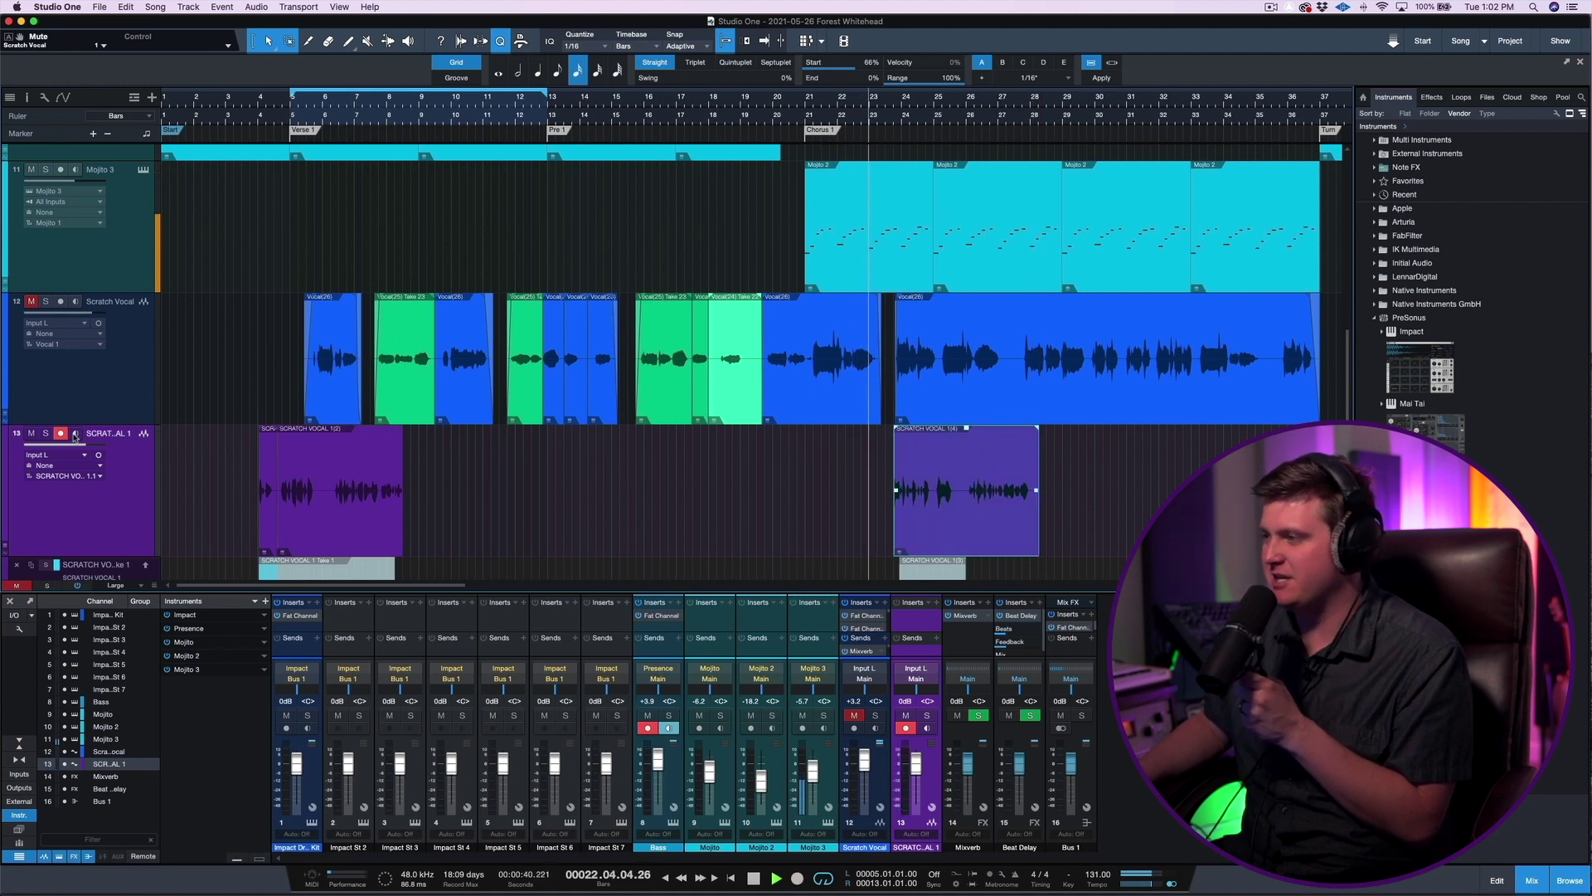
pyautogui.press('KP_Multiply')
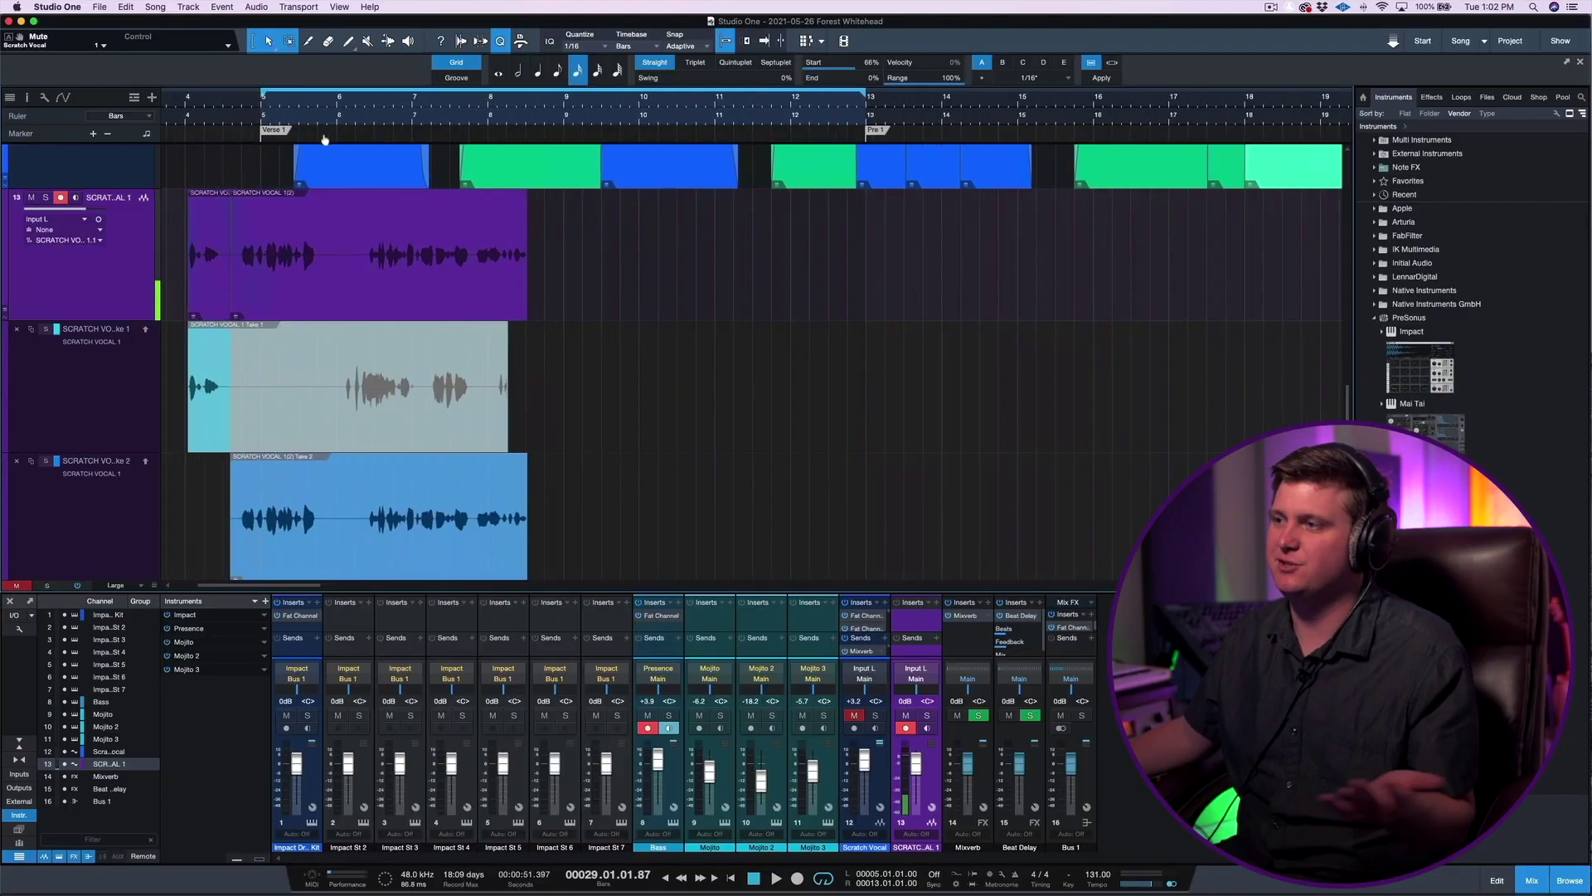
# - Swap the scratch vocal phrase between about bars 6 and 7 to Take 1, and back to Take 2
pyautogui.press('e')
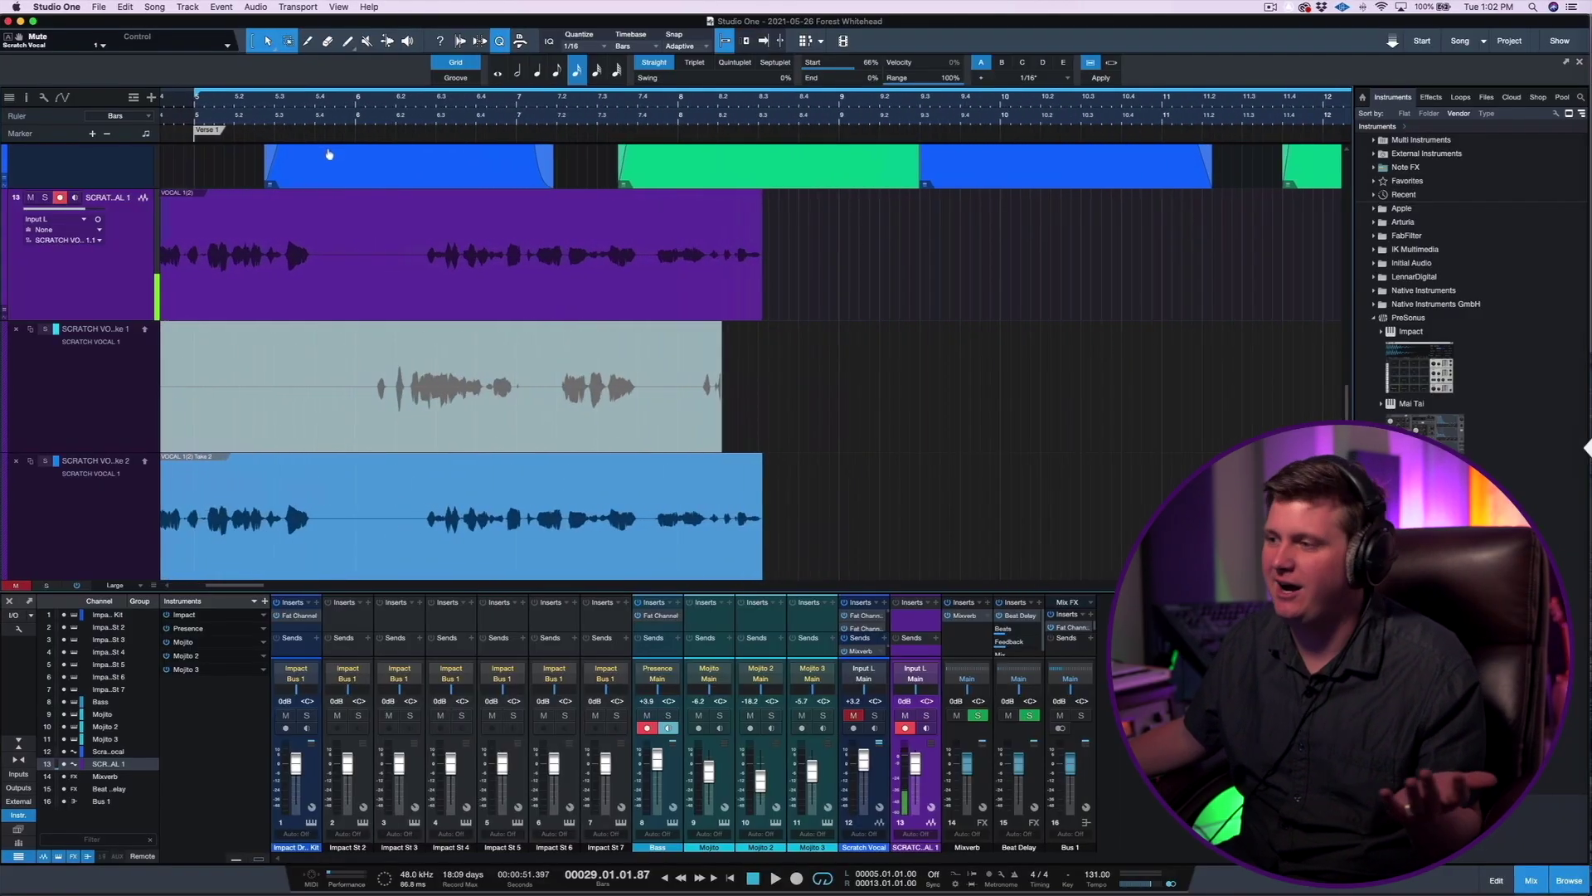
pyautogui.hscroll(-5, 535, 348)
pyautogui.moveTo(485, 381); pyautogui.dragTo(675, 380)
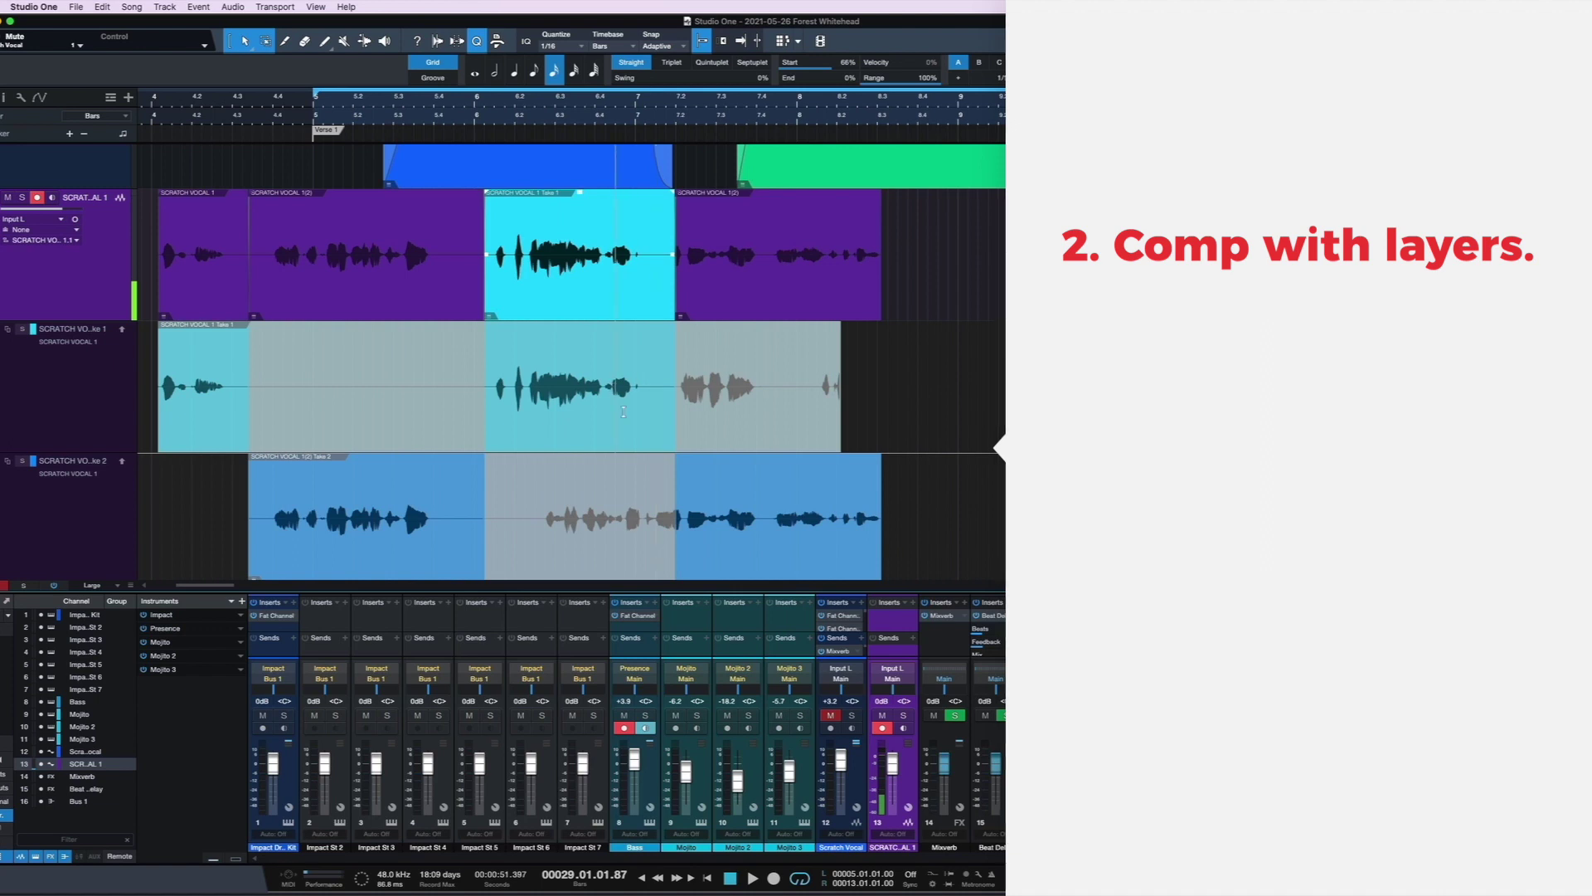
pyautogui.scroll(-2, 610, 398)
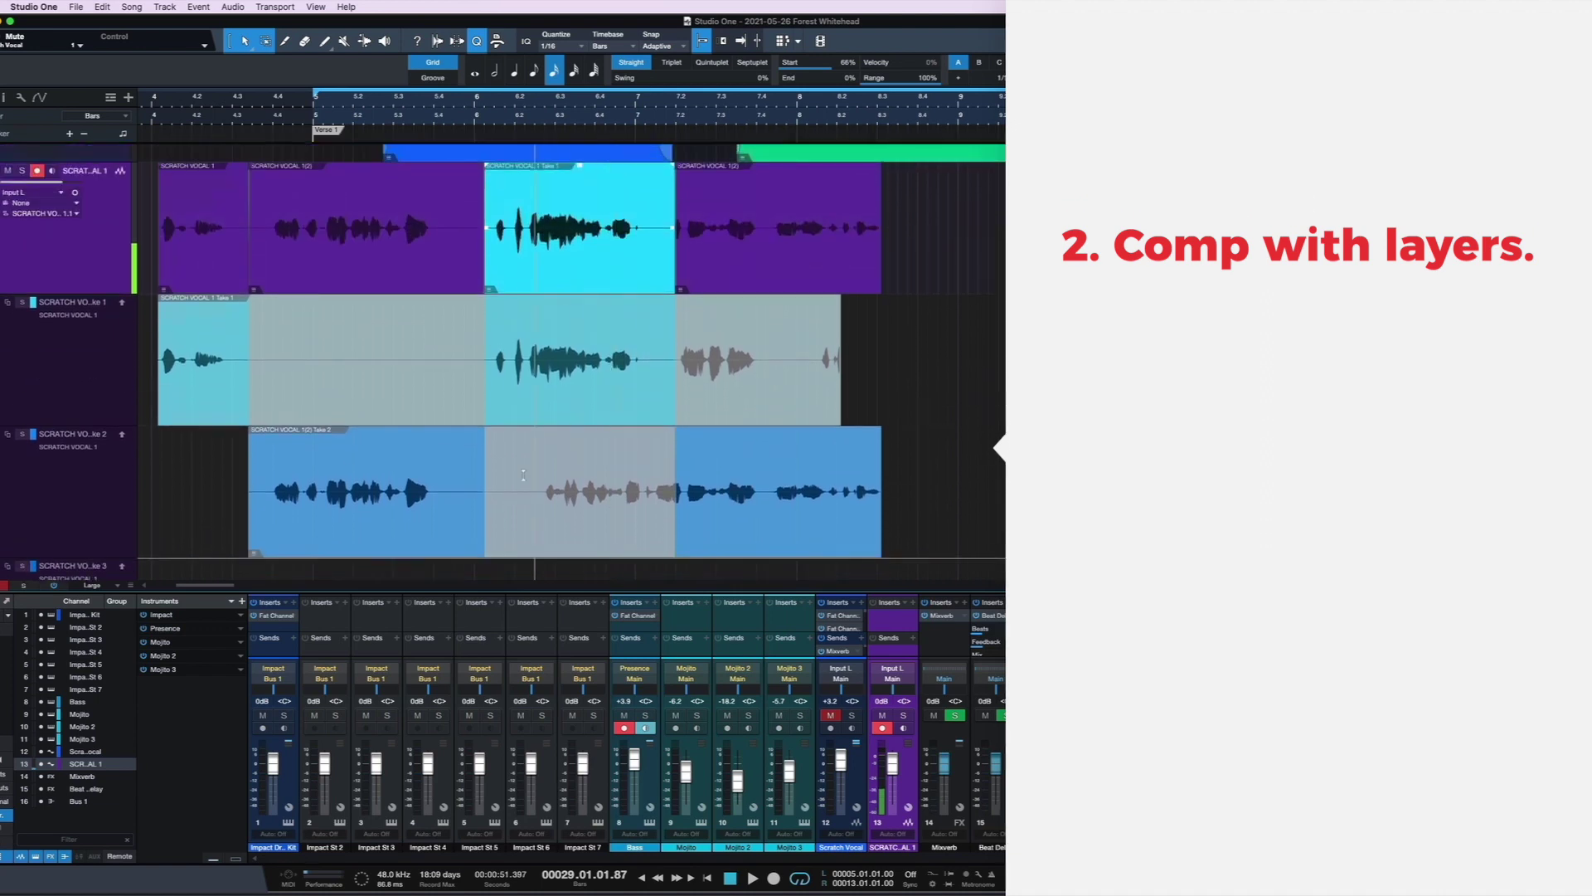
pyautogui.moveTo(485, 487); pyautogui.dragTo(654, 499)
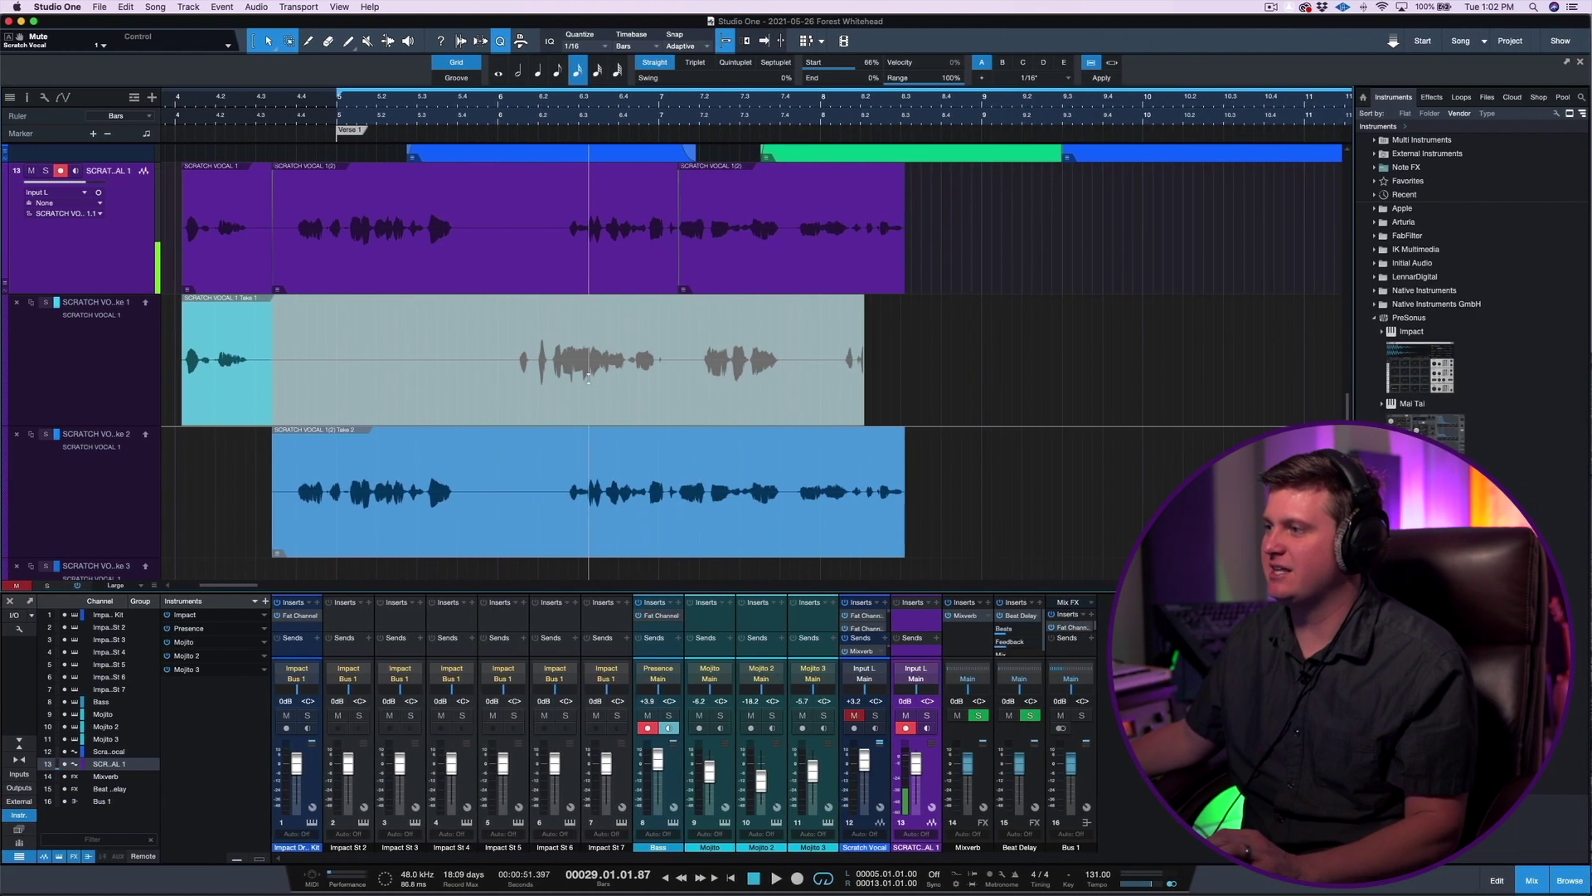
# - Comp the phrase from about bar 6 to bar 7 of Take 1 into the main SCRATCH VOCAL 1 track
pyautogui.moveTo(509, 346); pyautogui.dragTo(669, 340)
pyautogui.hscroll(-2, 667, 338)
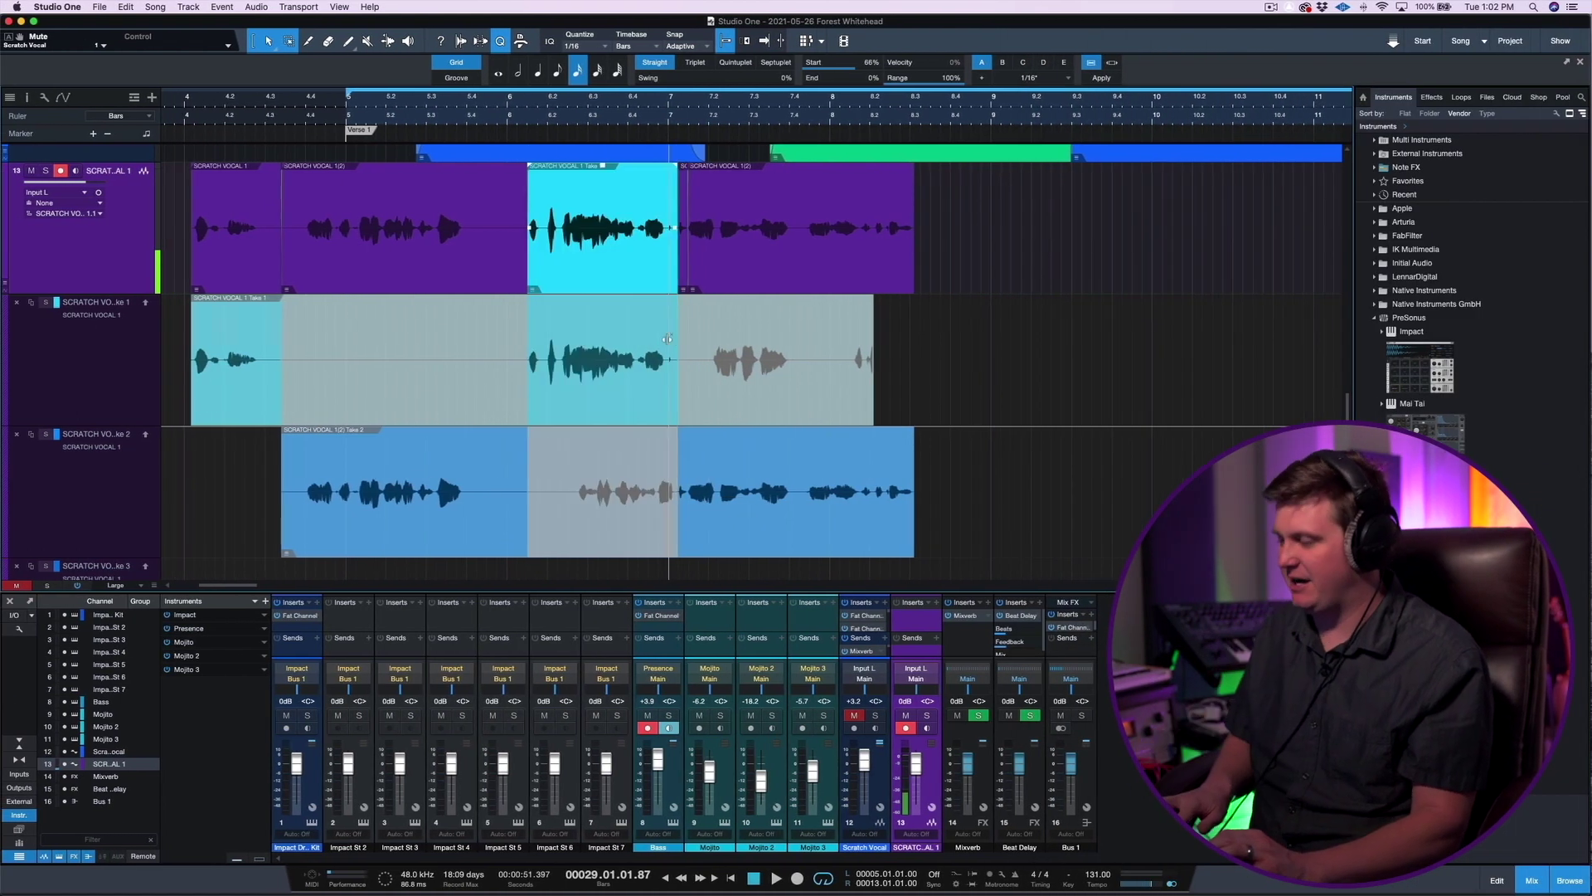
pyautogui.moveTo(595, 124); pyautogui.dragTo(604, 104)
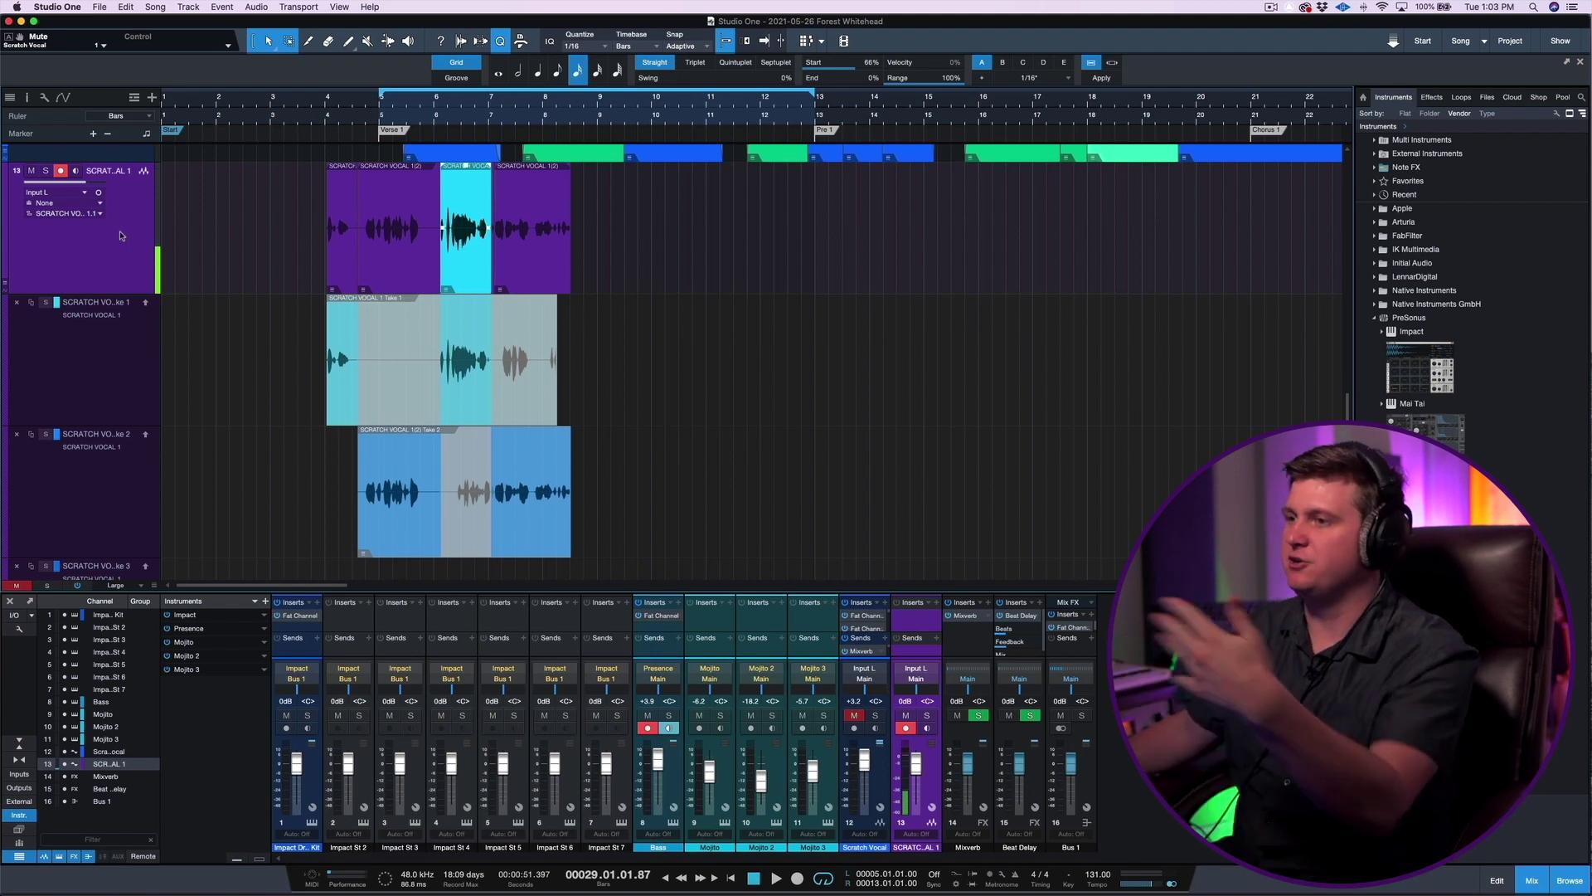
# - Collapse the scratch vocal track's layers and paste a copy of its comped section from about bars 6 to 8 at bar 17
pyautogui.rightClick(120, 235)
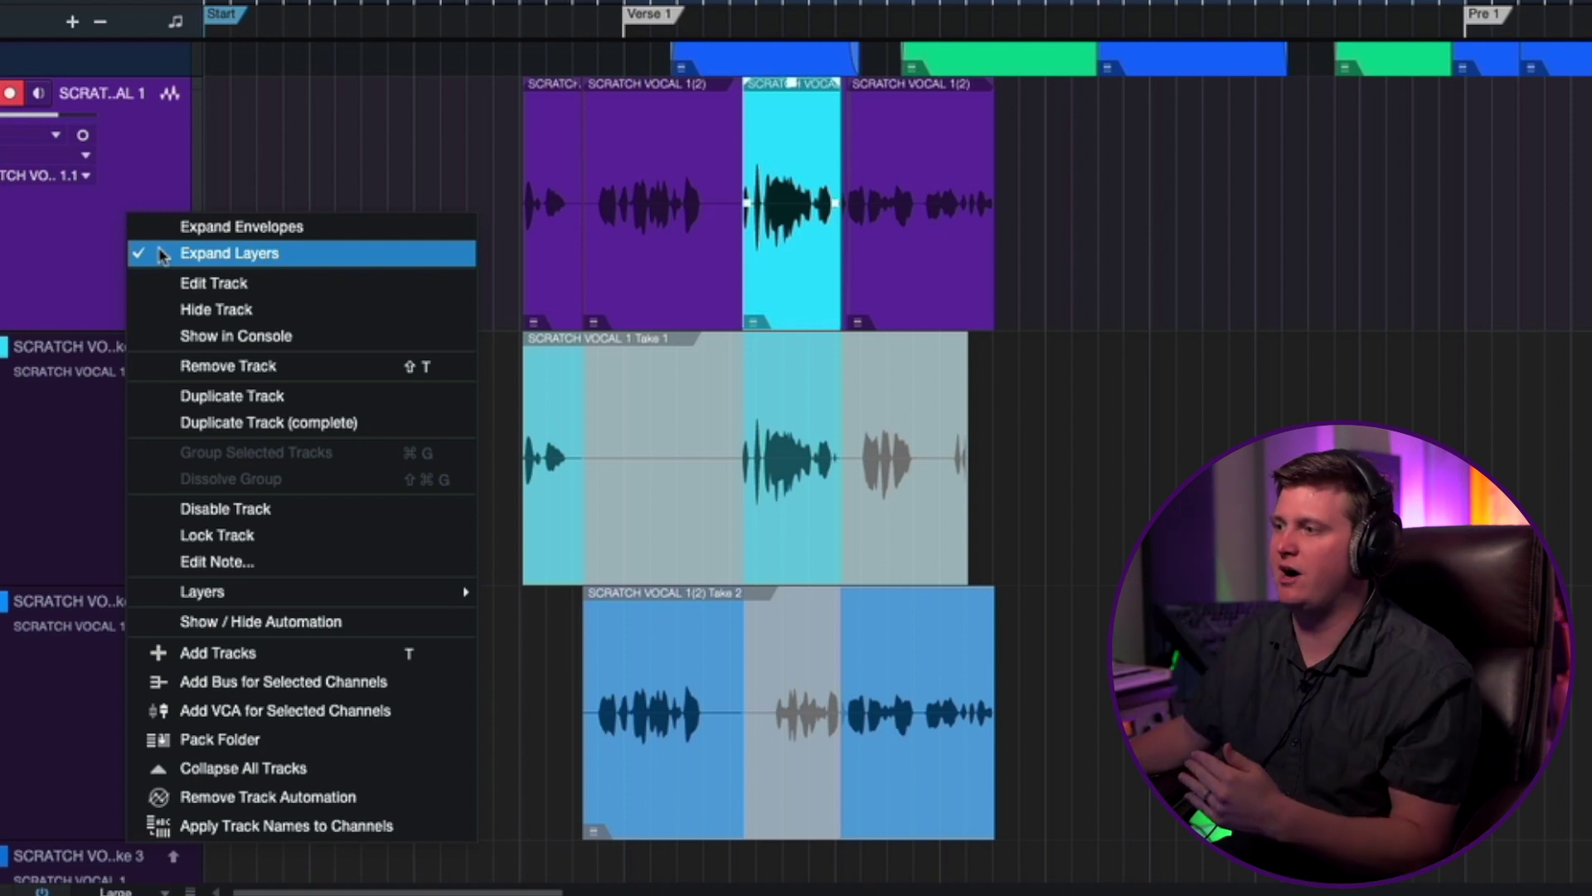
pyautogui.click(162, 255)
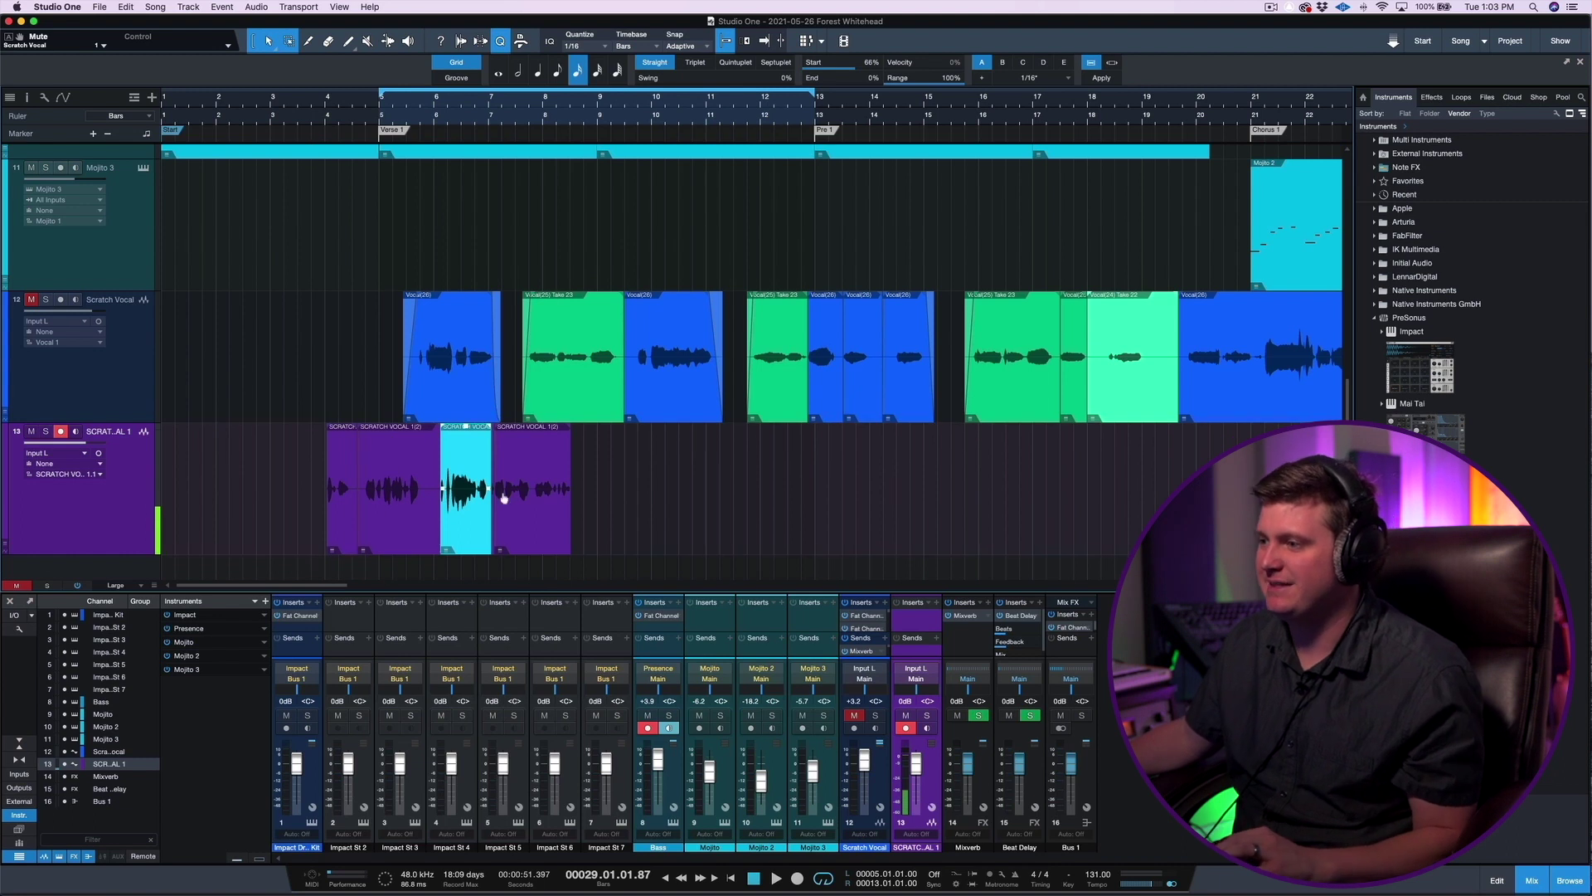
pyautogui.click(572, 466)
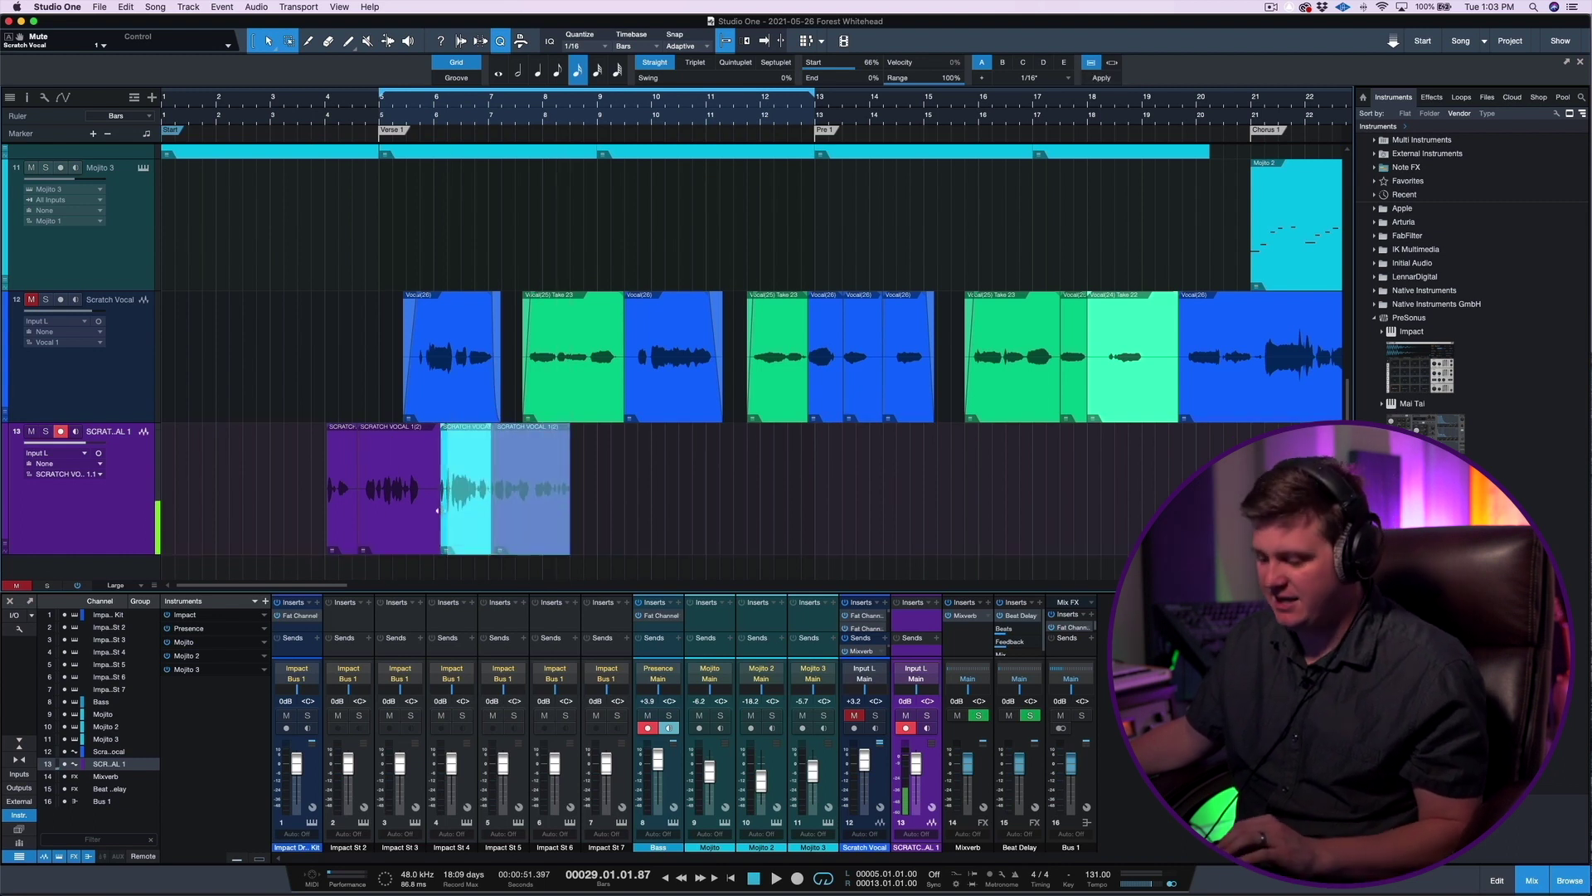
pyautogui.hscroll(5, 749, 481)
pyautogui.hotkey('ctrl', 'v')
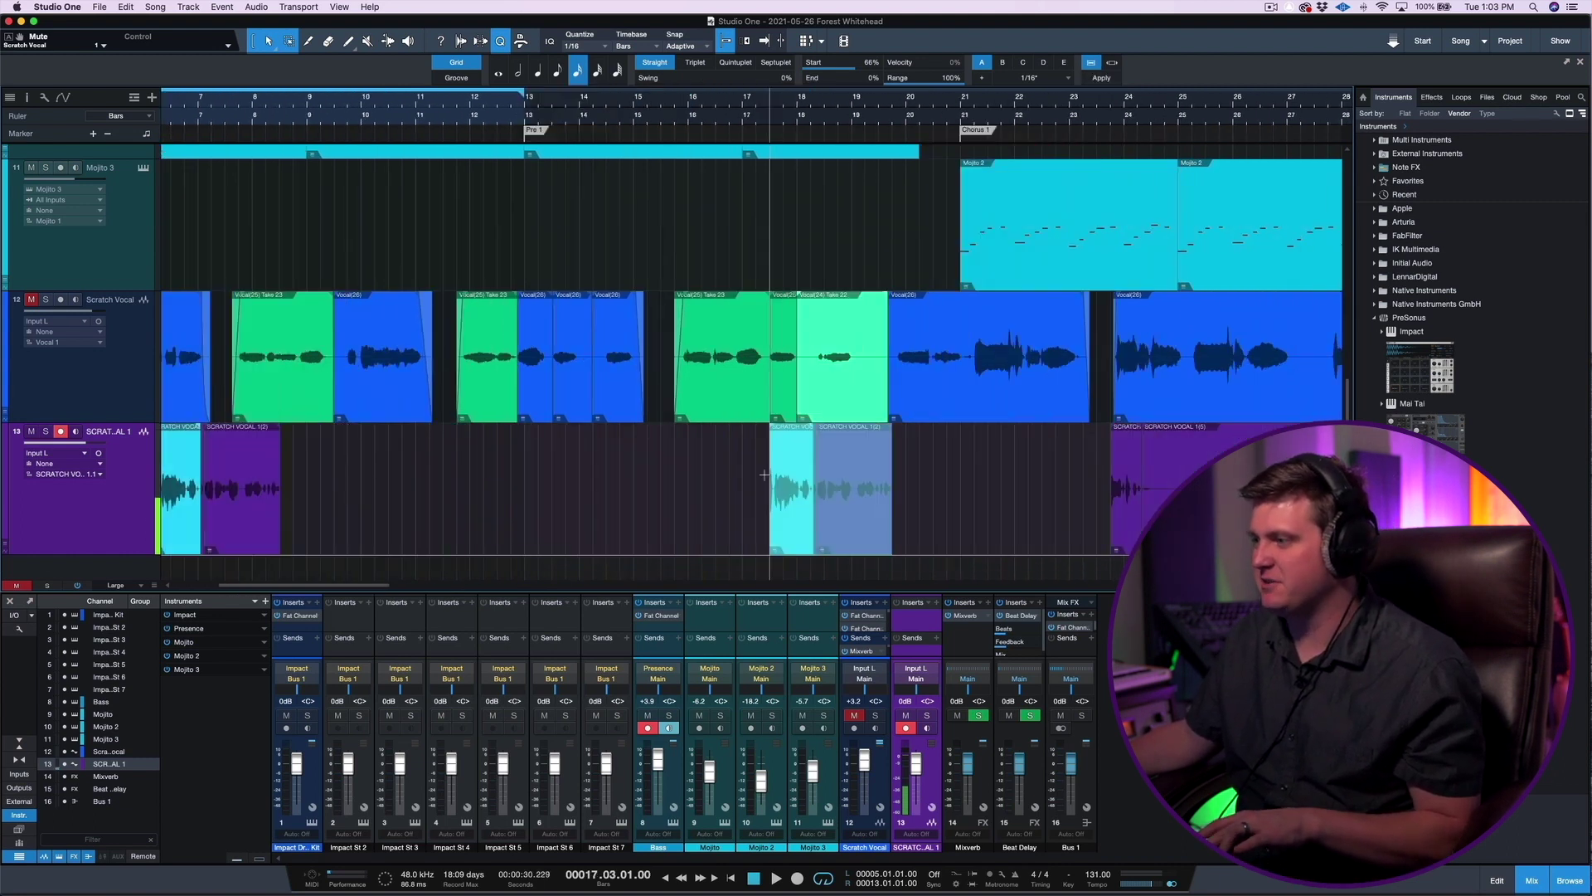
# - Expand the layers of the SCRATCH VOCAL 1 track and review the takes beneath the pasted section
pyautogui.rightClick(144, 444)
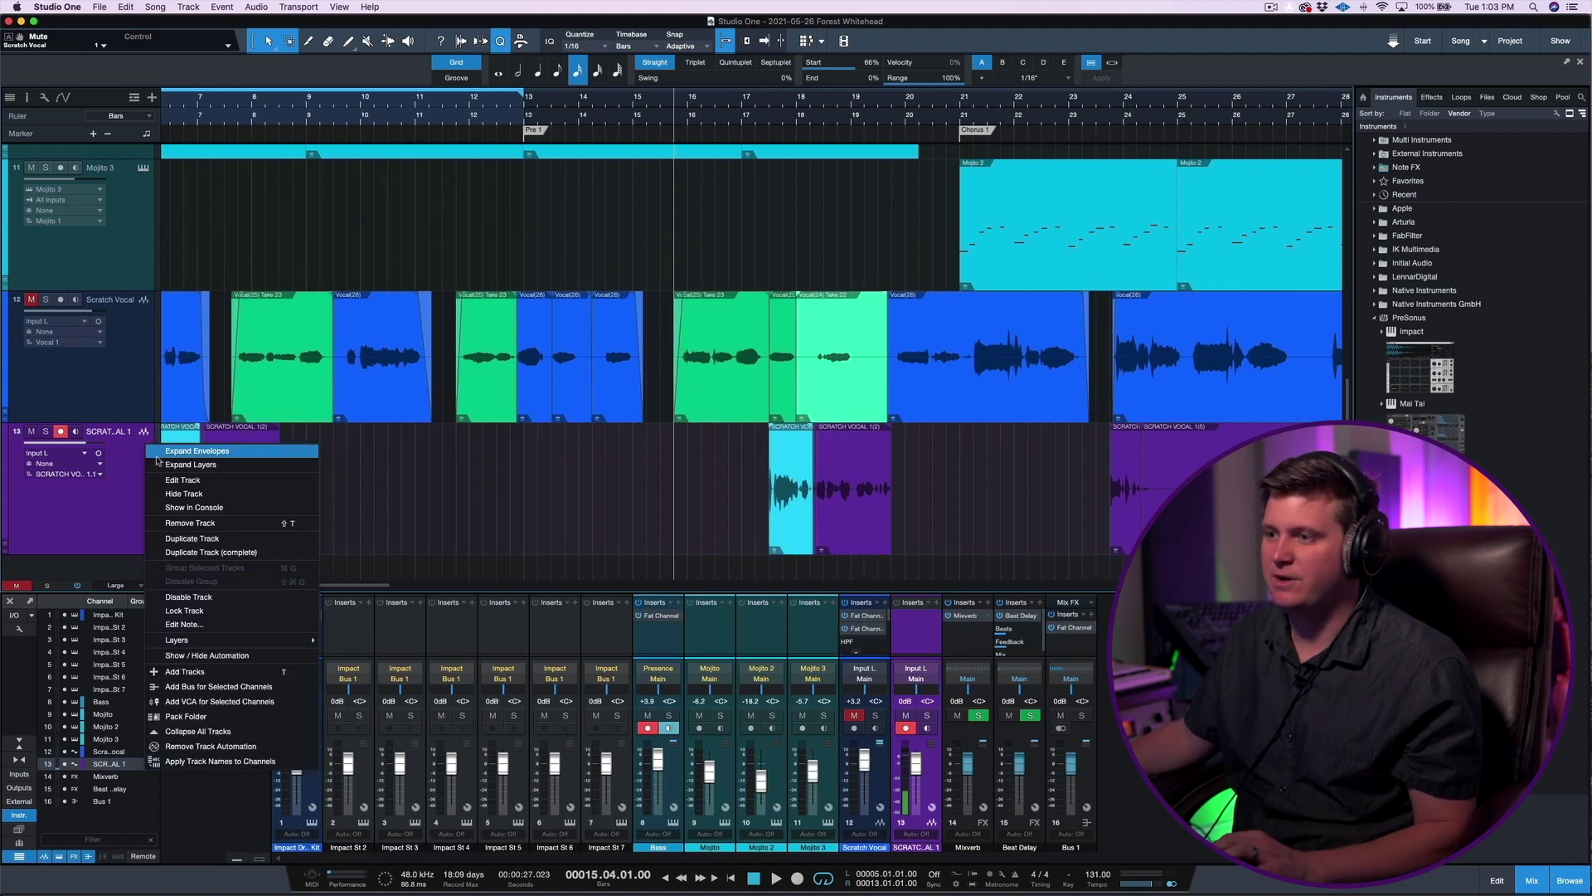
pyautogui.click(183, 465)
pyautogui.scroll(-3, 798, 384)
pyautogui.scroll(-2, 798, 384)
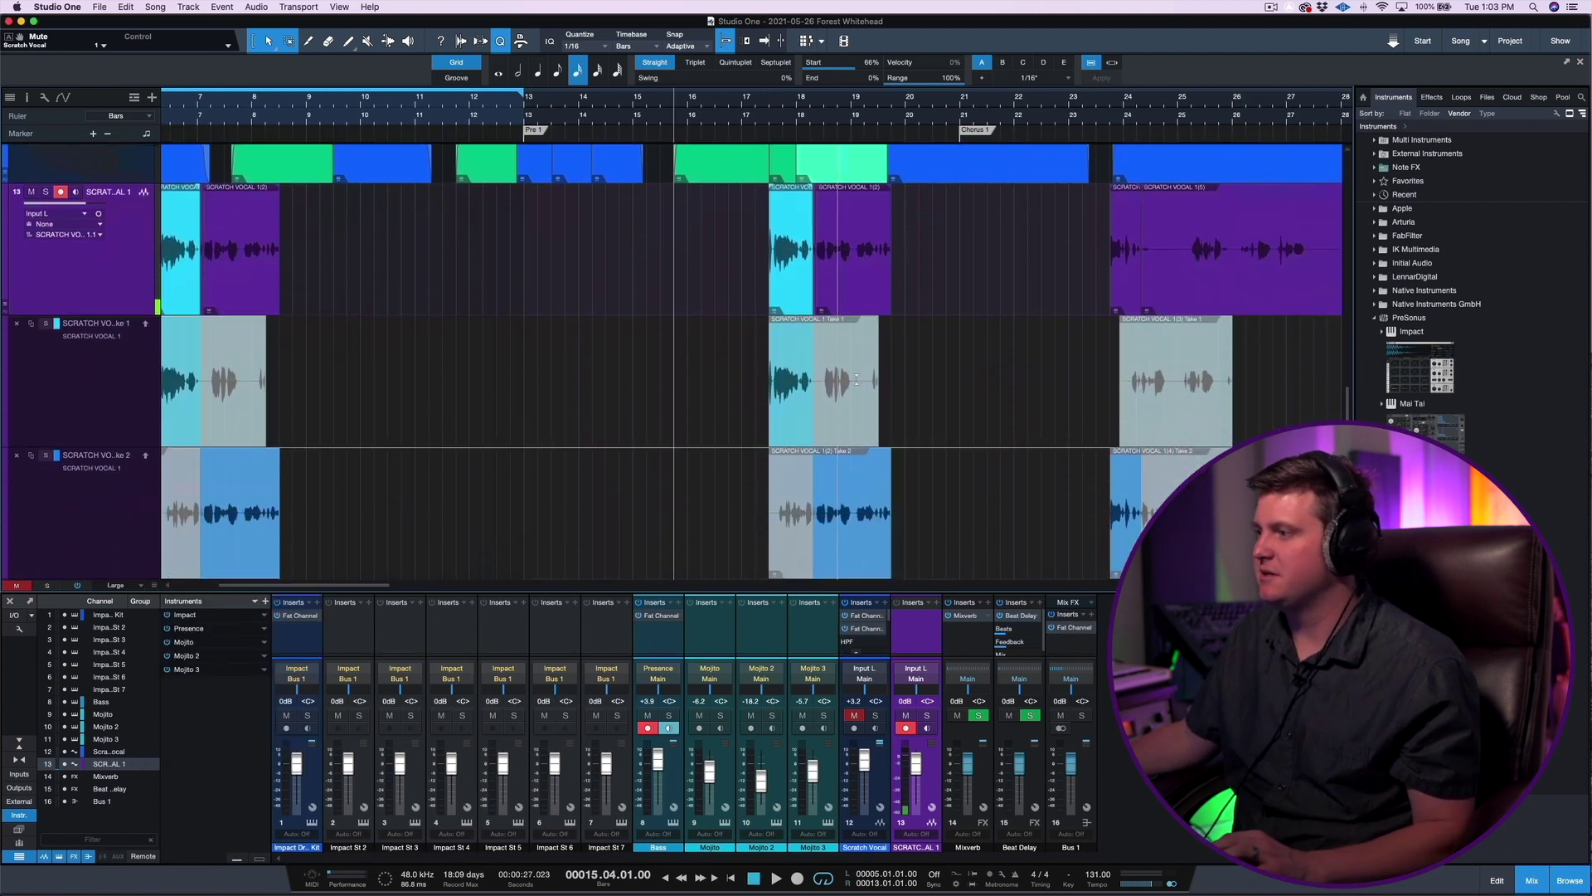
pyautogui.hscroll(4, 810, 395)
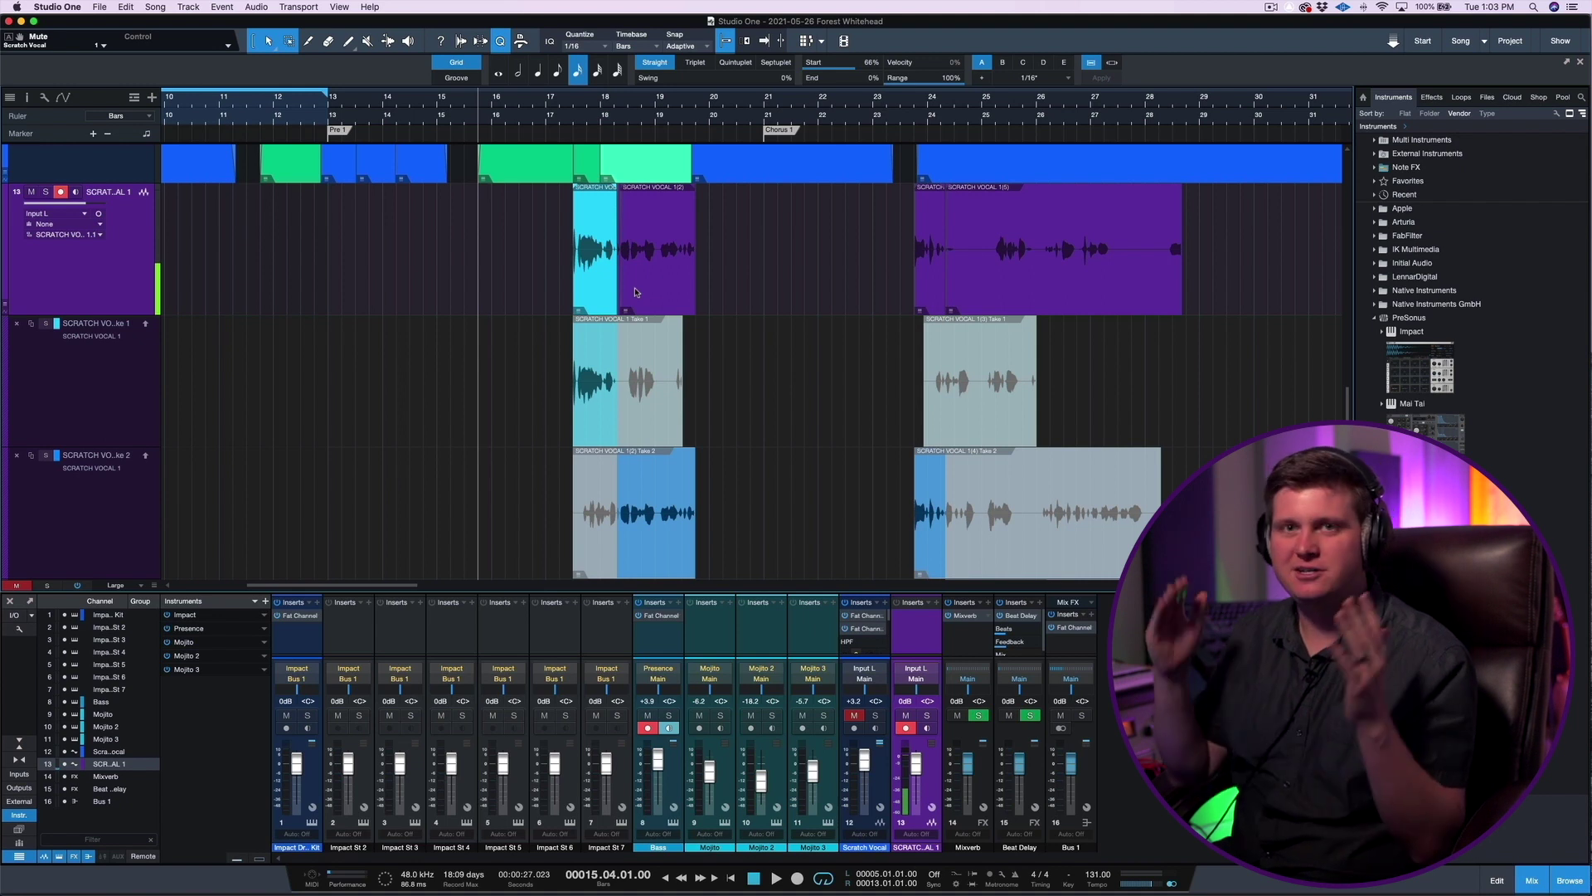
pyautogui.hscroll(5, 636, 292)
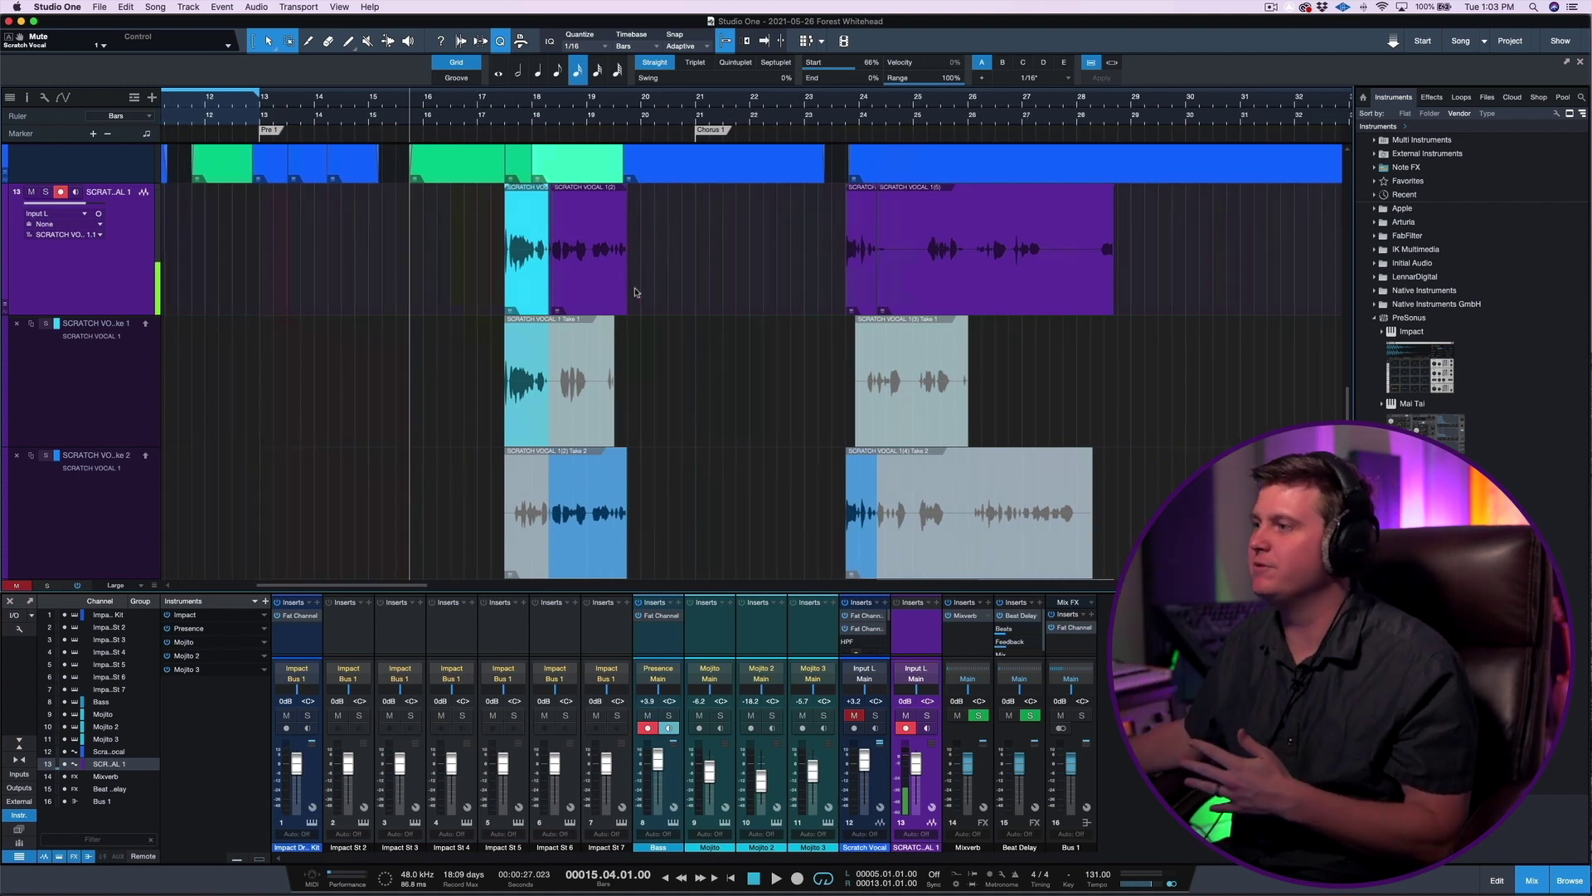
pyautogui.hscroll(-5, 539, 288)
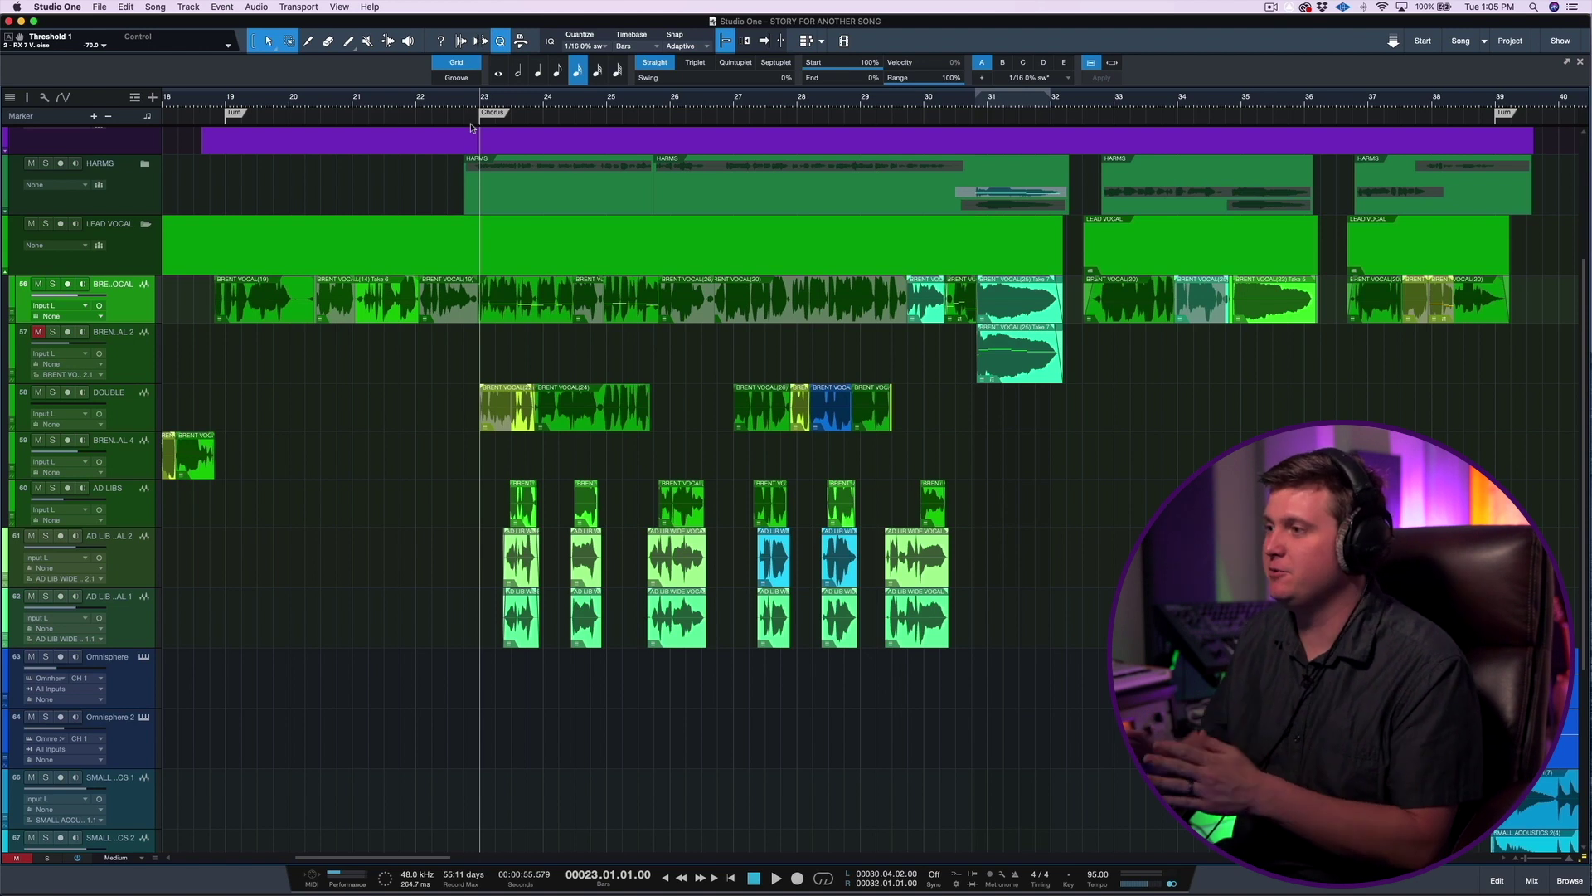
# - Open the lead vocal event at bar 23 in Melodyne and enlarge the note editor
pyautogui.click(518, 314)
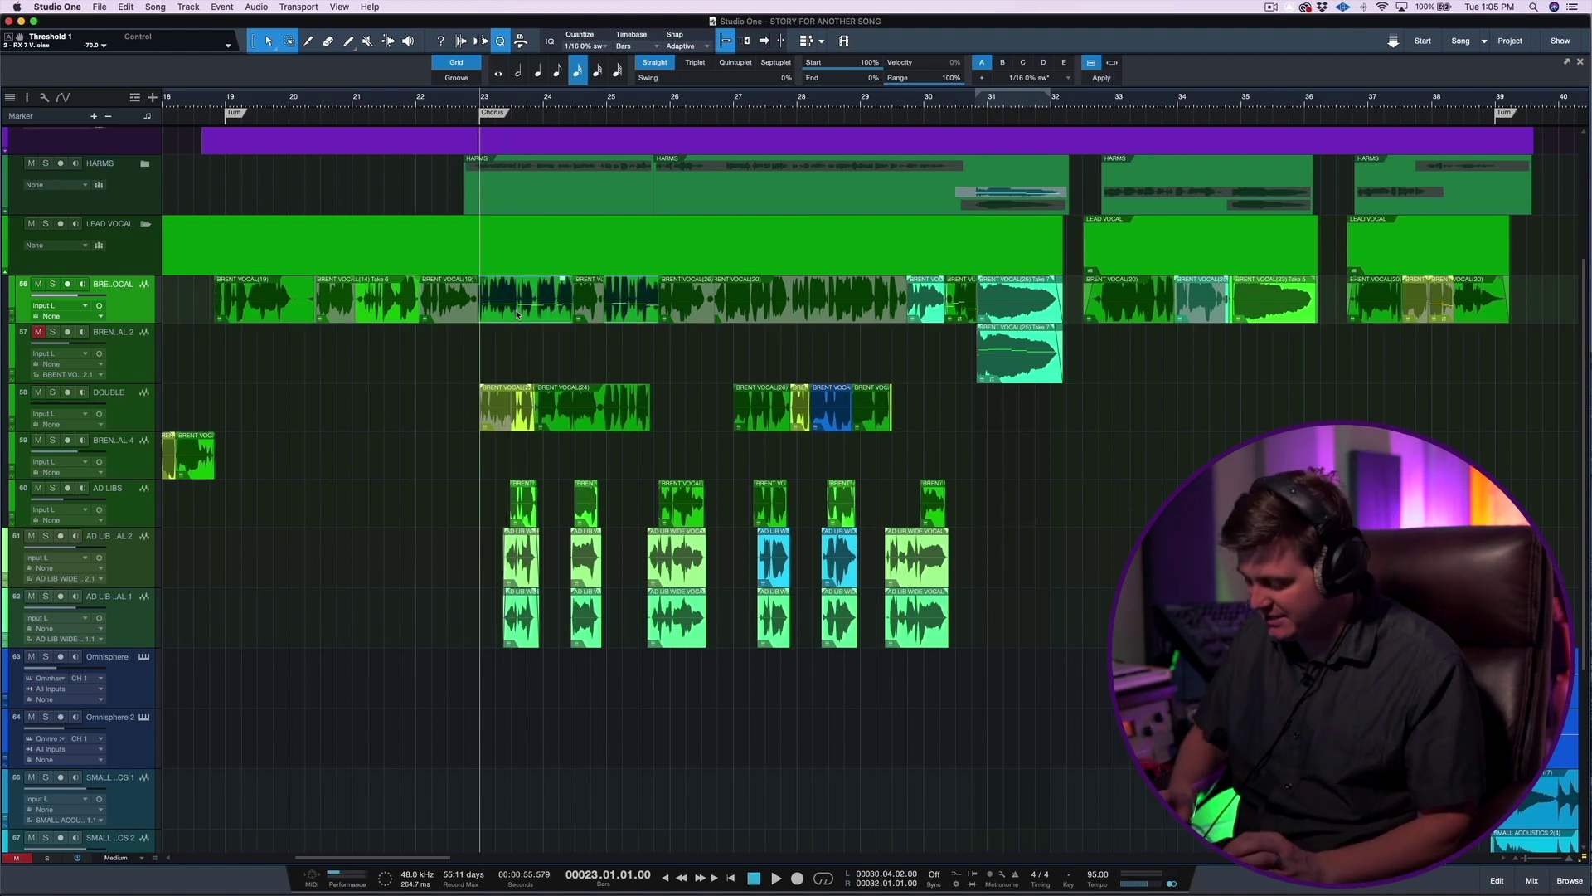
pyautogui.press('super+m')
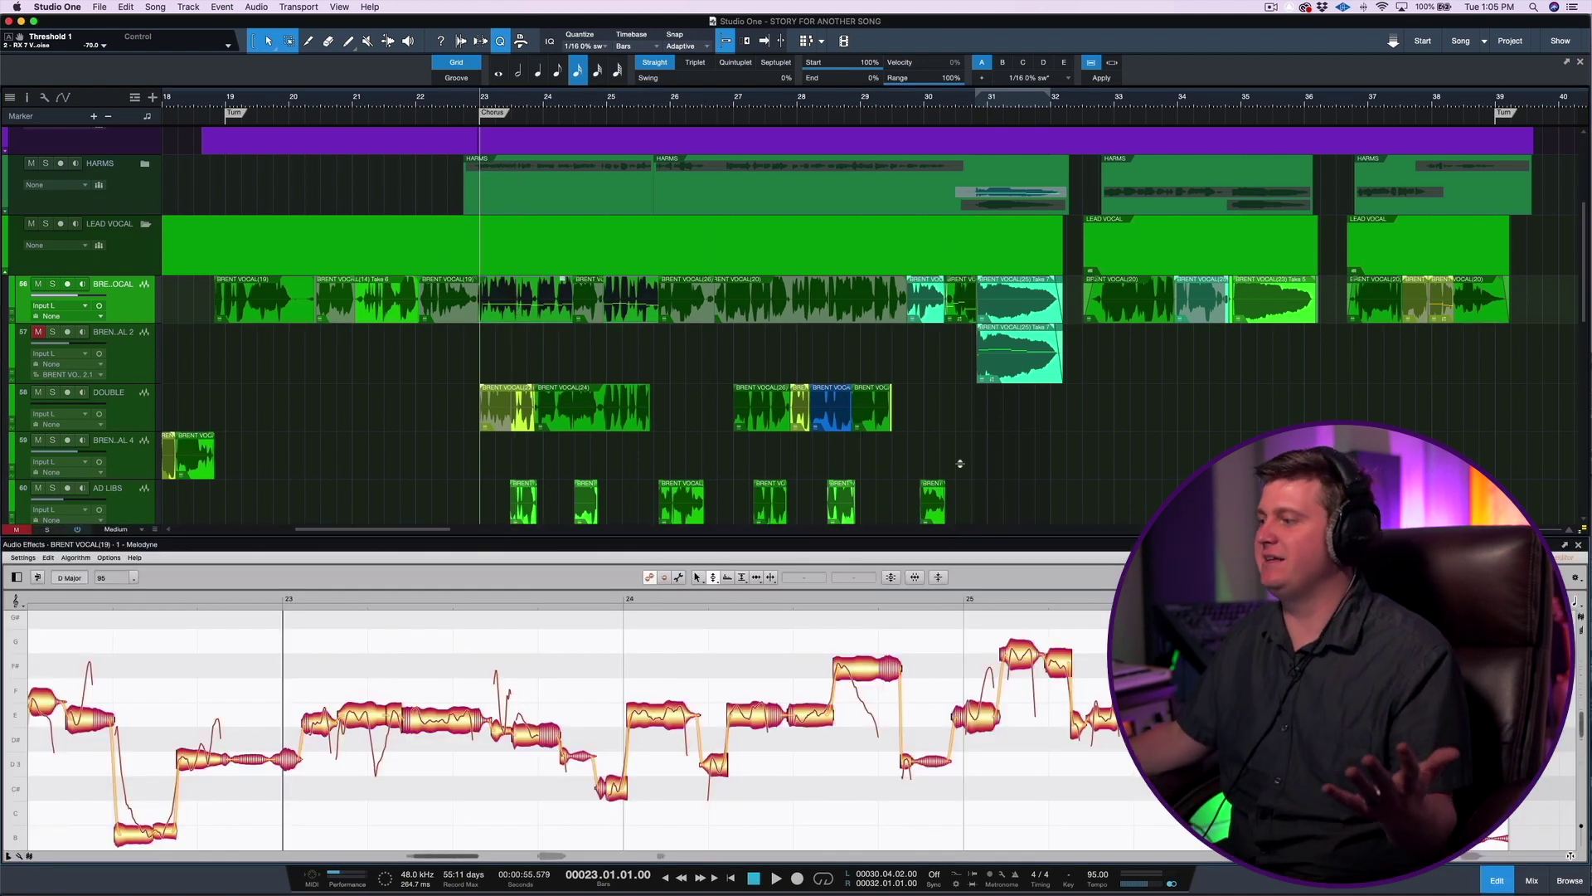
pyautogui.moveTo(961, 464); pyautogui.dragTo(973, 324)
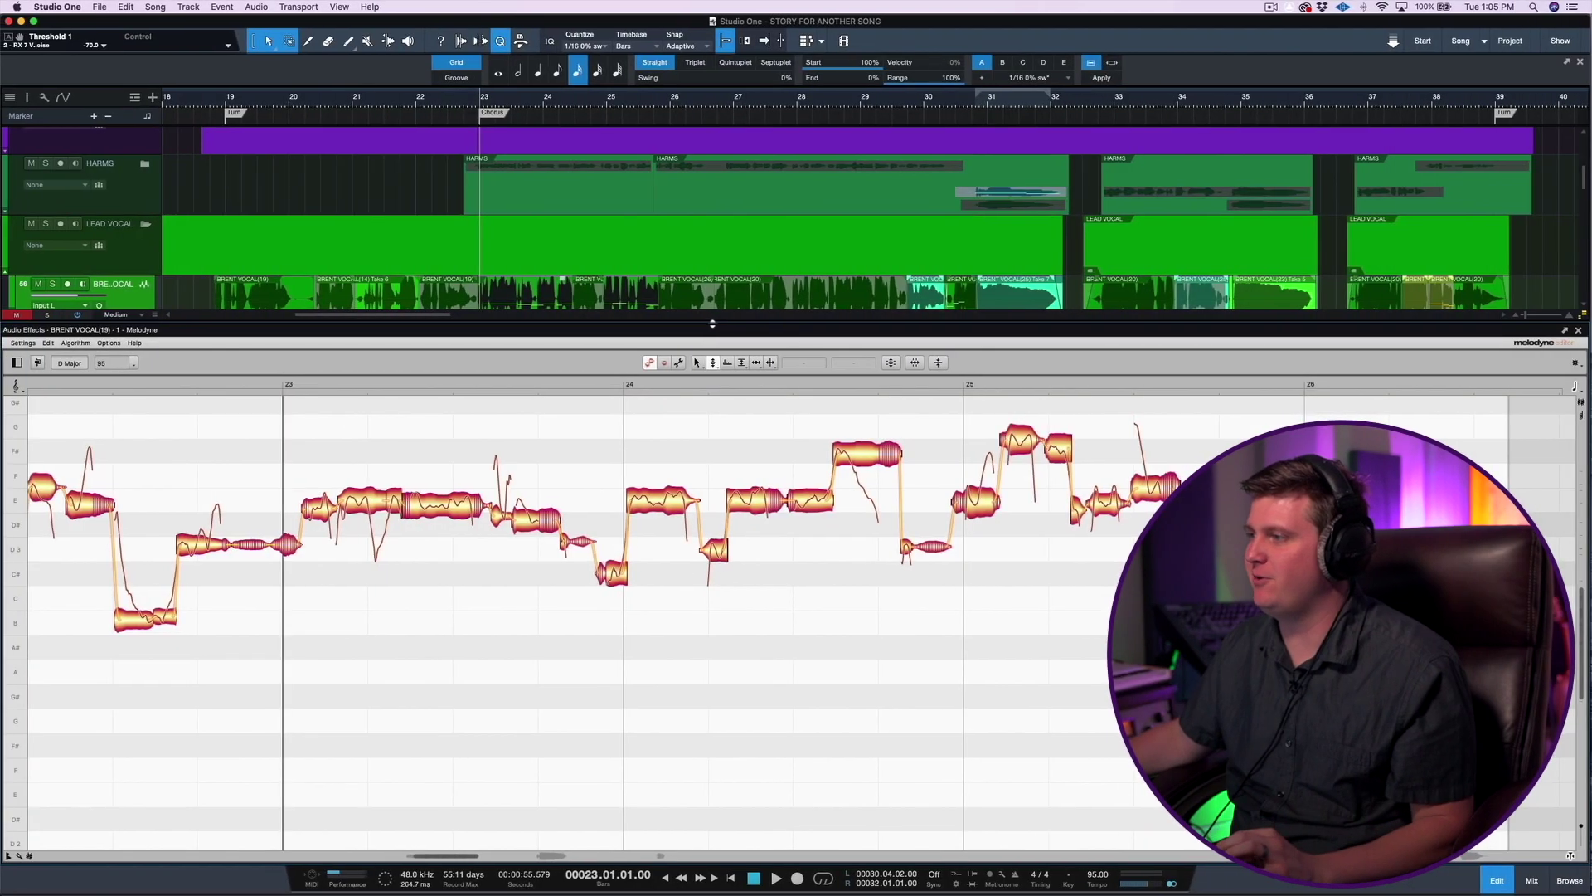
# - Show the mix console in place of Melodyne and select the lead vocal event near bar 37
pyautogui.press('F3')
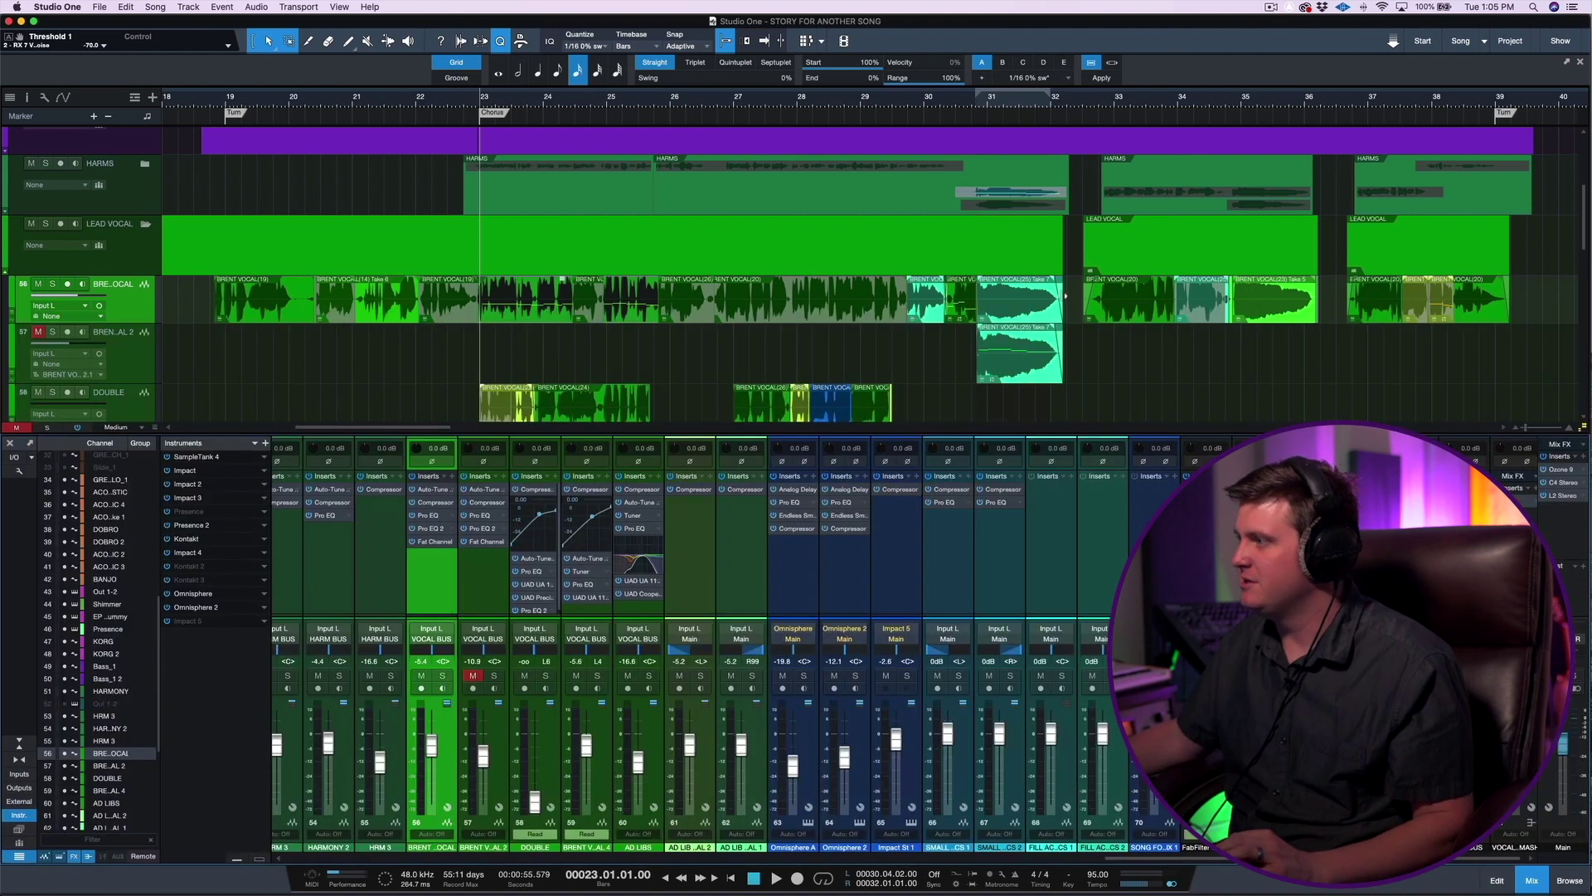
pyautogui.click(1020, 317)
pyautogui.click(1374, 314)
pyautogui.hscroll(5, 1373, 320)
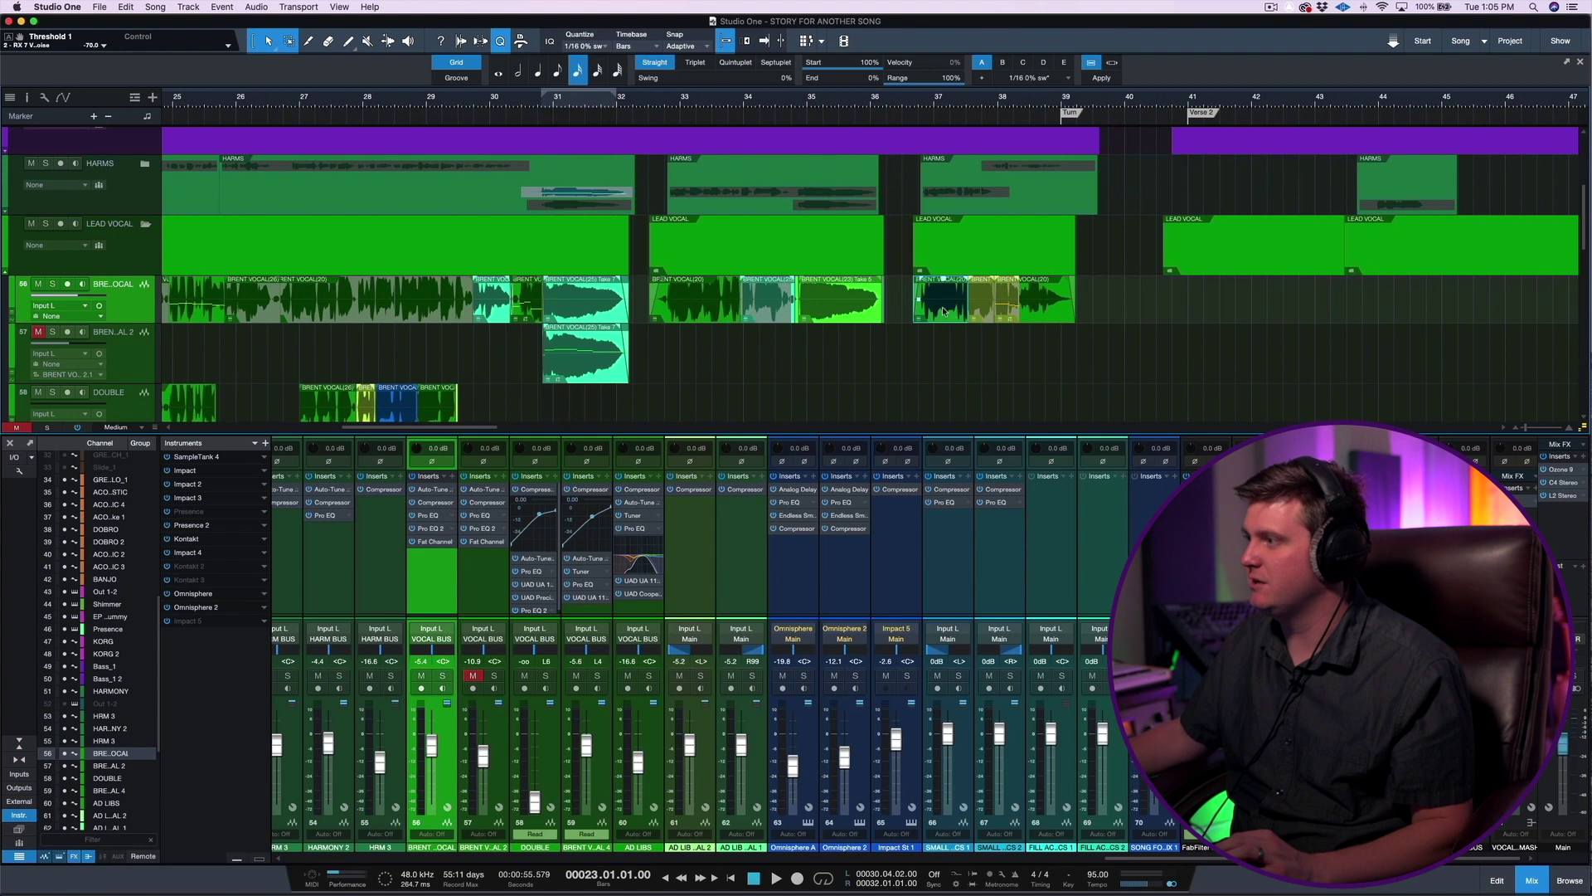
# - Open the lead vocal event near bar 37 in Melodyne and adjust the height of the note editor
pyautogui.hscroll(5, 944, 311)
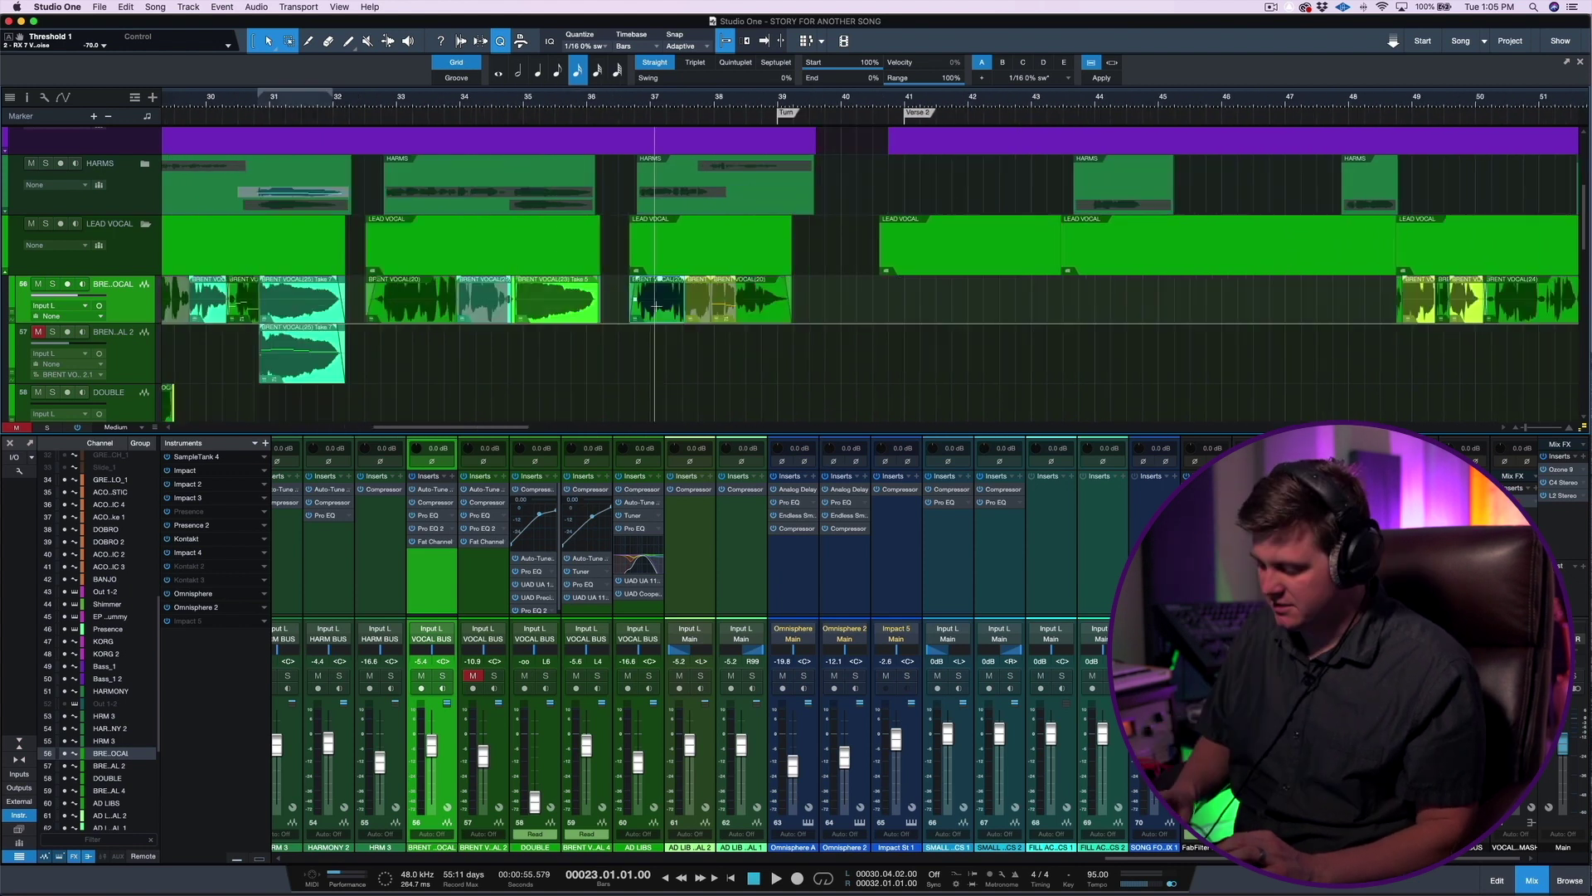
pyautogui.doubleClick(656, 308)
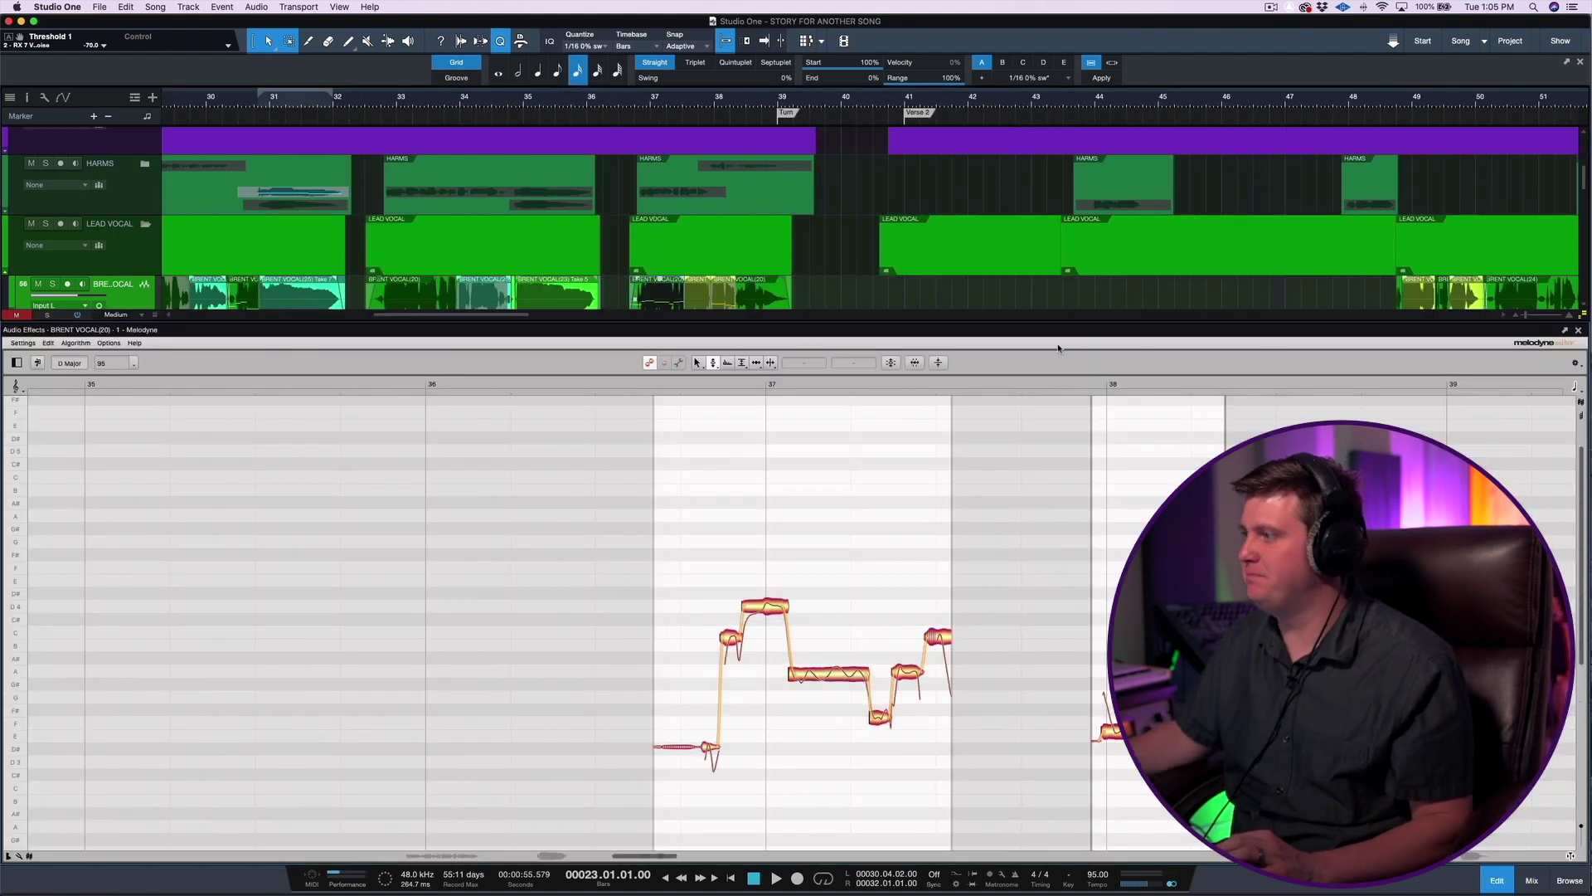
pyautogui.moveTo(1048, 322); pyautogui.dragTo(1070, 239)
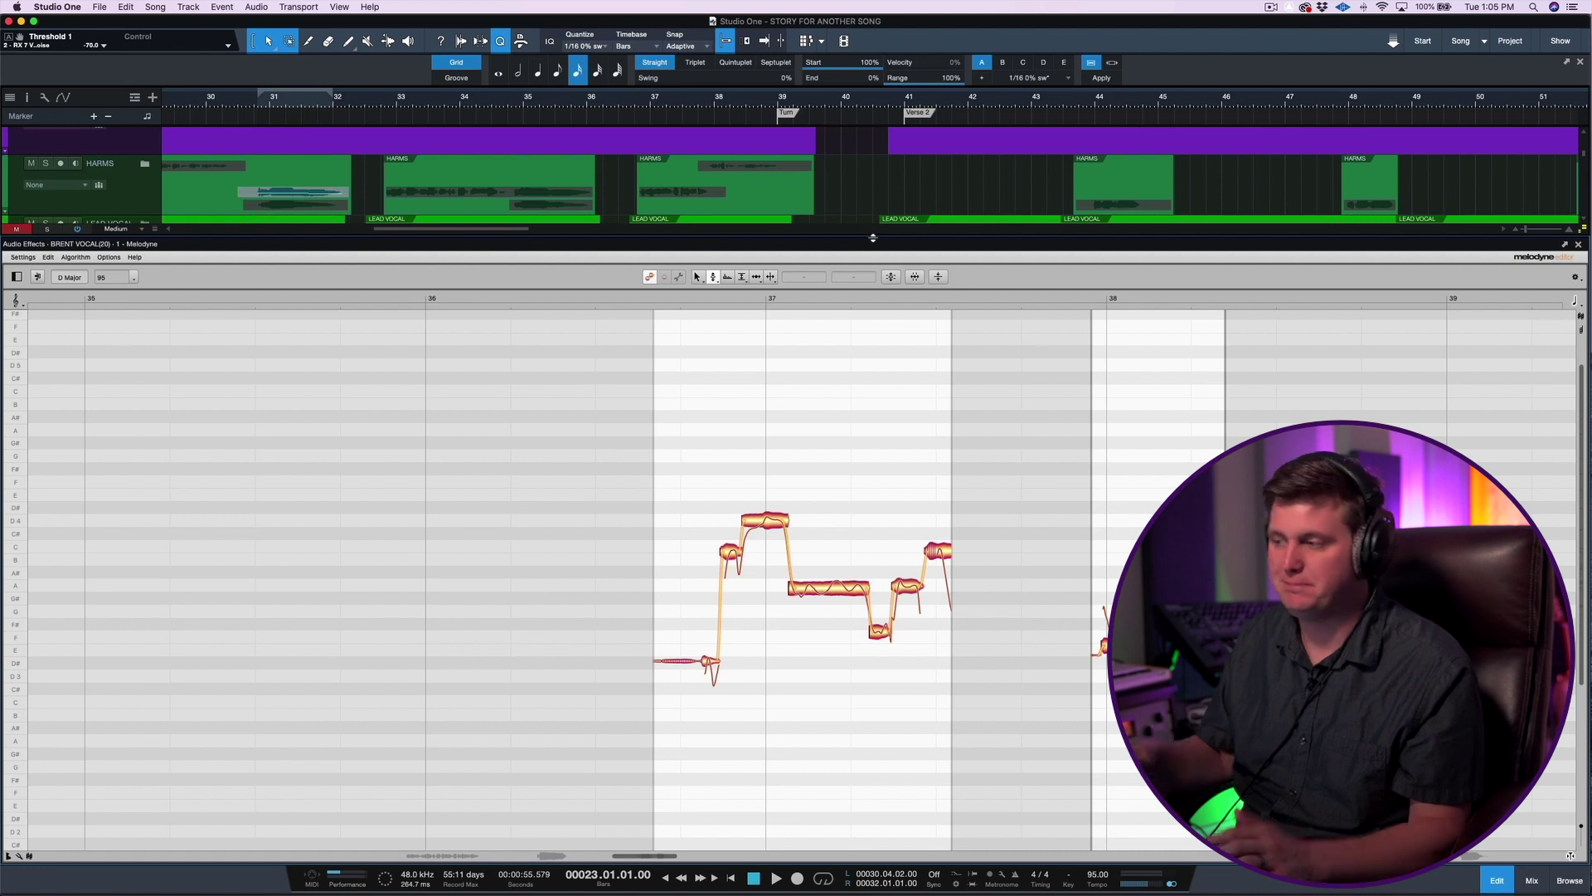
pyautogui.moveTo(872, 238); pyautogui.dragTo(892, 337)
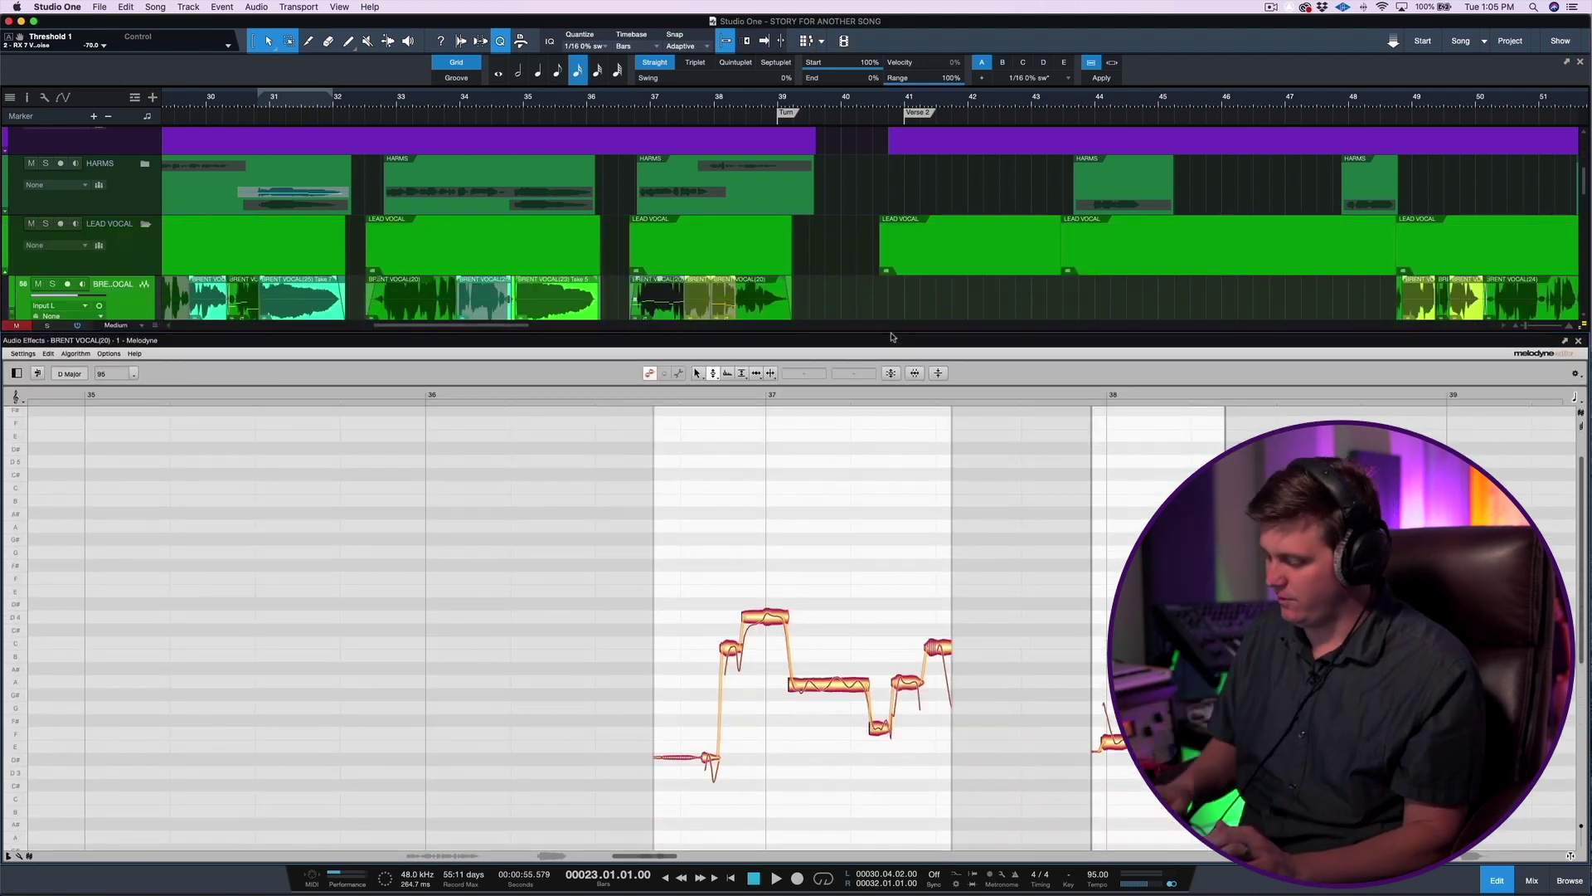
# - Leave Melodyne, place the playhead at 30.04.01, and hide the mix console to show the full arrangement
pyautogui.press('F3')
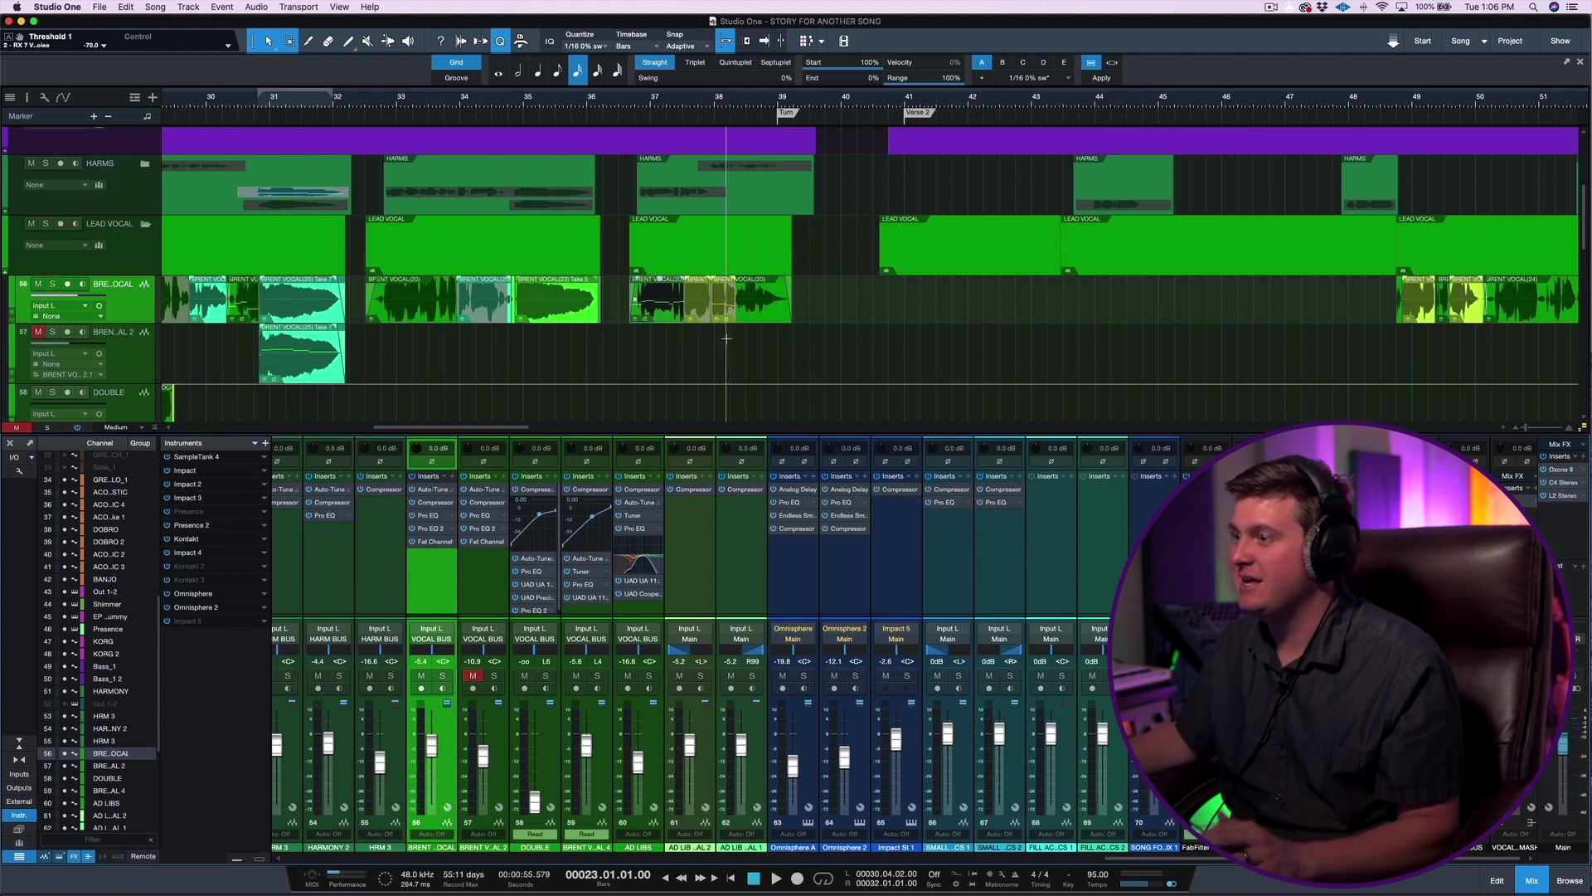
pyautogui.hscroll(-5, 527, 243)
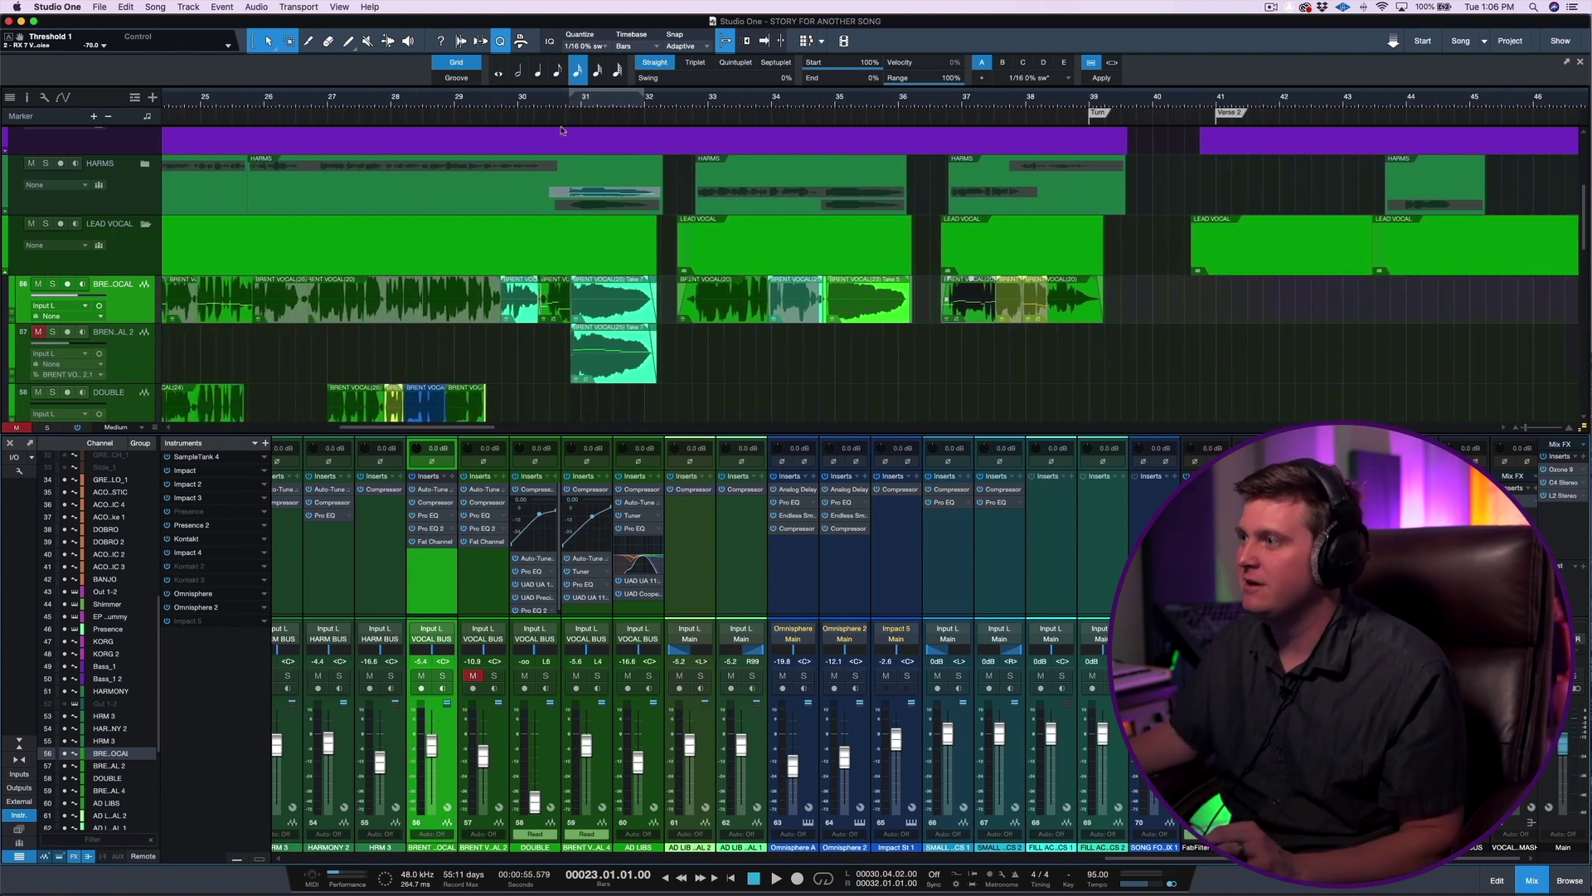
pyautogui.click(565, 105)
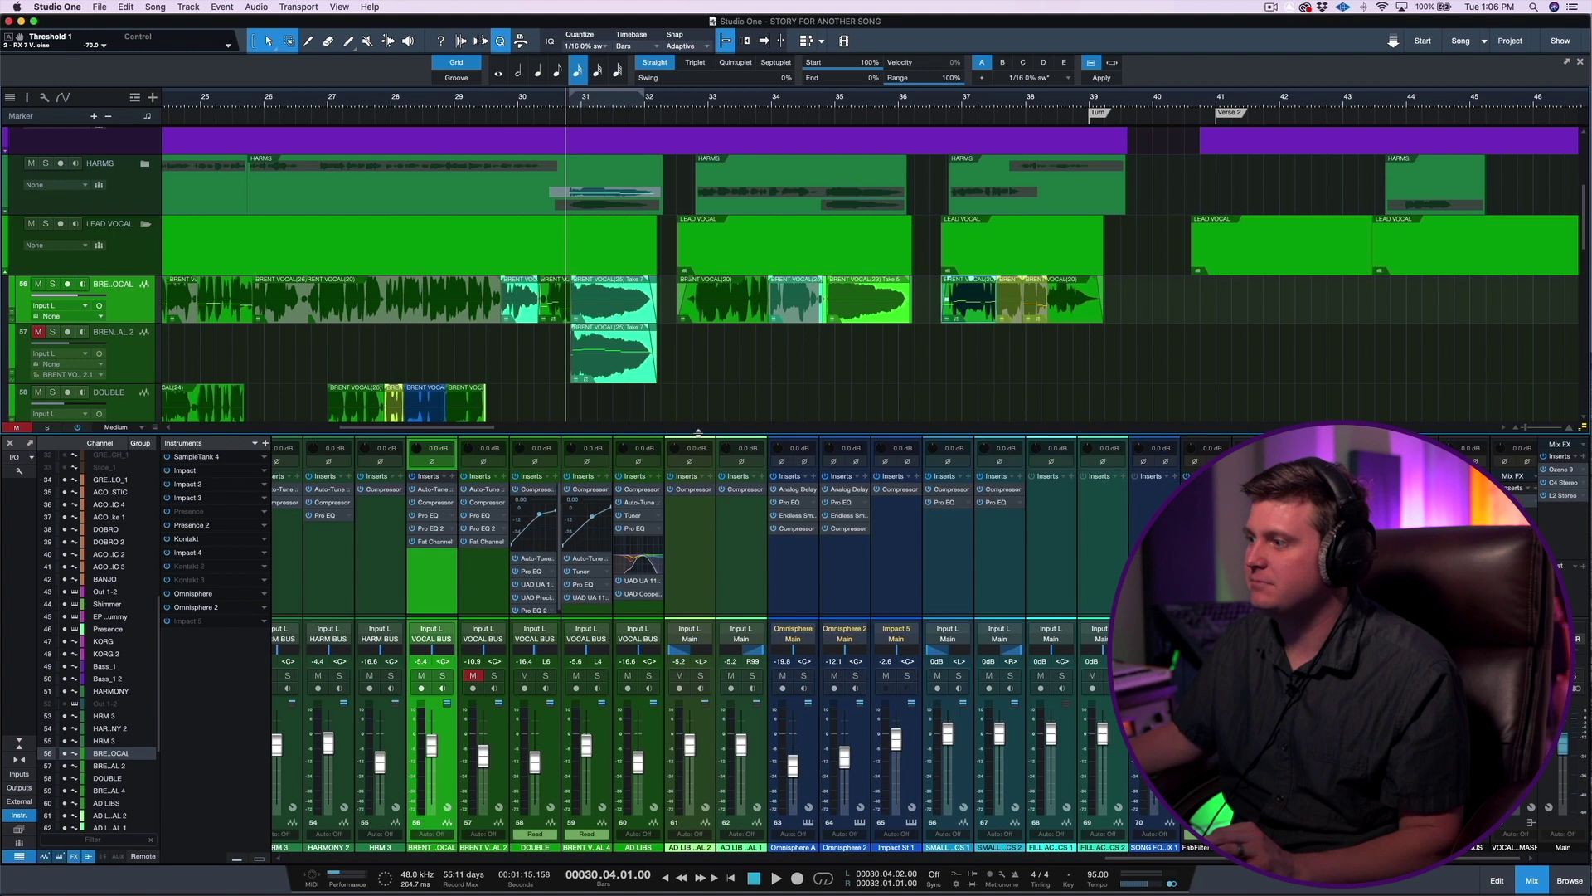
pyautogui.press('F3')
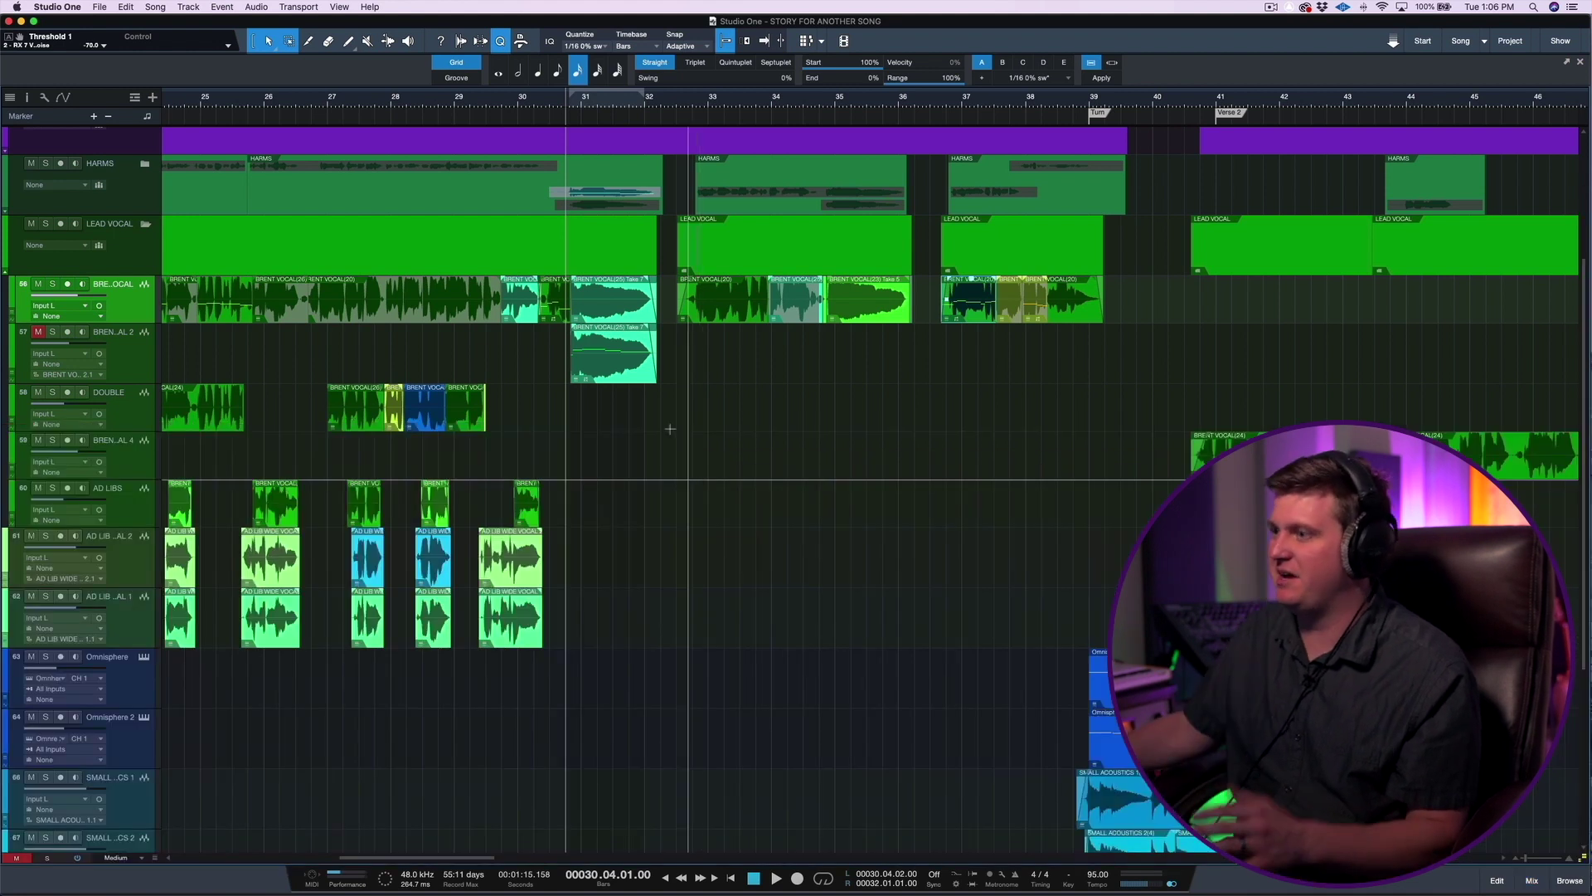
# - Audition the soloed lead vocal from about bar 30.2, through the phrase at bar 31
pyautogui.click(39, 334)
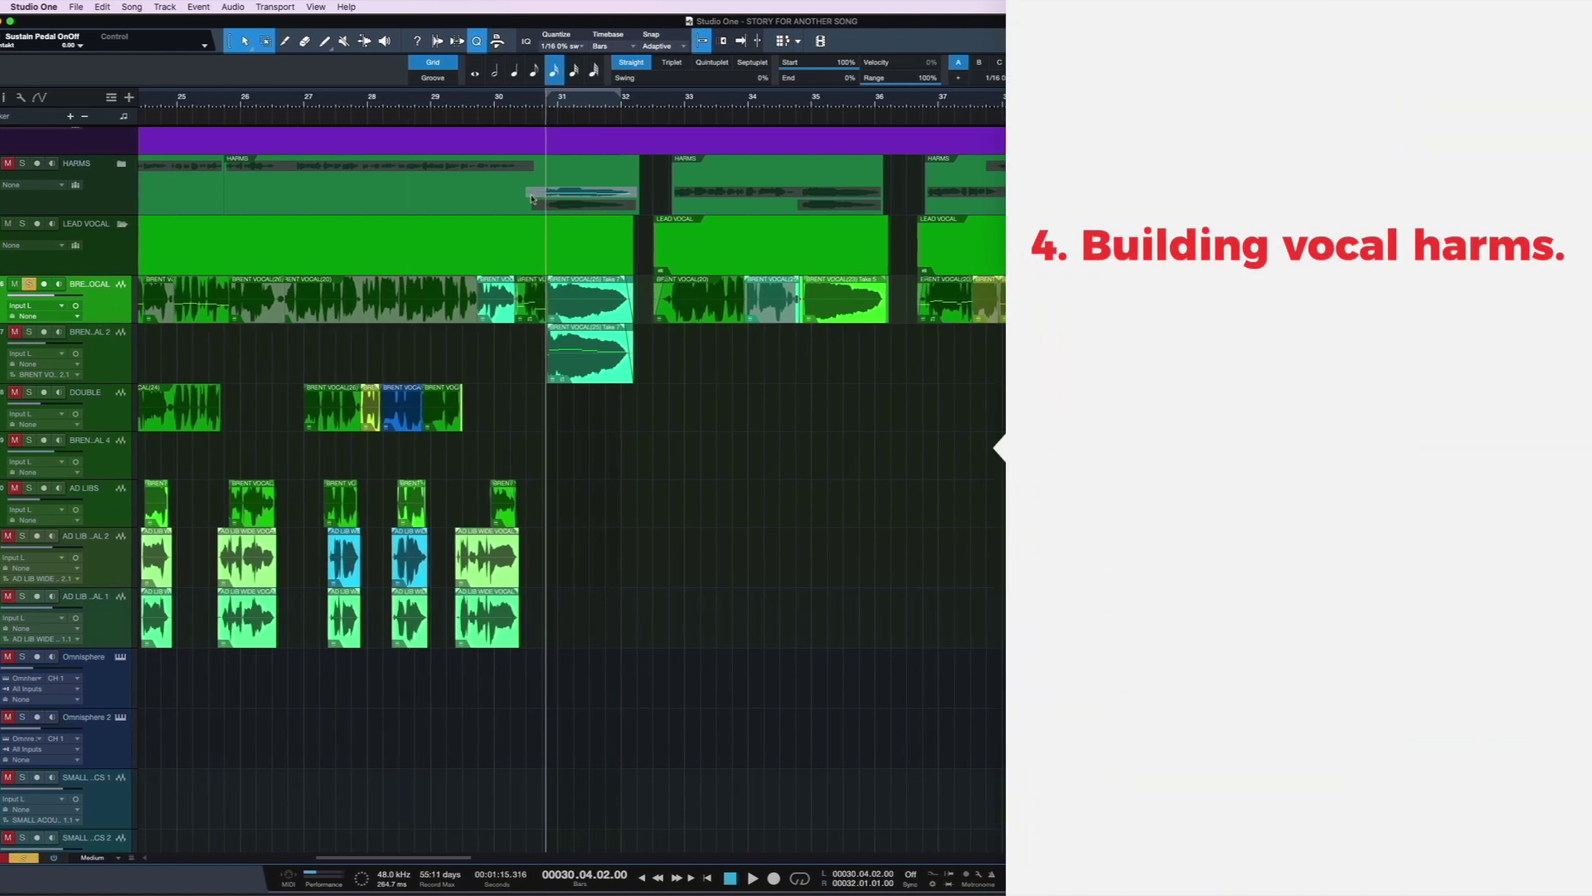
pyautogui.click(522, 109)
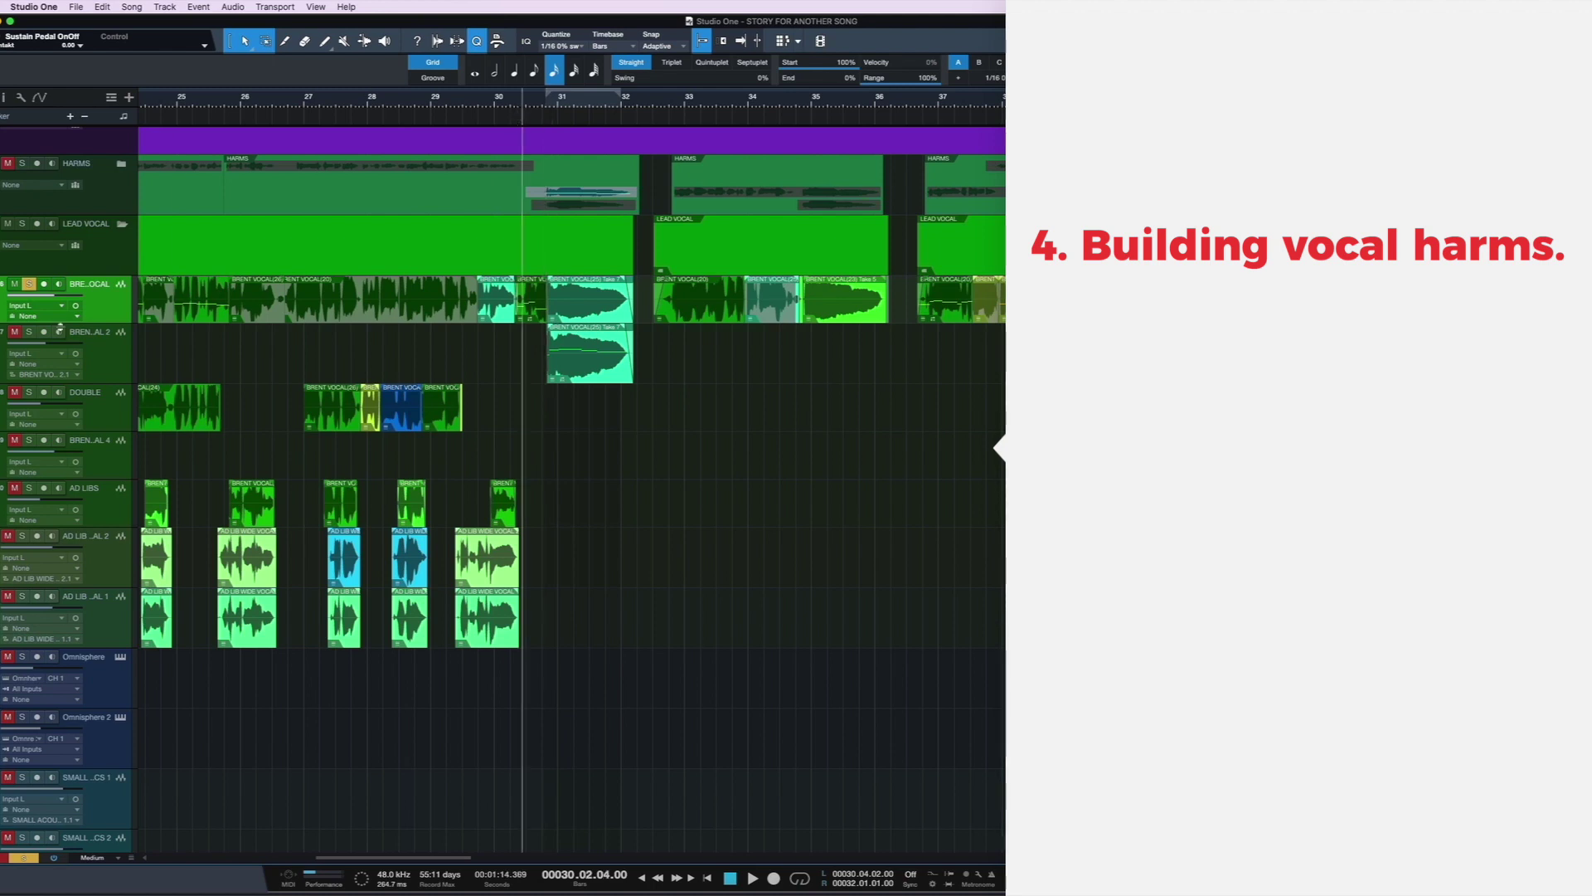
pyautogui.press('space')
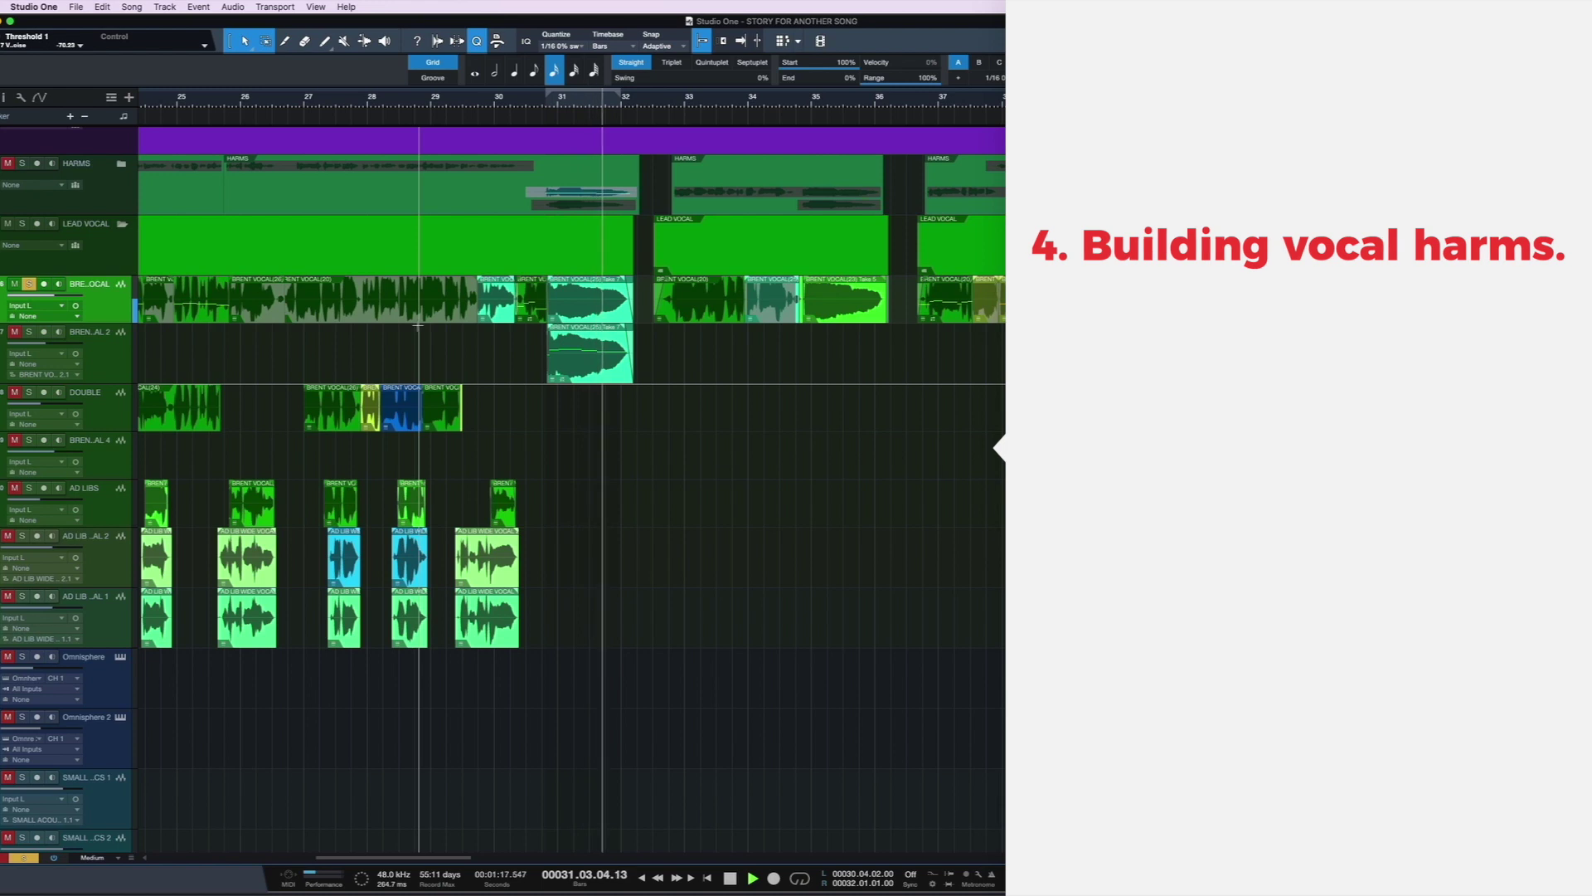
pyautogui.press('space')
# - Unmute the second vocal track and audition the harmonies with the lead vocal from just before bar 31
pyautogui.click(14, 331)
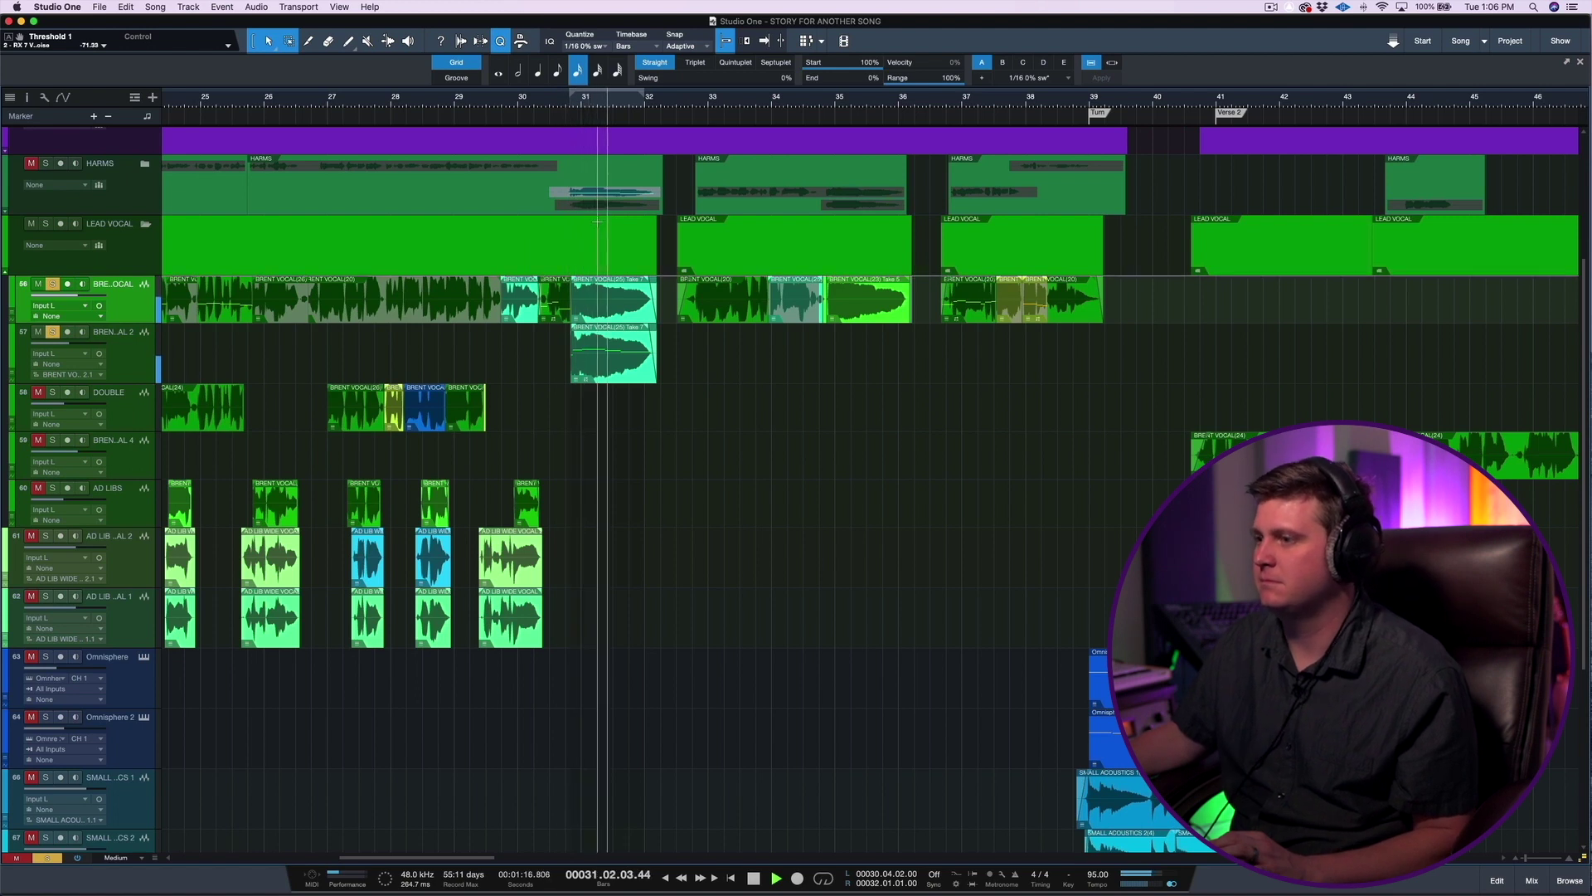
pyautogui.press('space')
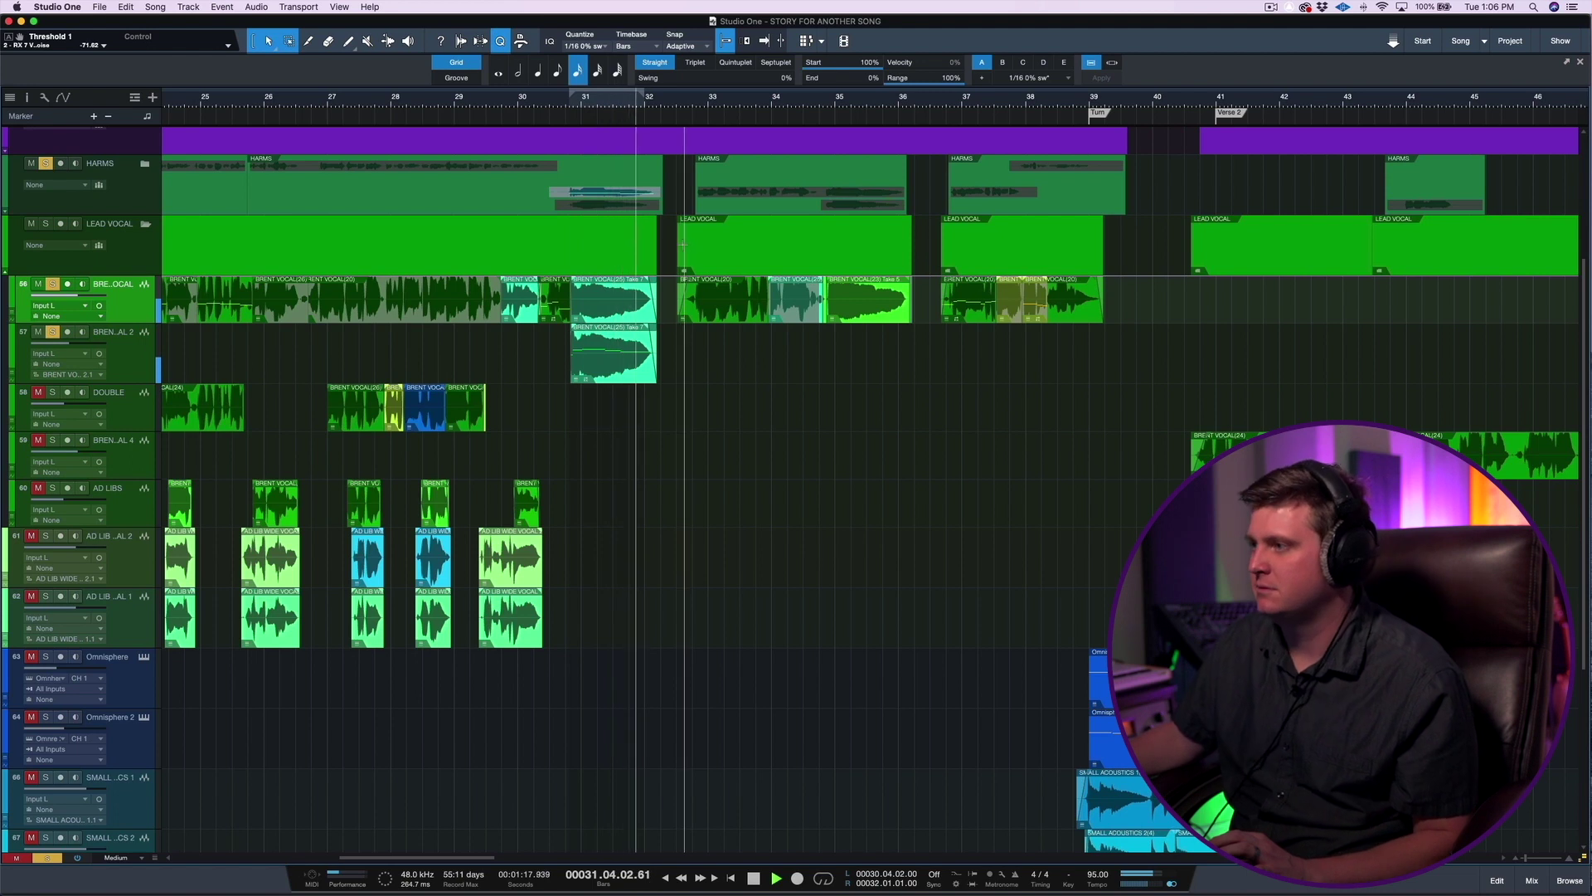
pyautogui.press('space')
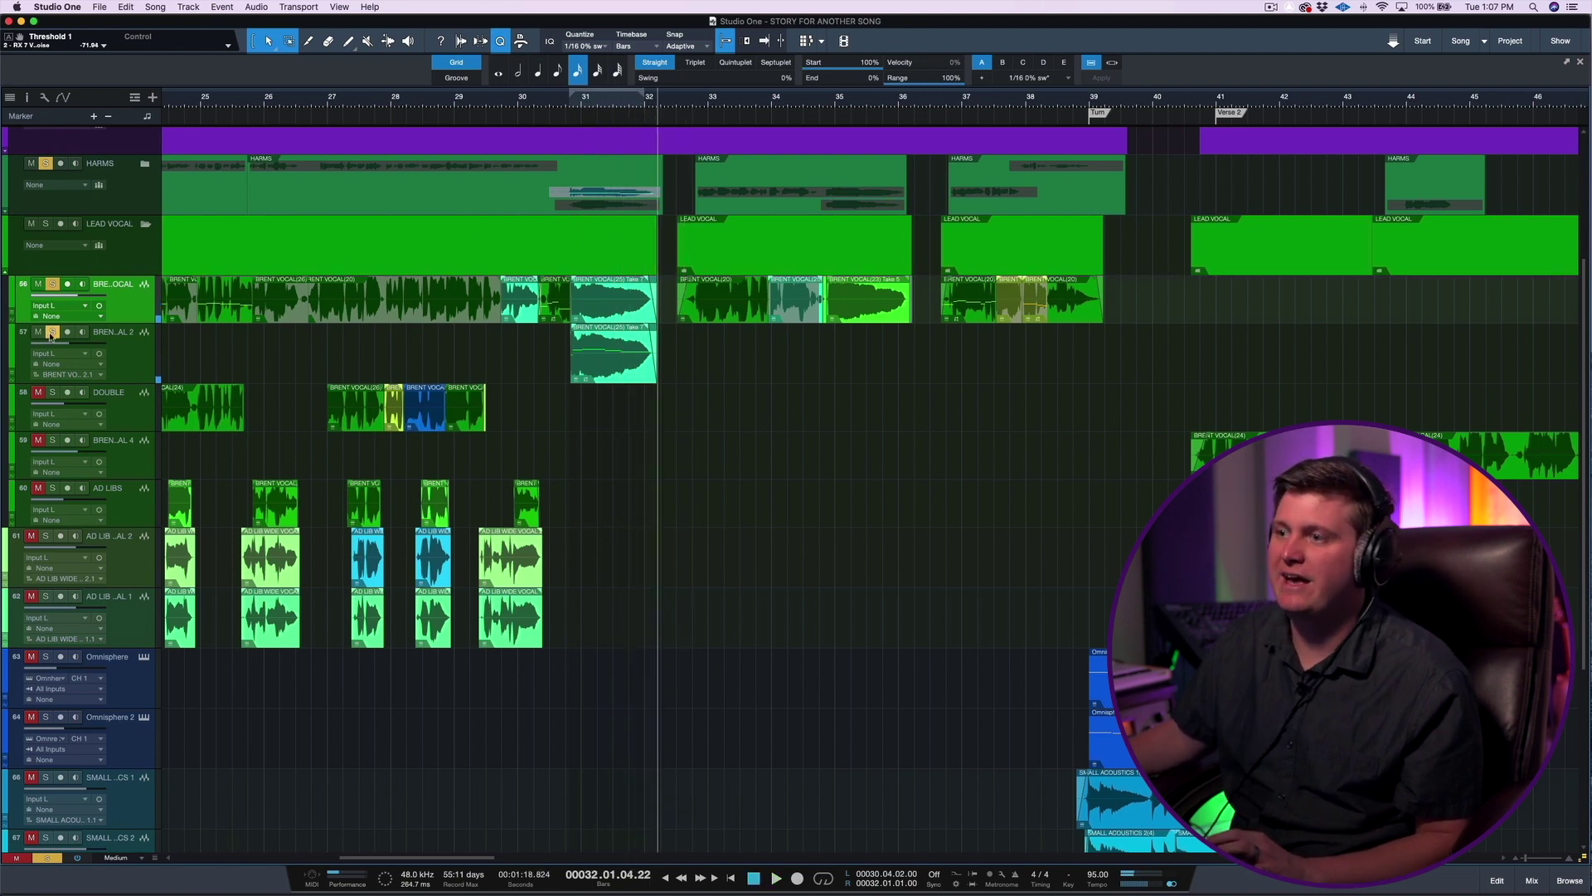
pyautogui.click(573, 101)
pyautogui.press('space')
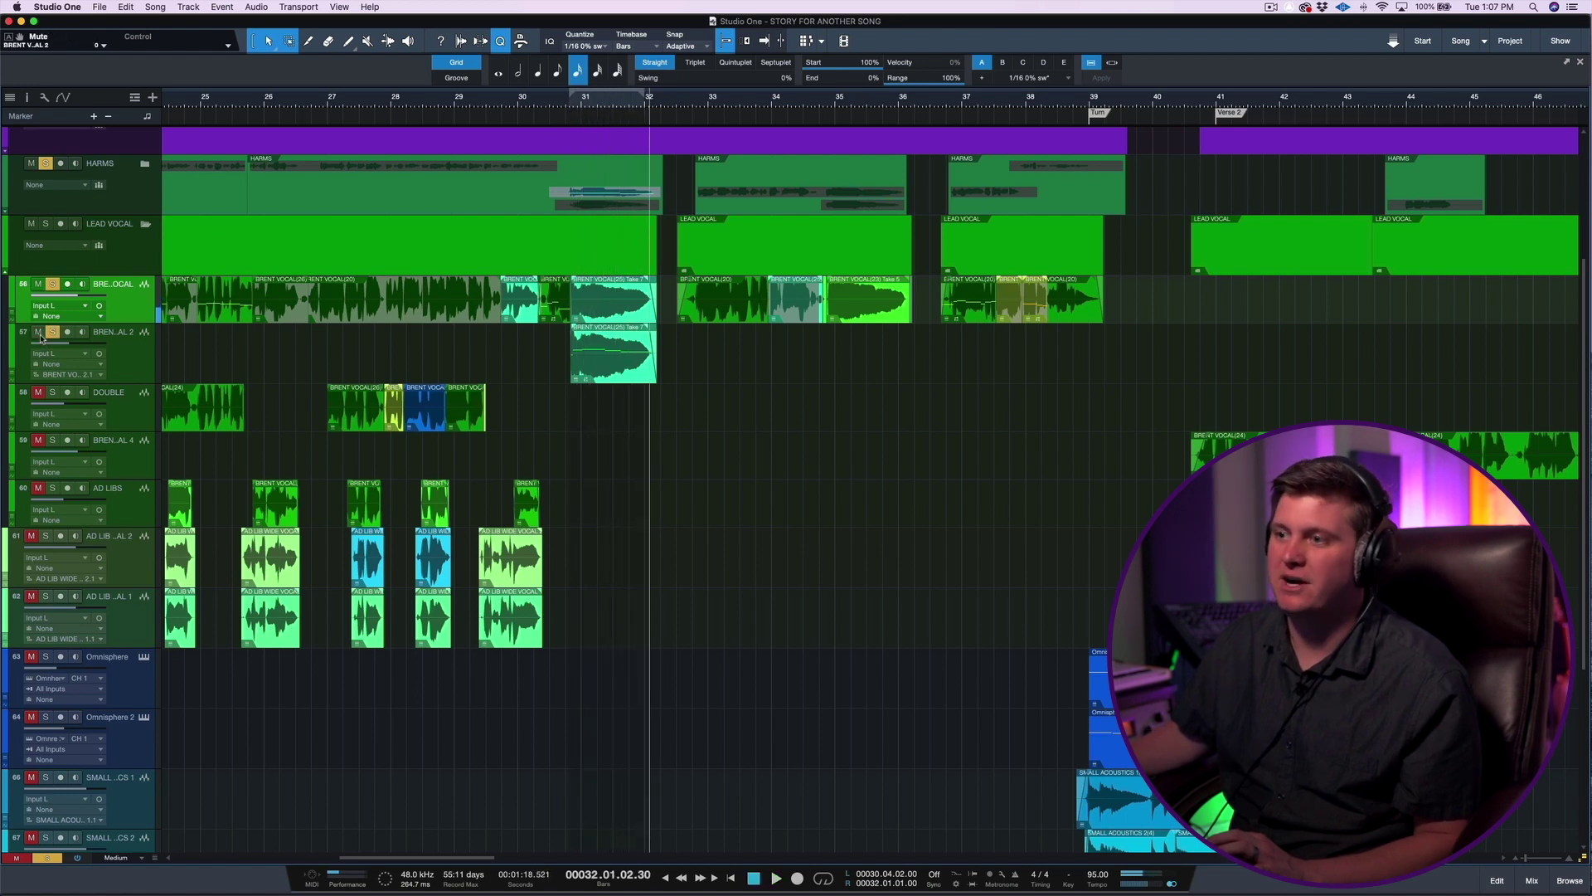
pyautogui.click(572, 104)
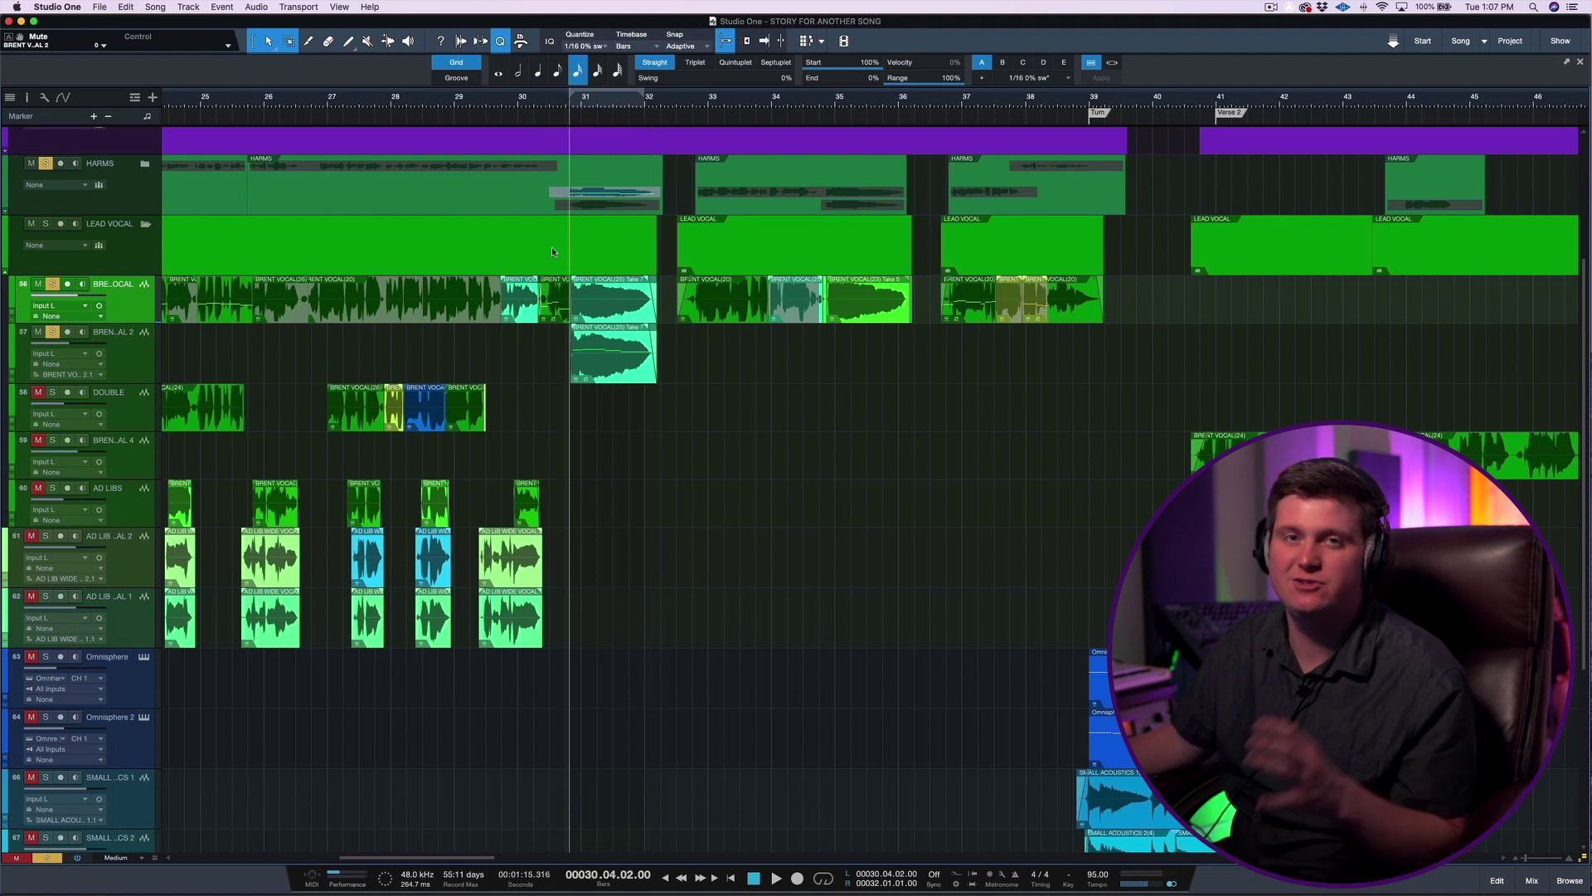
# - Duplicate the lead vocal track without its events and copy the lead event at bar 31 onto the new track
pyautogui.click(135, 355)
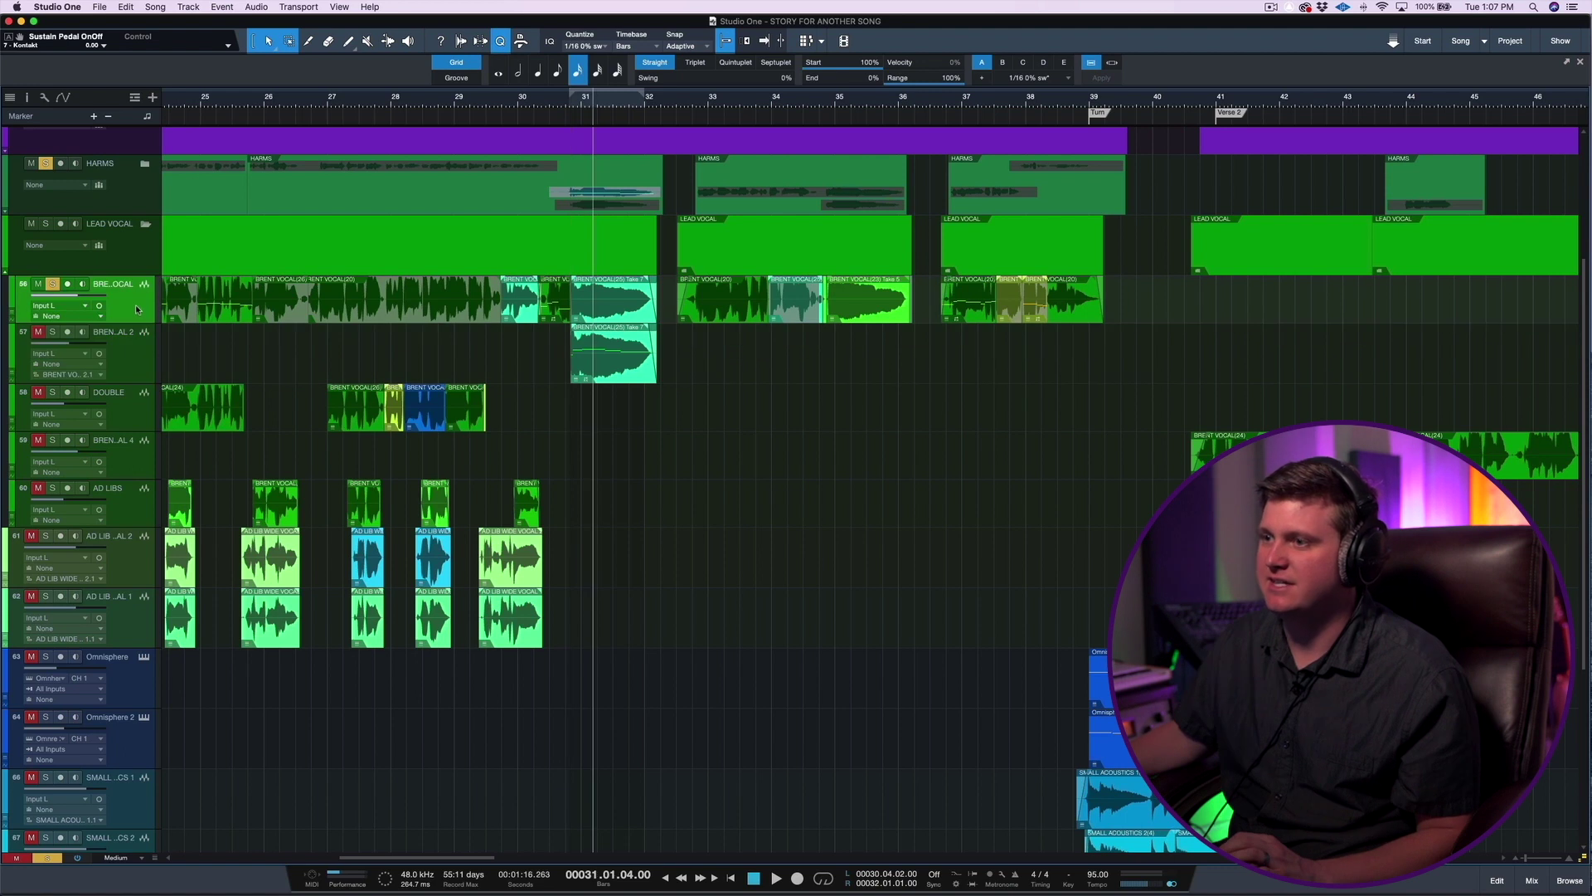
pyautogui.rightClick(136, 306)
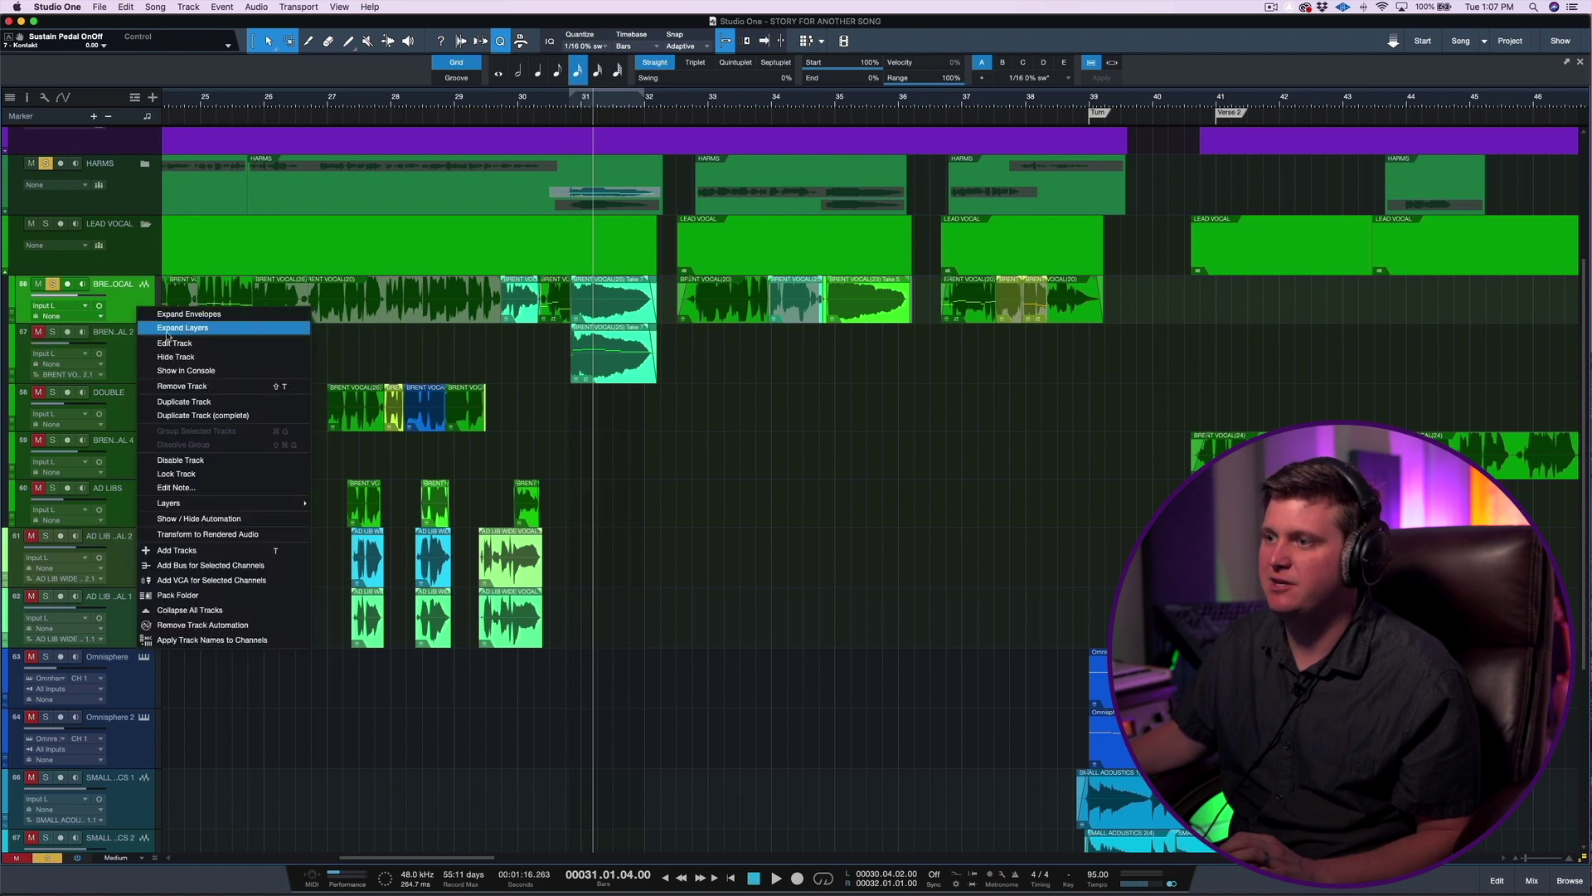
pyautogui.click(225, 403)
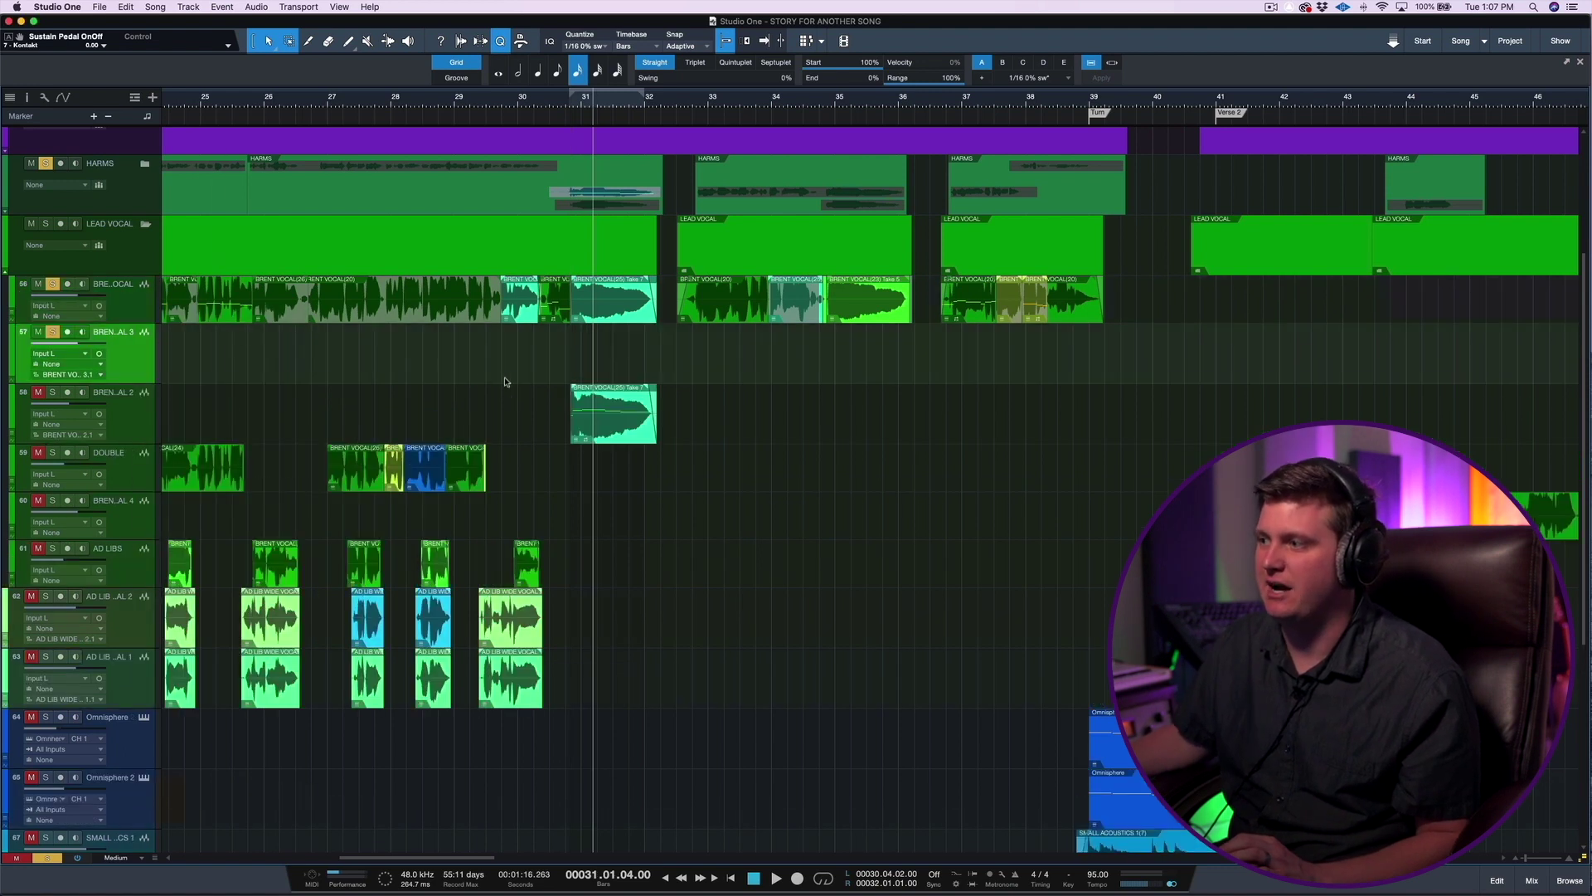
pyautogui.click(630, 320)
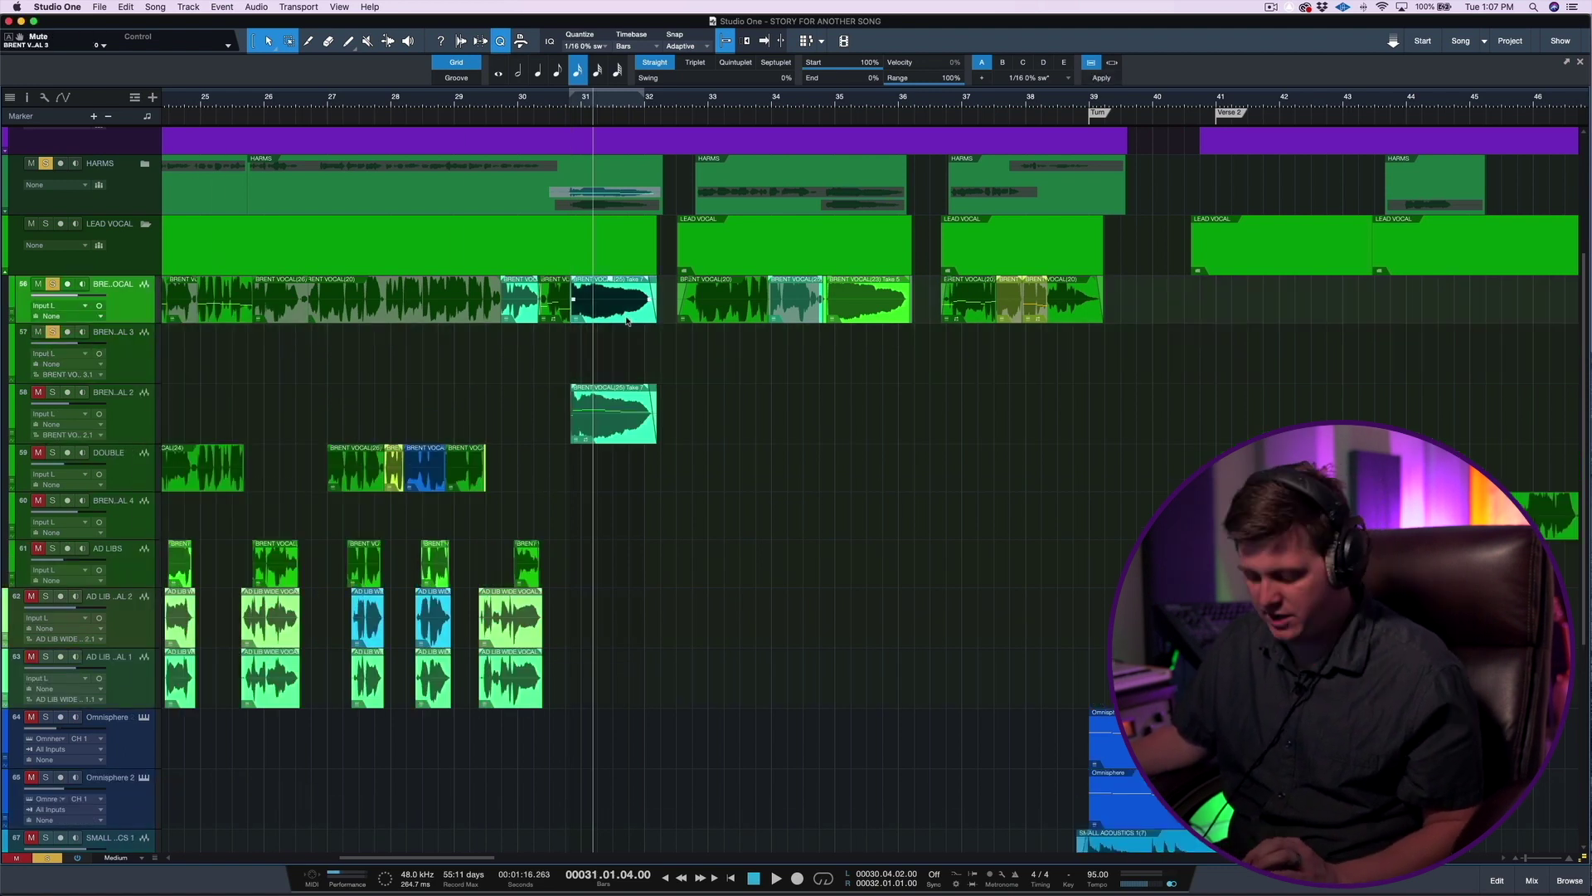
pyautogui.moveTo(604, 322); pyautogui.dragTo(607, 330)
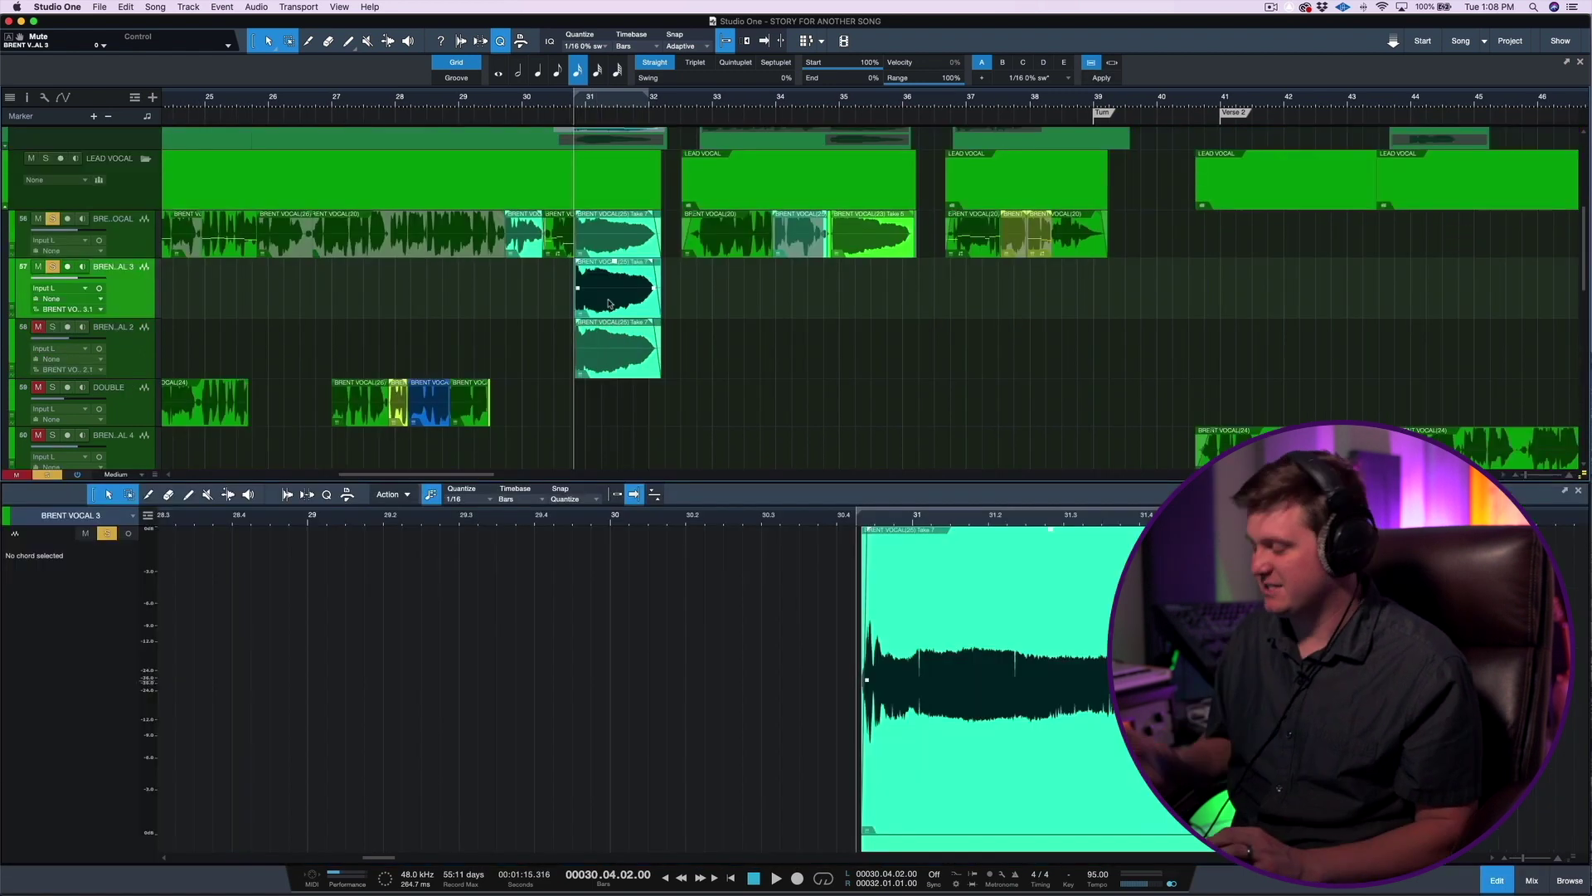
# - Open the copied vocal event at bar 31 in Melodyne and enlarge the note editor
pyautogui.doubleClick(606, 363)
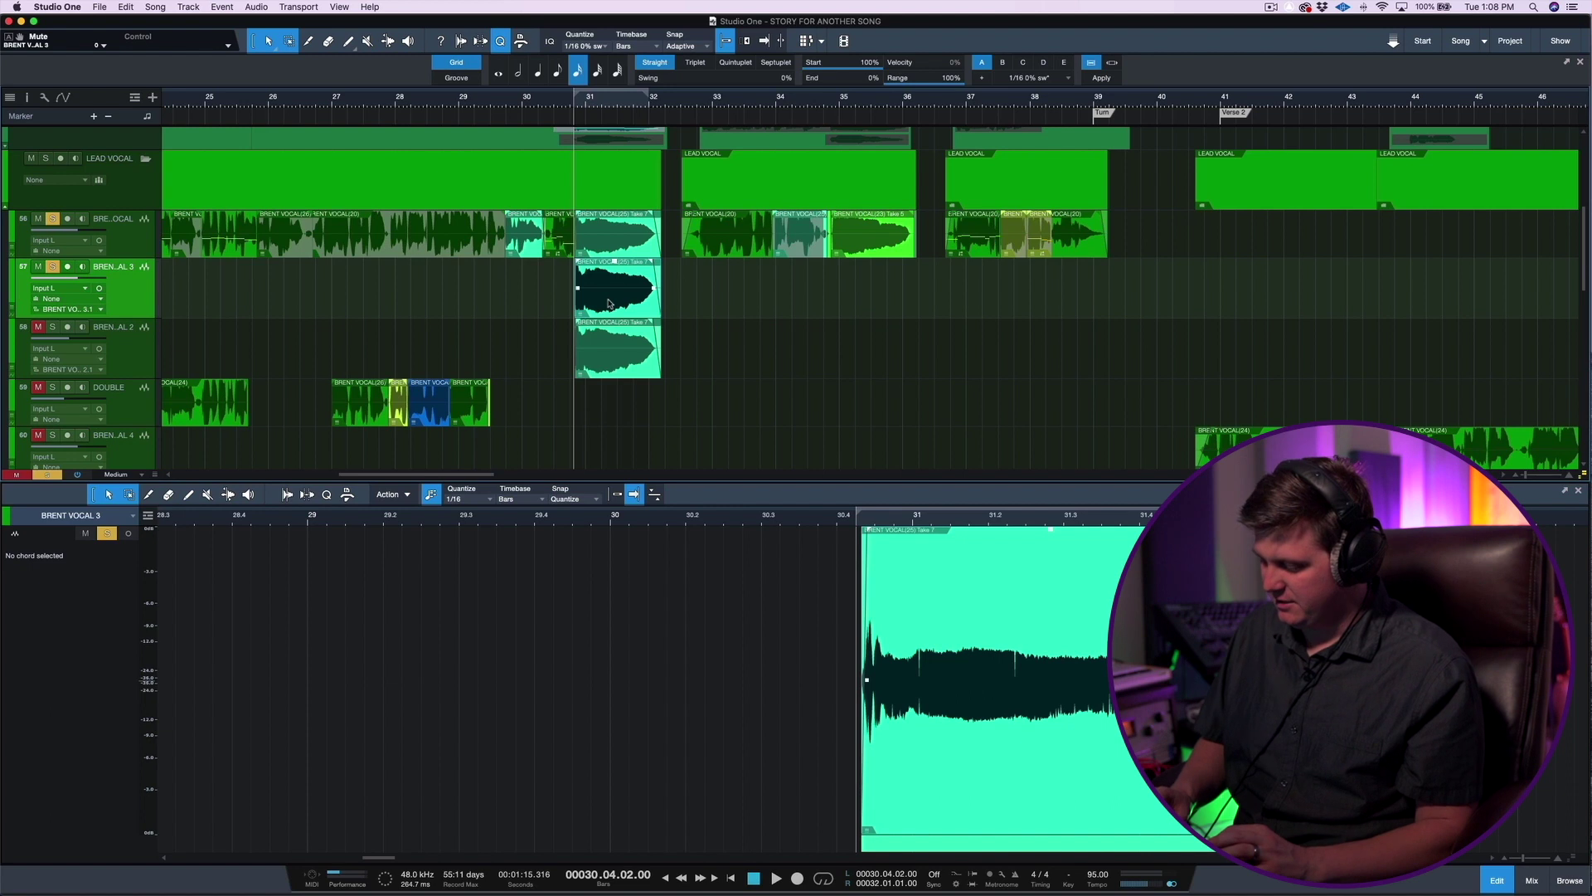
pyautogui.press('super+m')
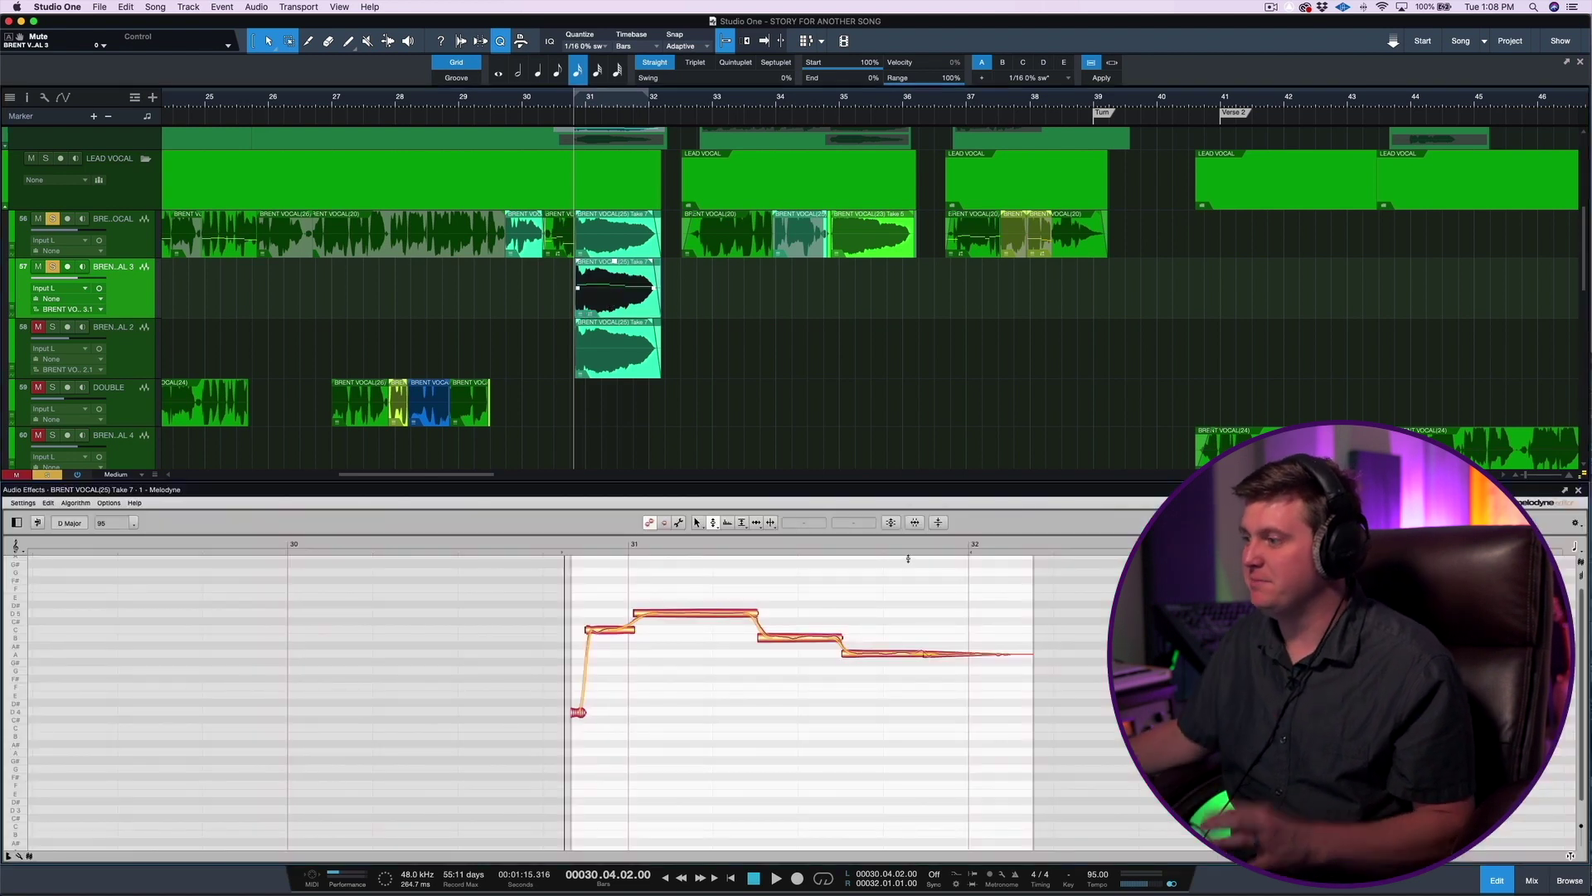
pyautogui.moveTo(868, 483); pyautogui.dragTo(707, 187)
# - Play the copied phrase through to bar 32 and return the playhead to 30.03.01
pyautogui.press('space')
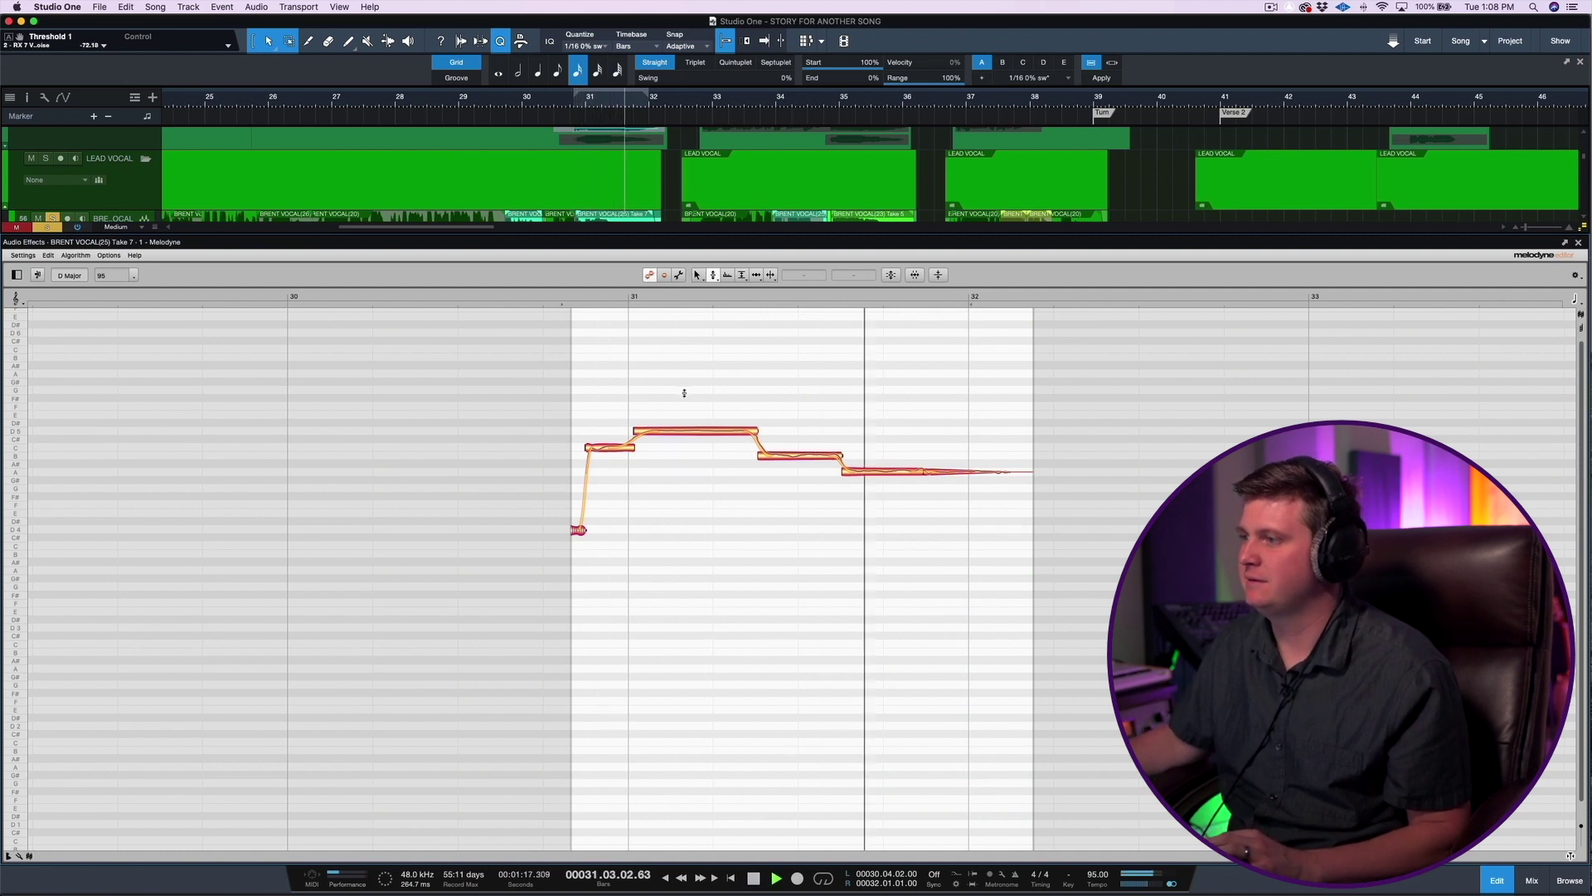
pyautogui.press('space')
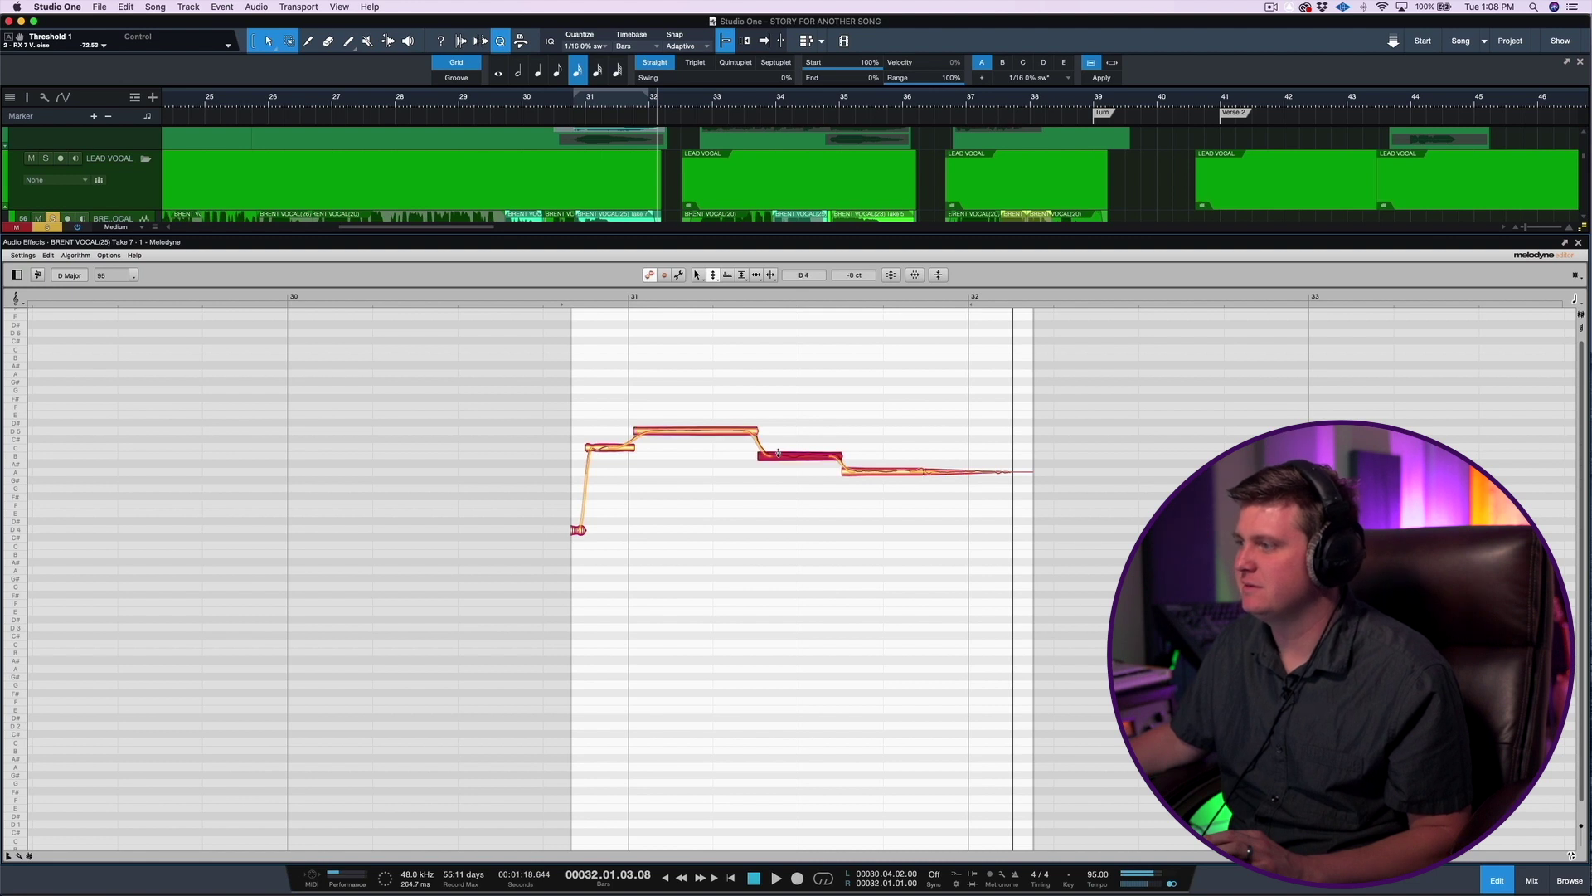
pyautogui.moveTo(746, 241)
pyautogui.mouseDown()
pyautogui.moveTo(747, 280)
pyautogui.moveTo(746, 264)
pyautogui.mouseUp()
pyautogui.moveTo(596, 427); pyautogui.dragTo(672, 452)
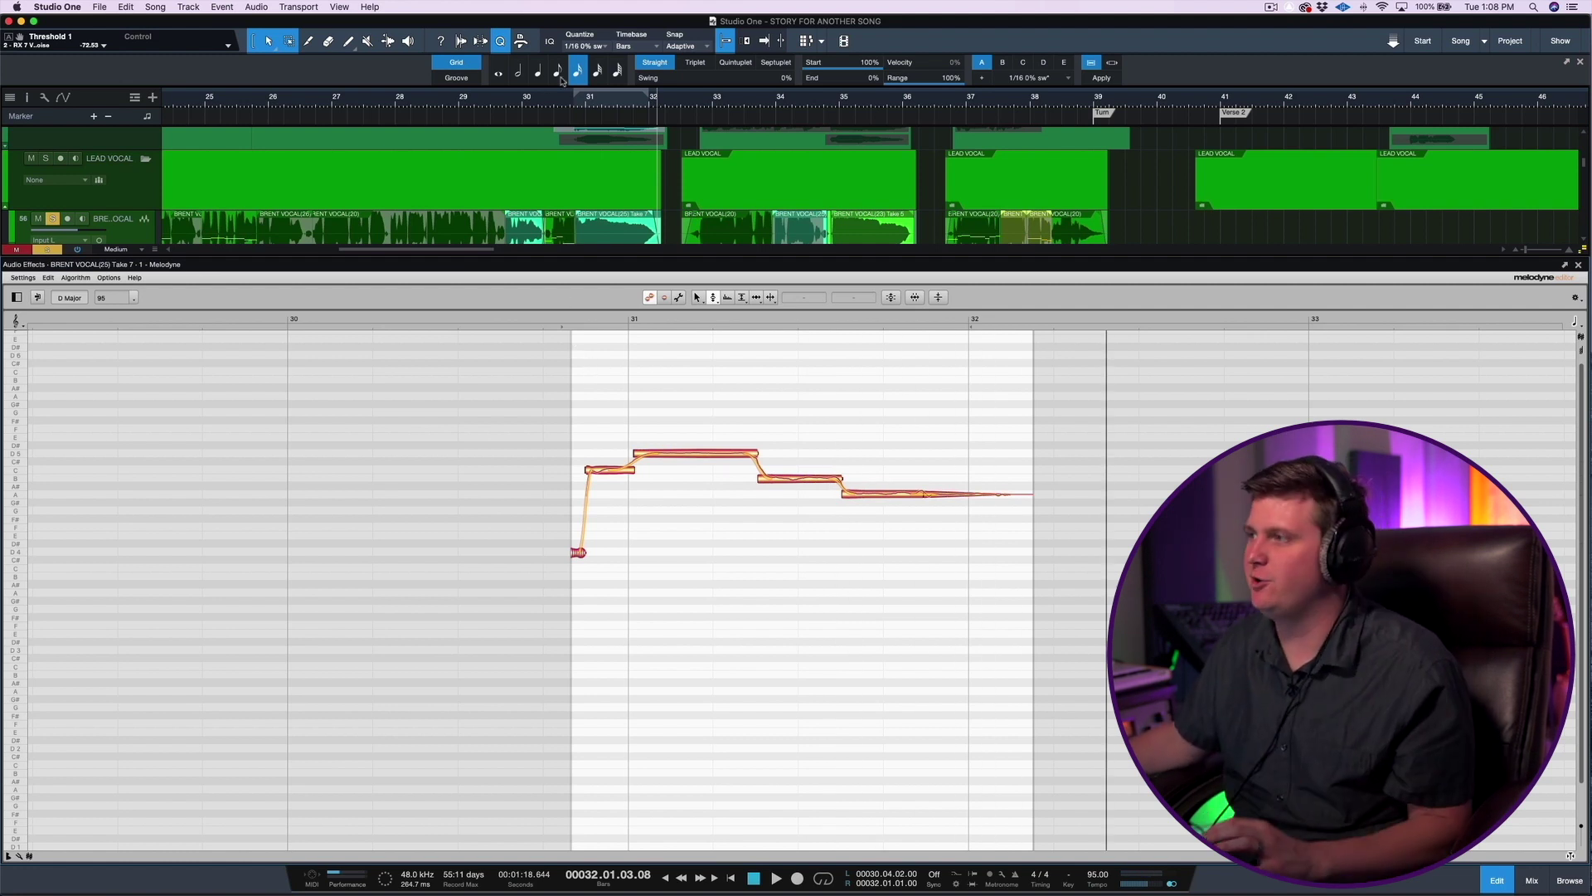
pyautogui.click(553, 104)
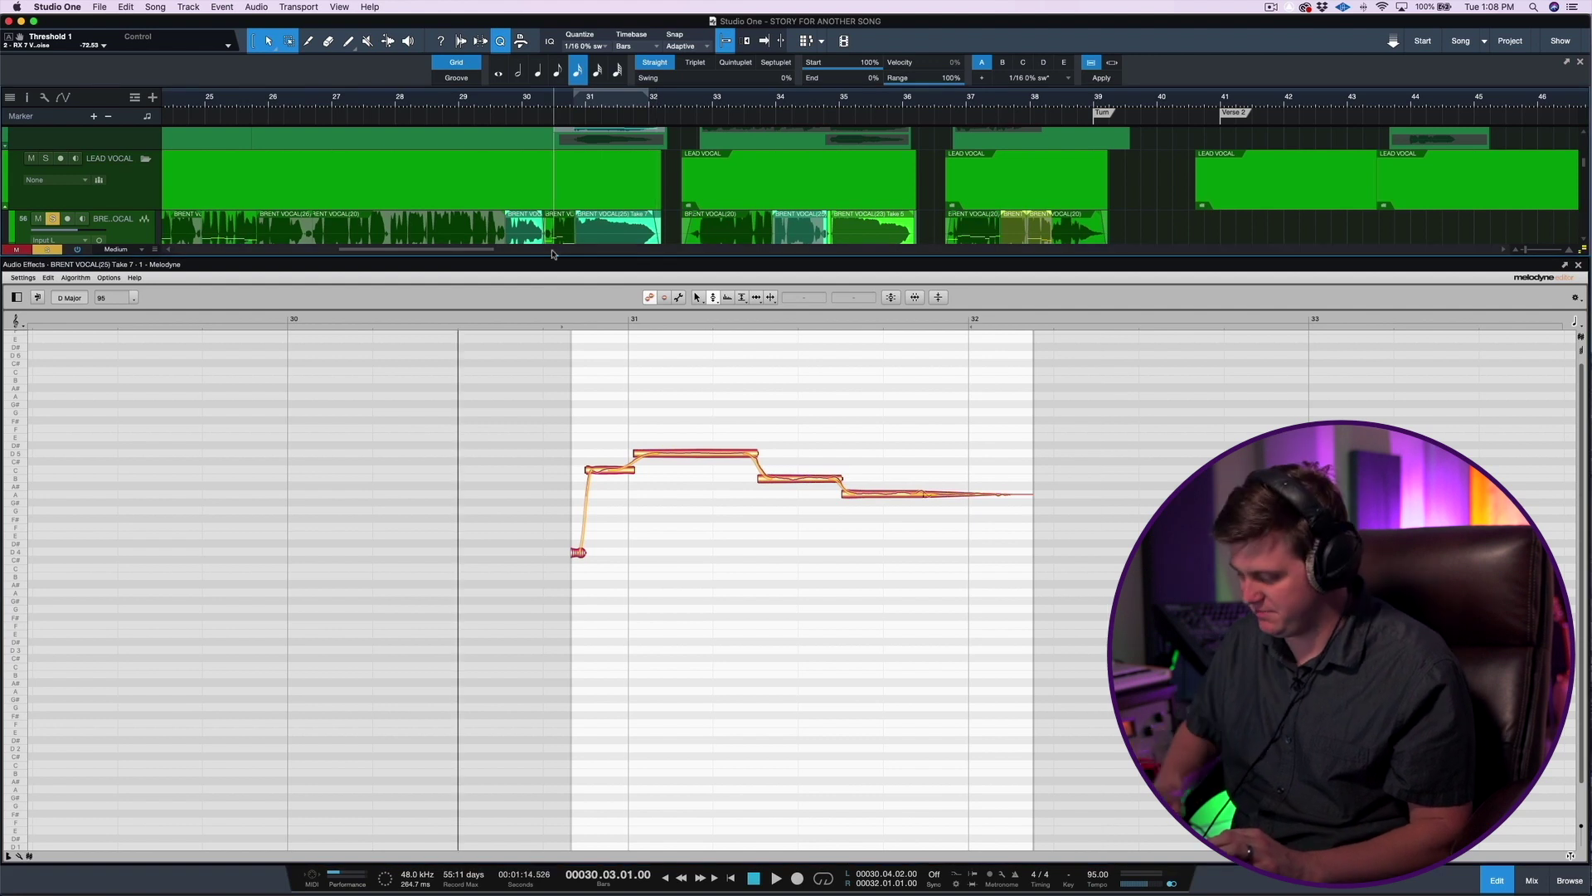
# - Show the mix console and open the lead vocal's Pro EQ and Fat Channel inserts for viewing
pyautogui.press('F3')
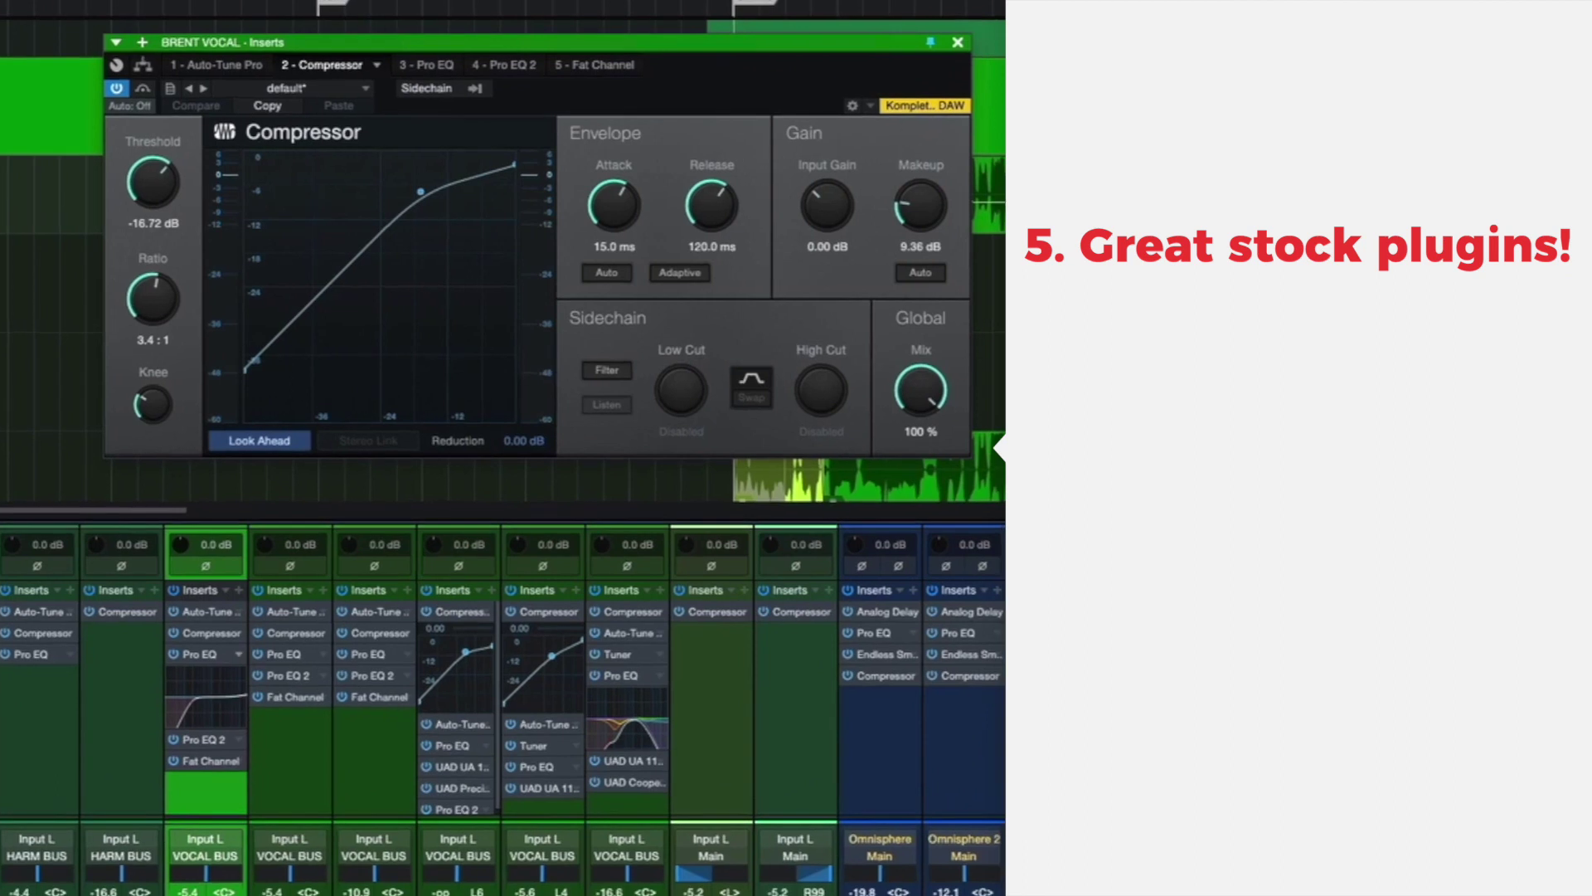
pyautogui.click(232, 665)
pyautogui.click(184, 695)
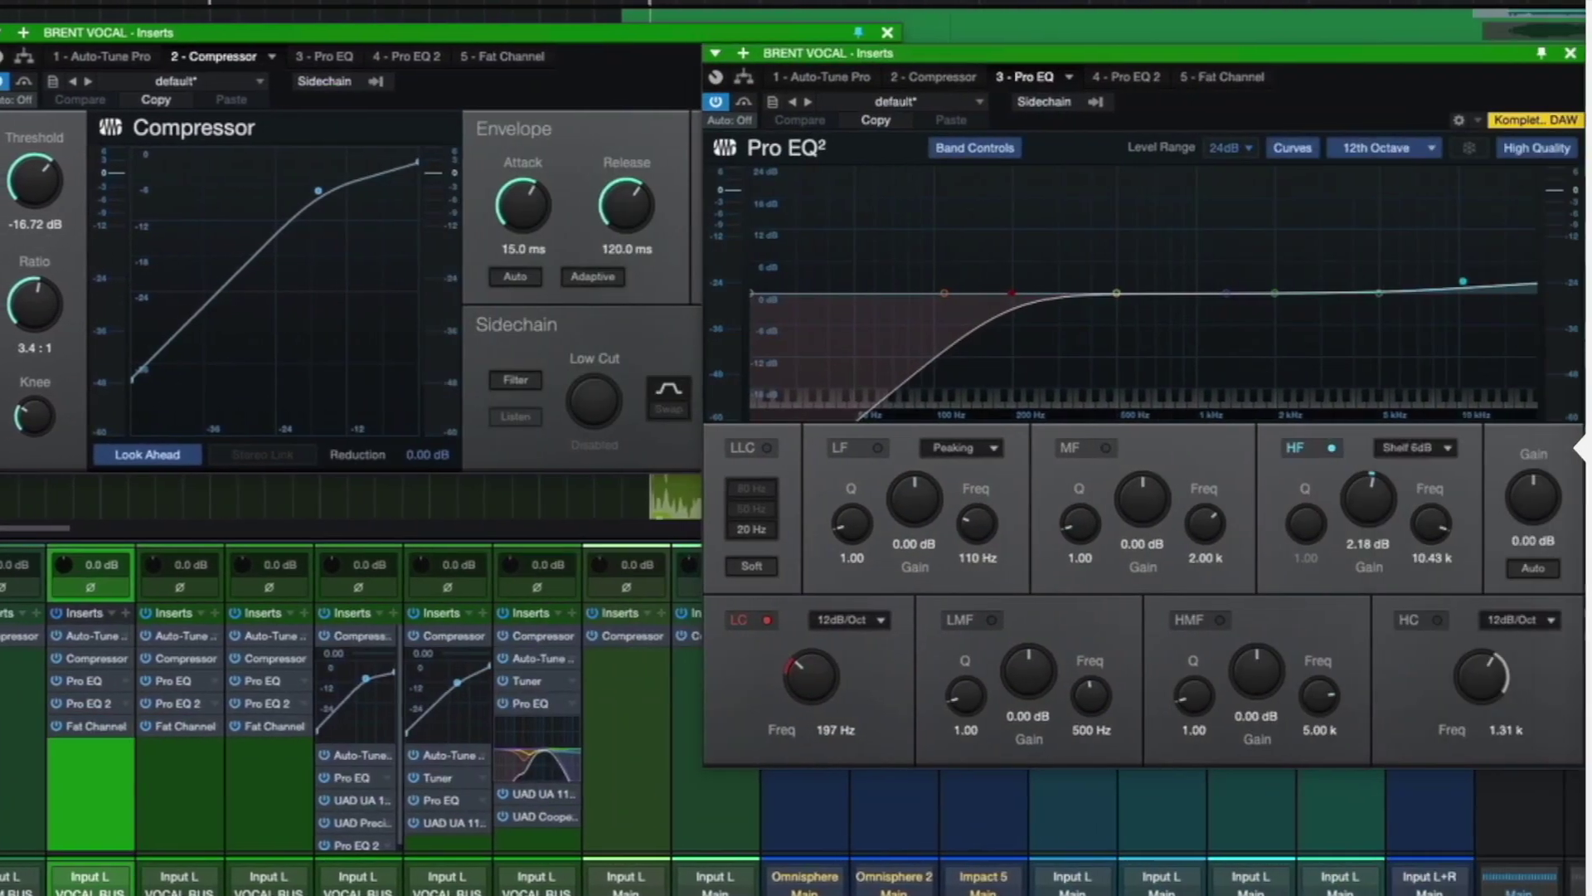
pyautogui.rightClick(182, 727)
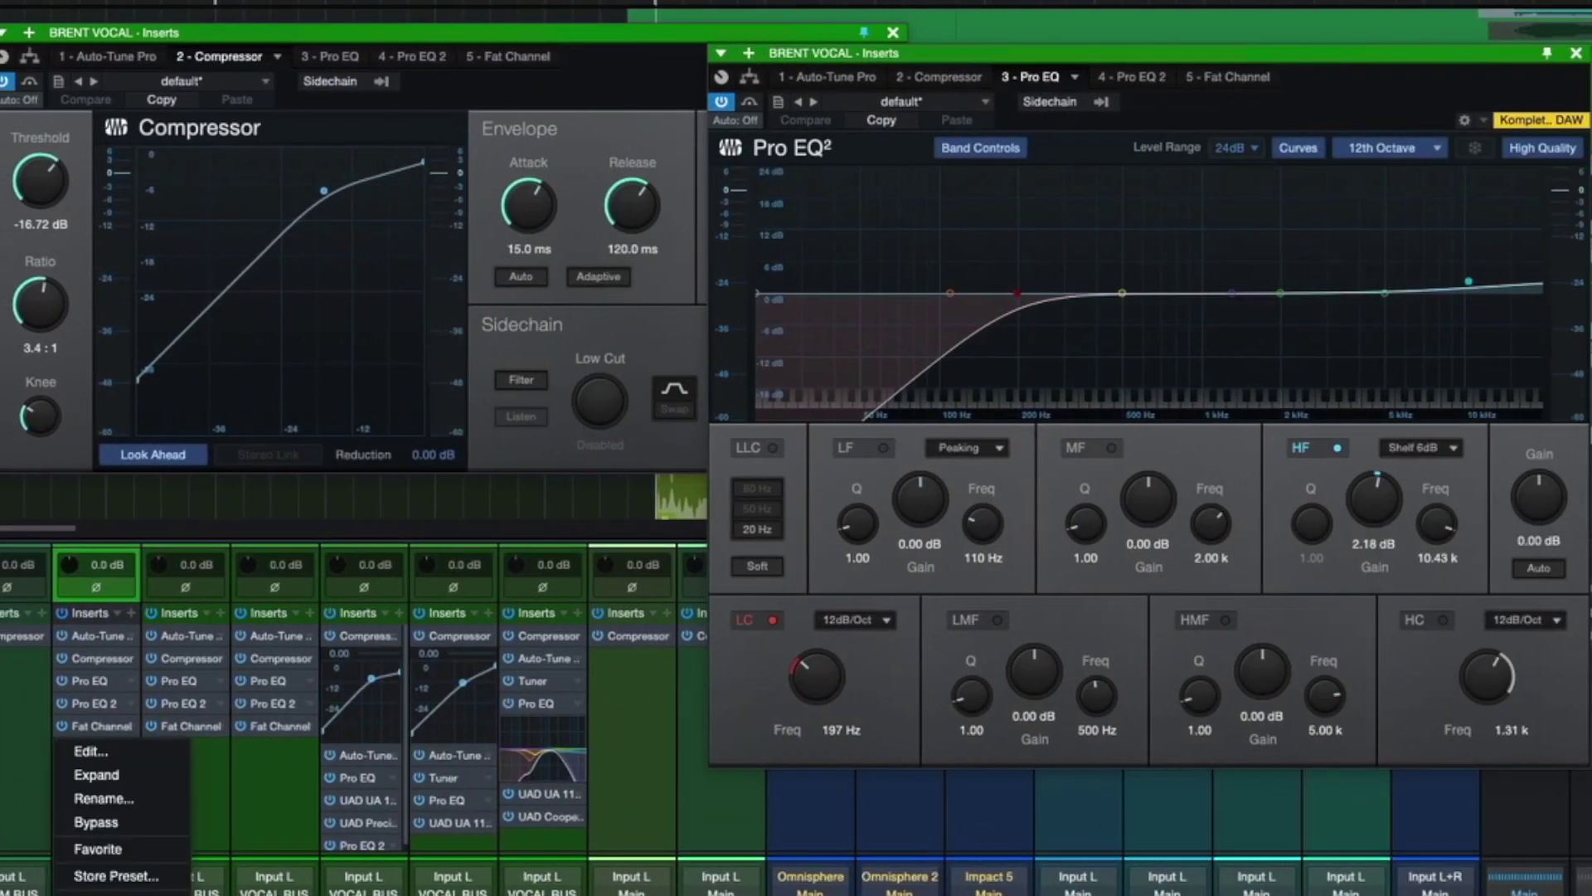
pyautogui.click(91, 750)
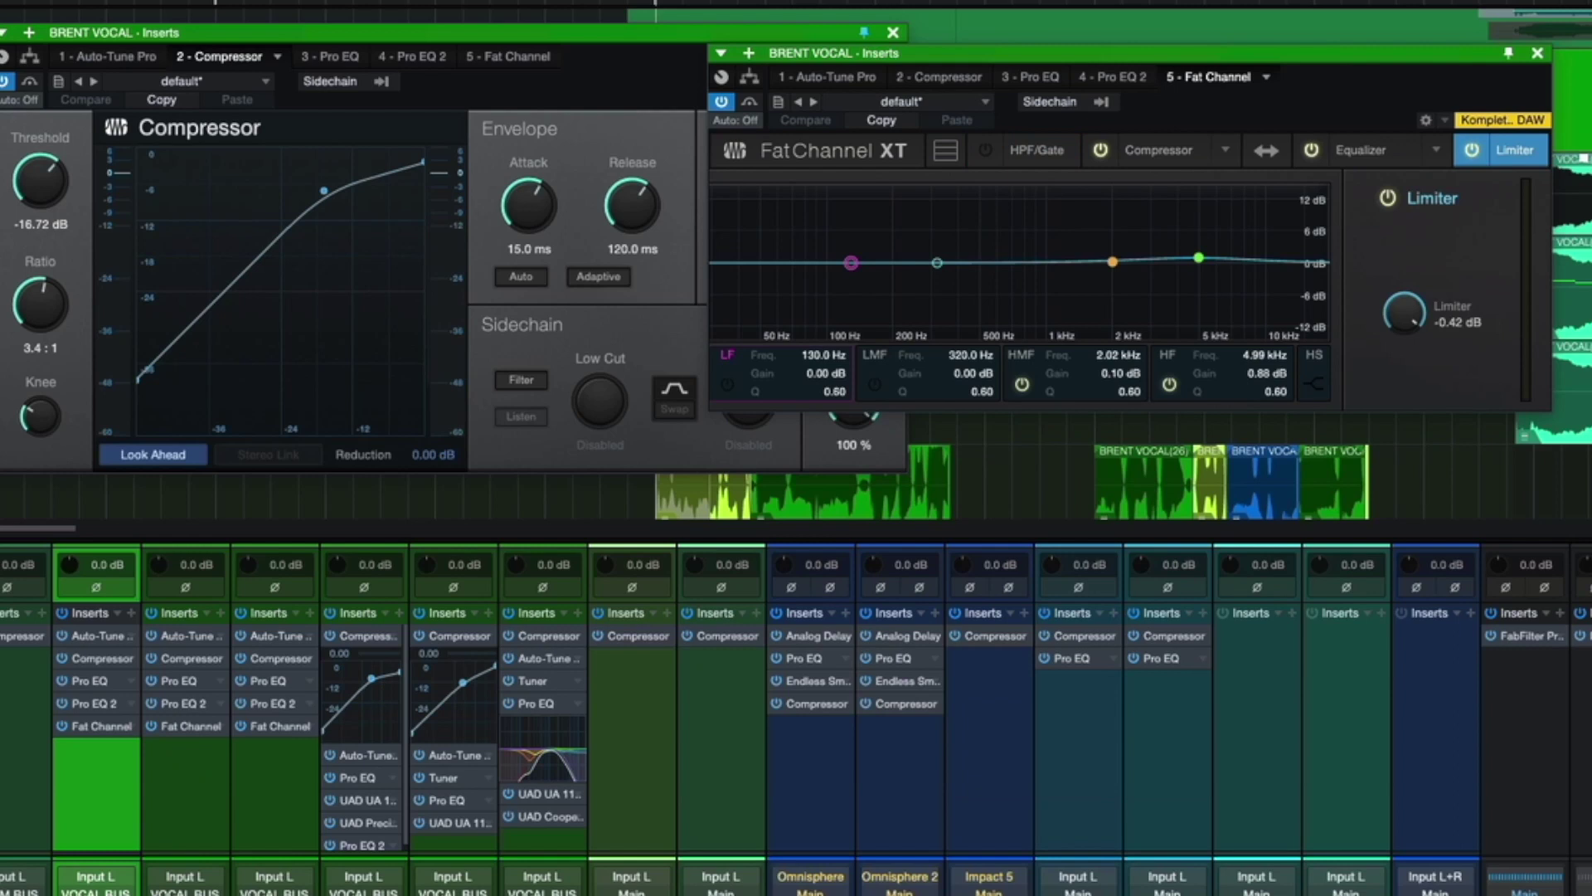
# - Move the Fat Channel window beside the Compressor window, solo the lead vocal, and play the chorus from bar 23
pyautogui.moveTo(1078, 53); pyautogui.dragTo(1282, 34)
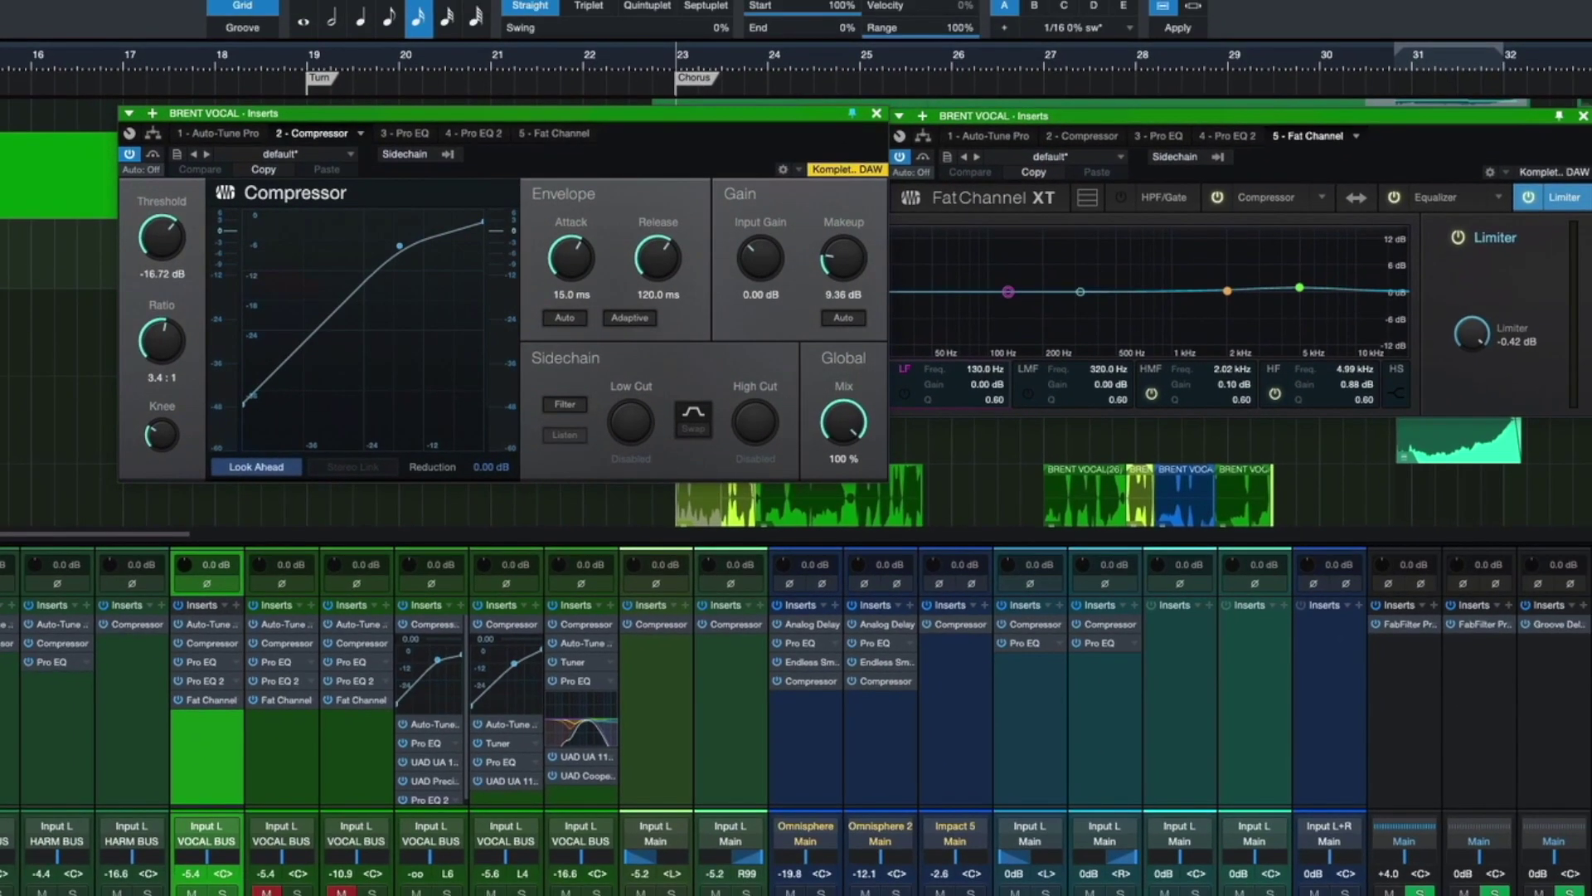
pyautogui.press('s')
pyautogui.press('space')
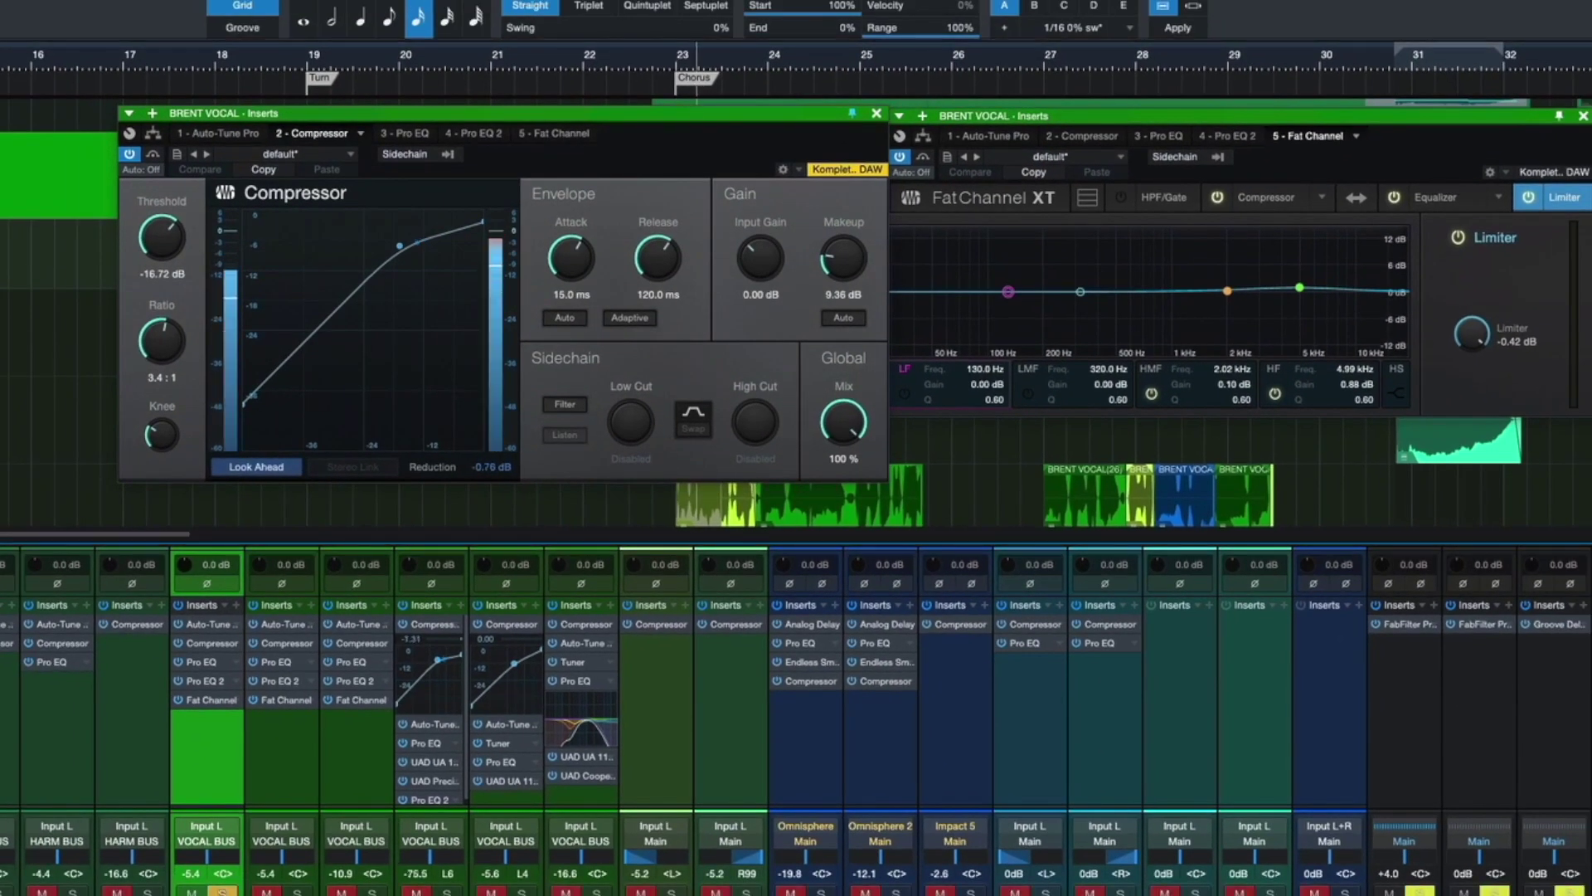
# - Reposition the Compressor and Fat Channel windows apart from each other and show the Fat Channel's compressor section
pyautogui.moveTo(514, 113); pyautogui.dragTo(252, 116)
pyautogui.moveTo(1161, 117); pyautogui.dragTo(967, 117)
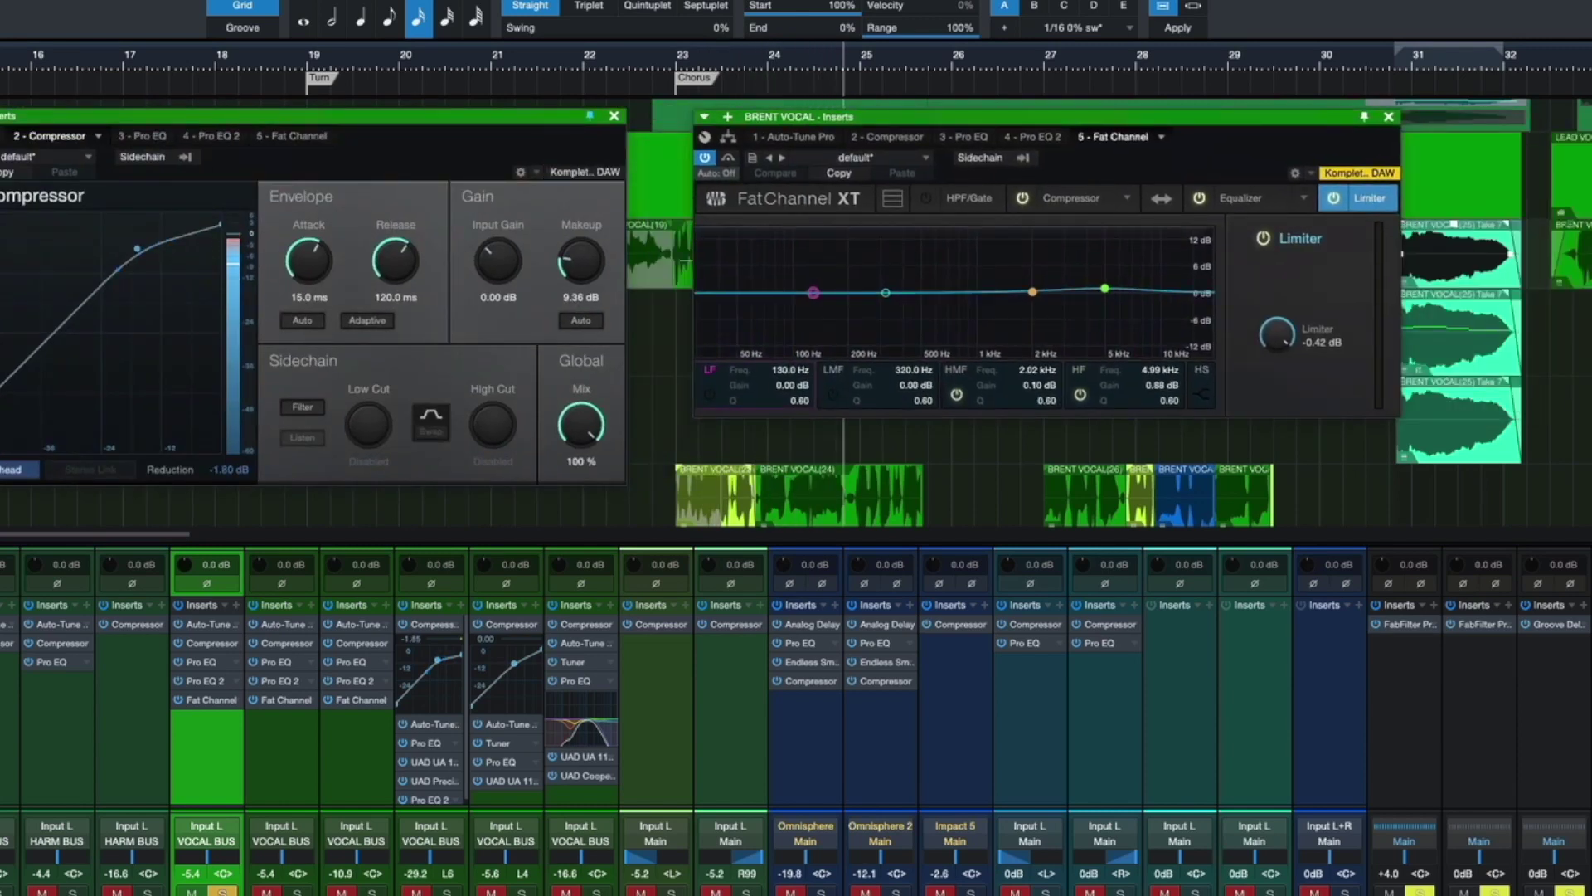
pyautogui.click(1070, 198)
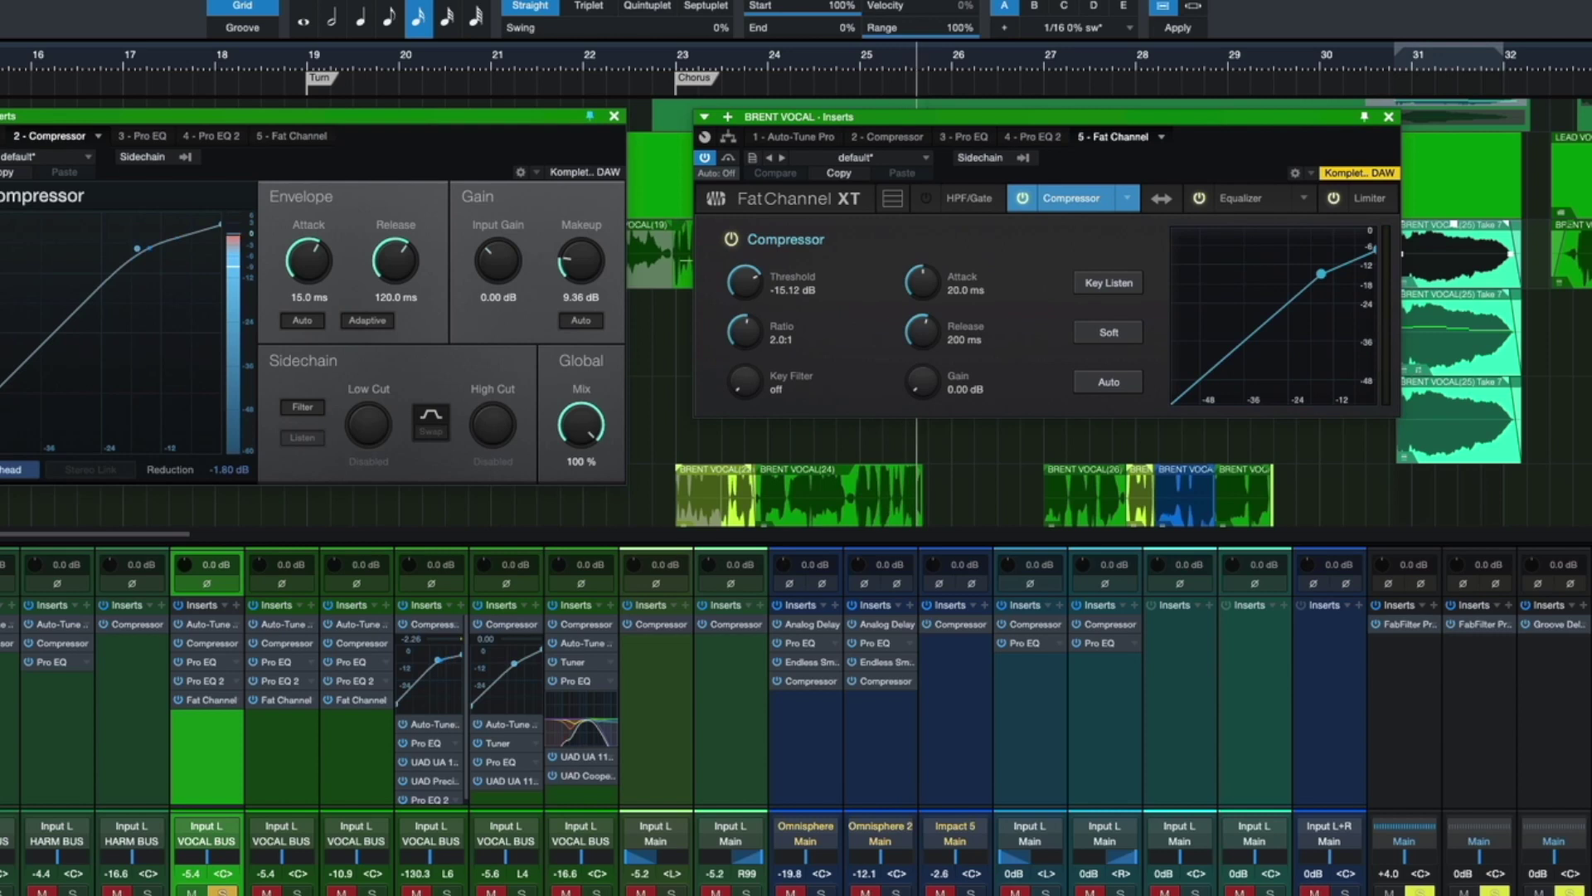
# - Show the Fat Channel's equalizer, HPF/Gate and limiter sections on the lead vocal
pyautogui.click(1241, 198)
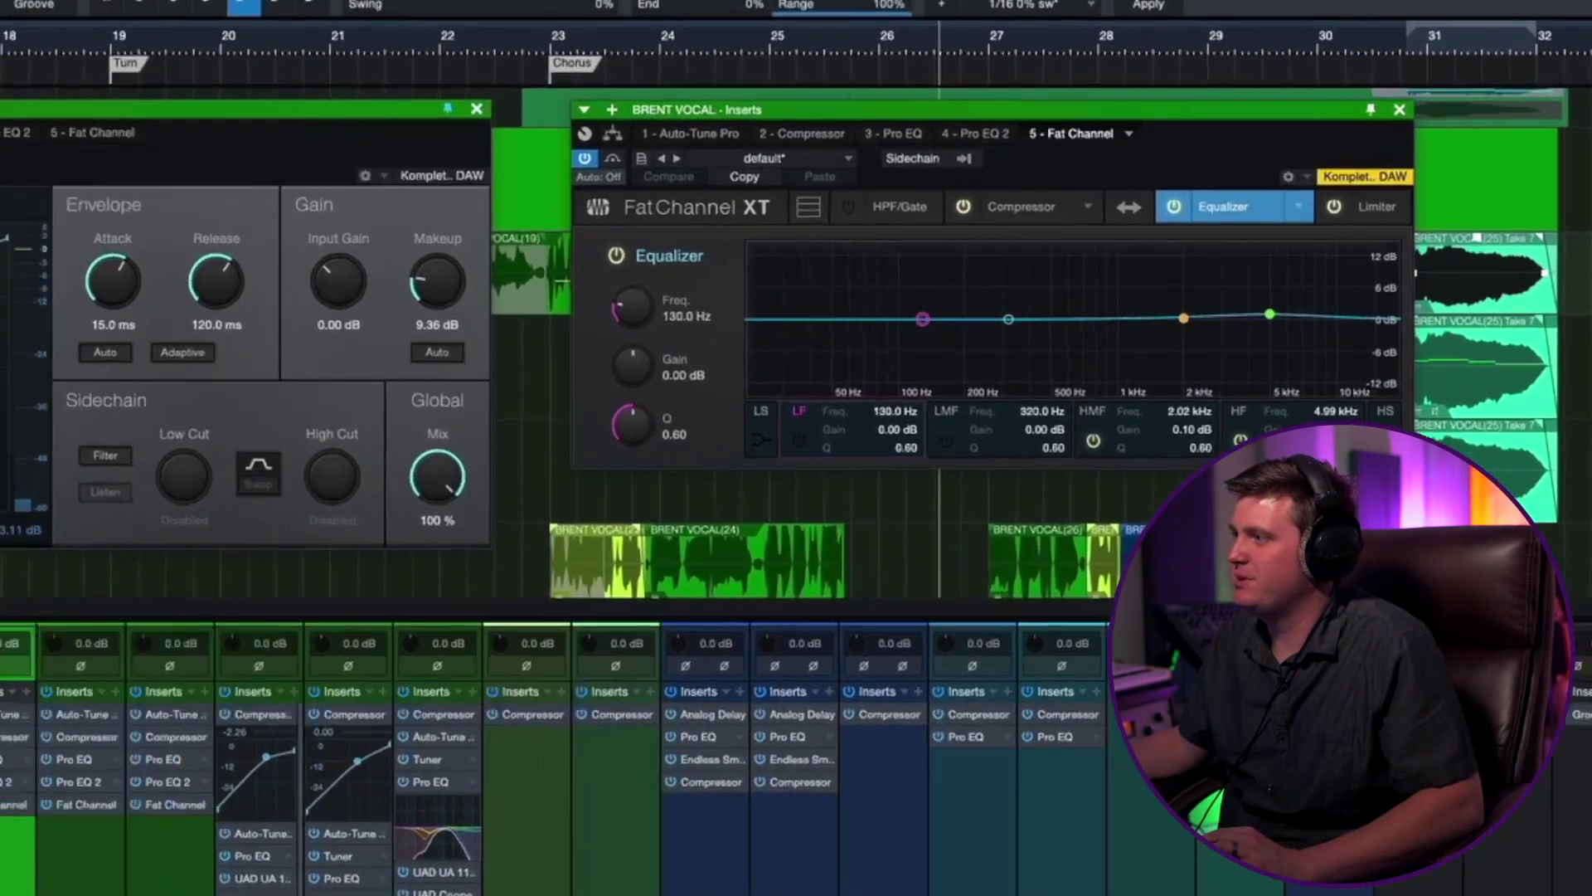
pyautogui.click(961, 218)
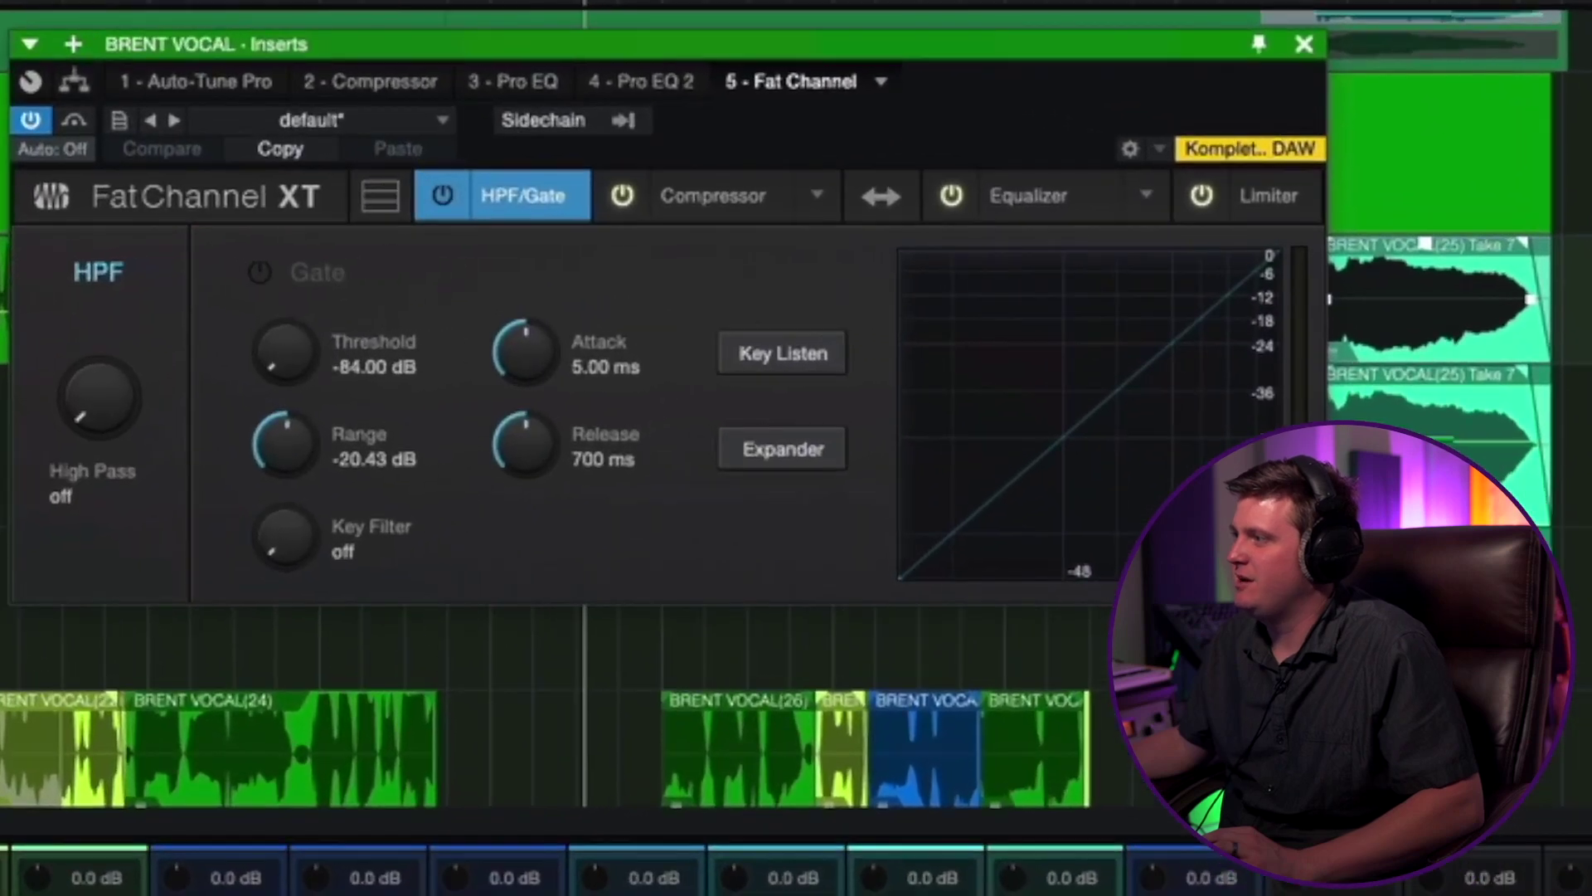
pyautogui.click(1064, 217)
pyautogui.click(1028, 196)
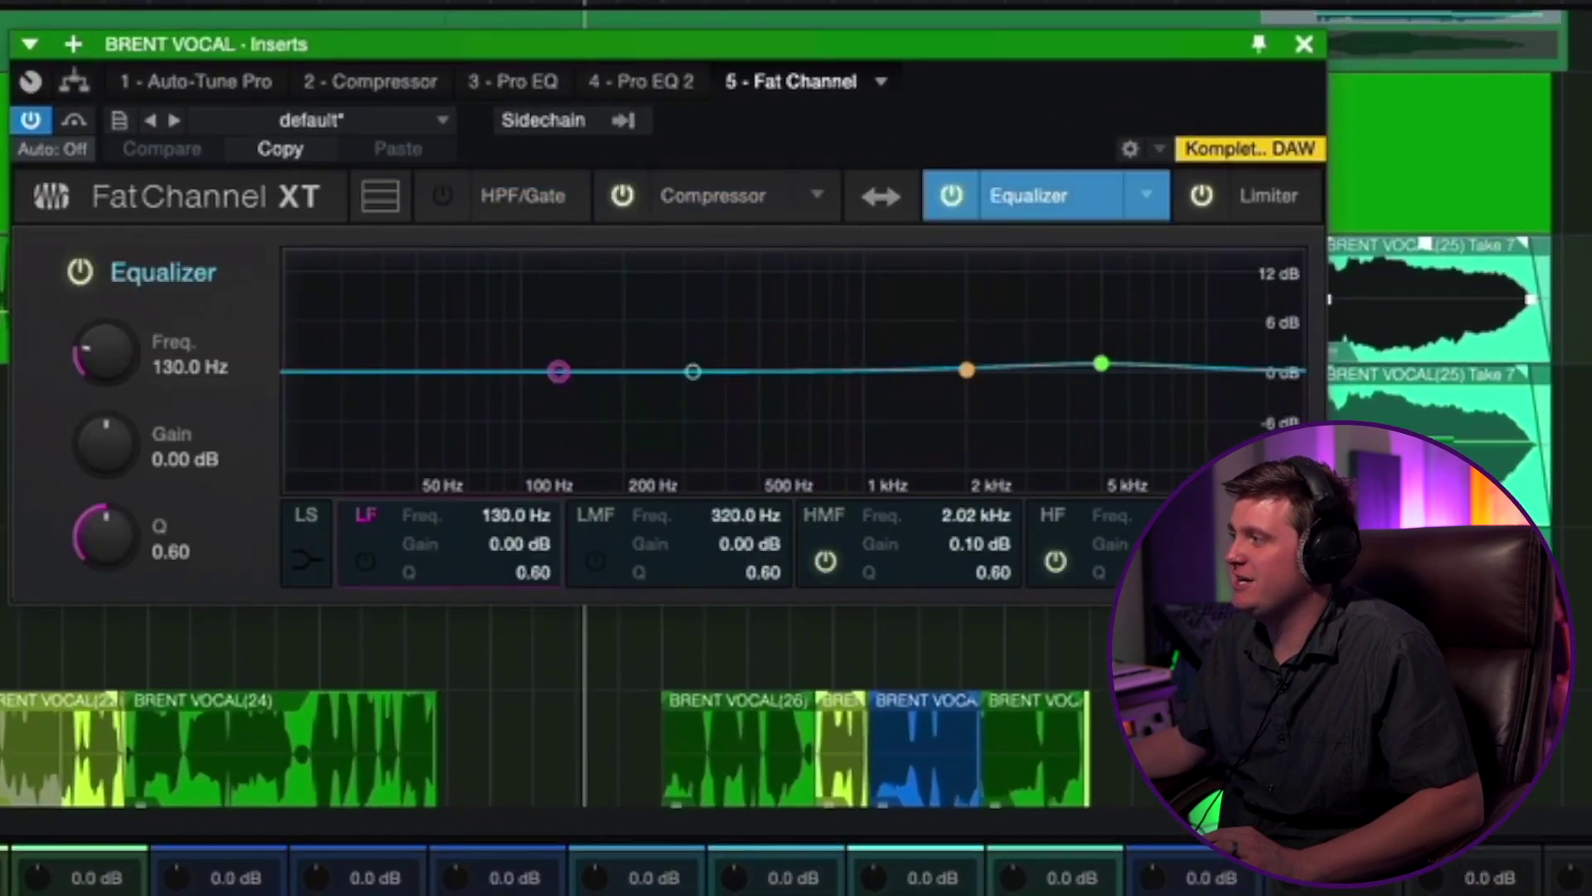
pyautogui.click(1268, 196)
pyautogui.click(639, 366)
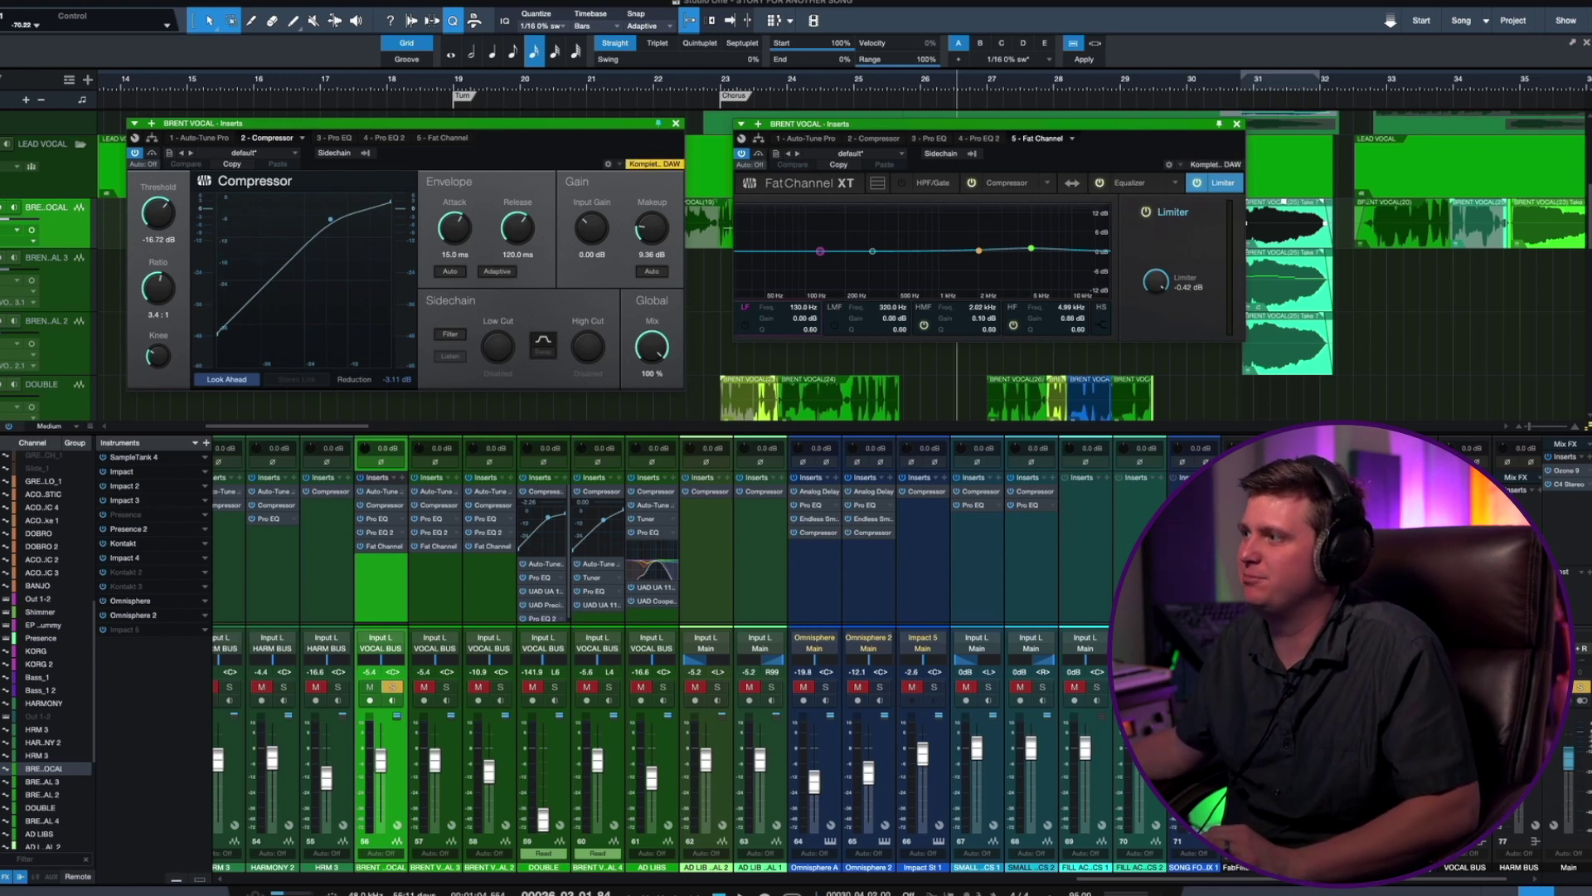
# - Play the lead vocal from bar 19 while viewing the Compressor and Fat Channel compressor, and close both insert windows
pyautogui.click(453, 79)
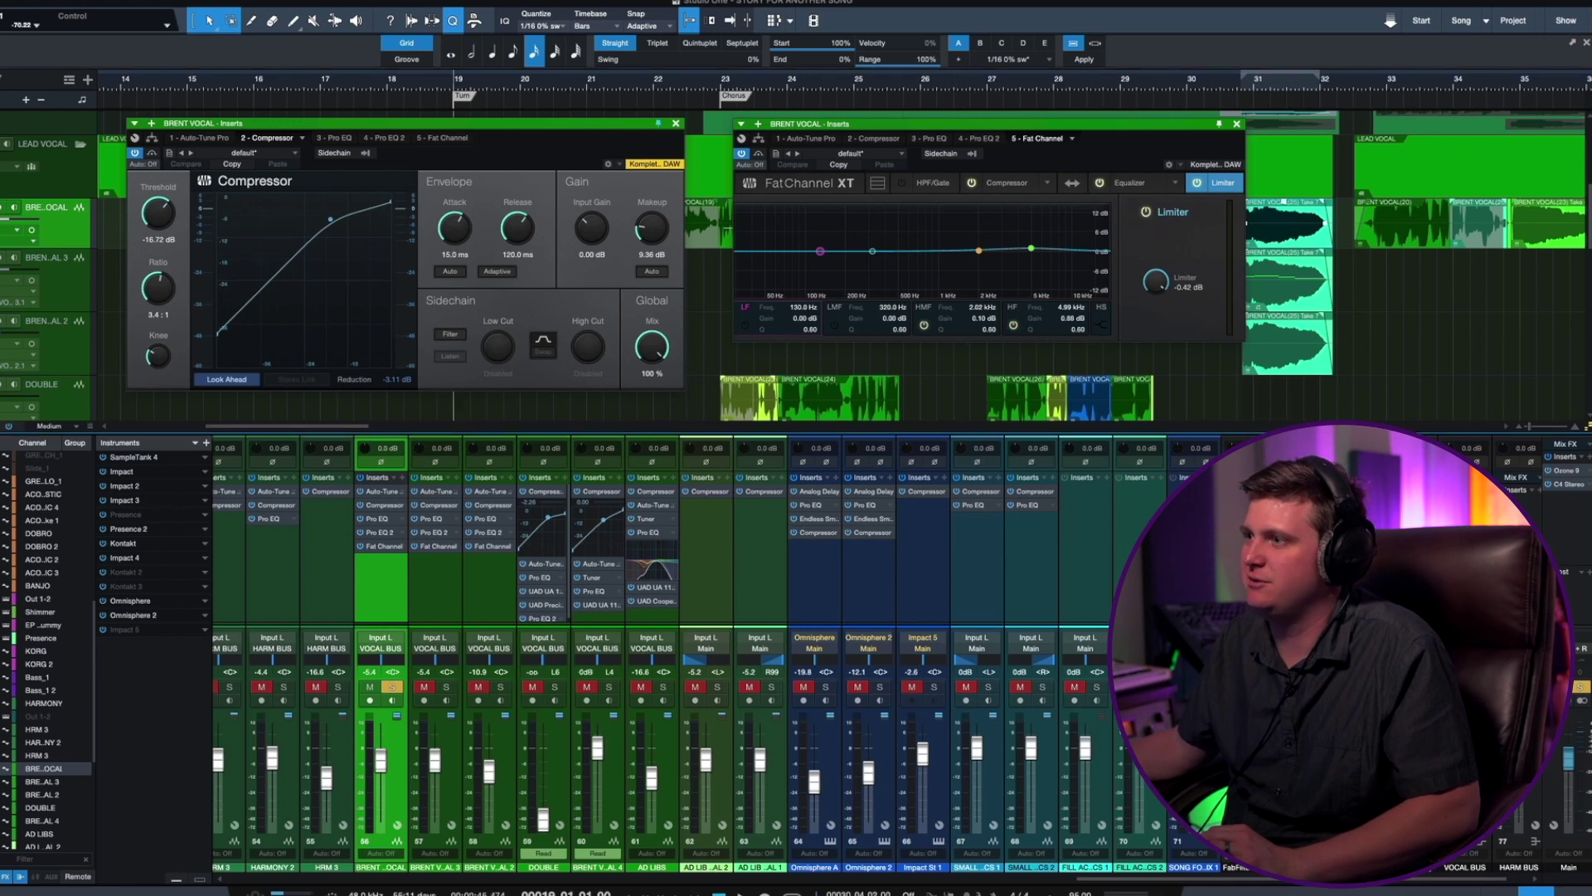
pyautogui.press('space')
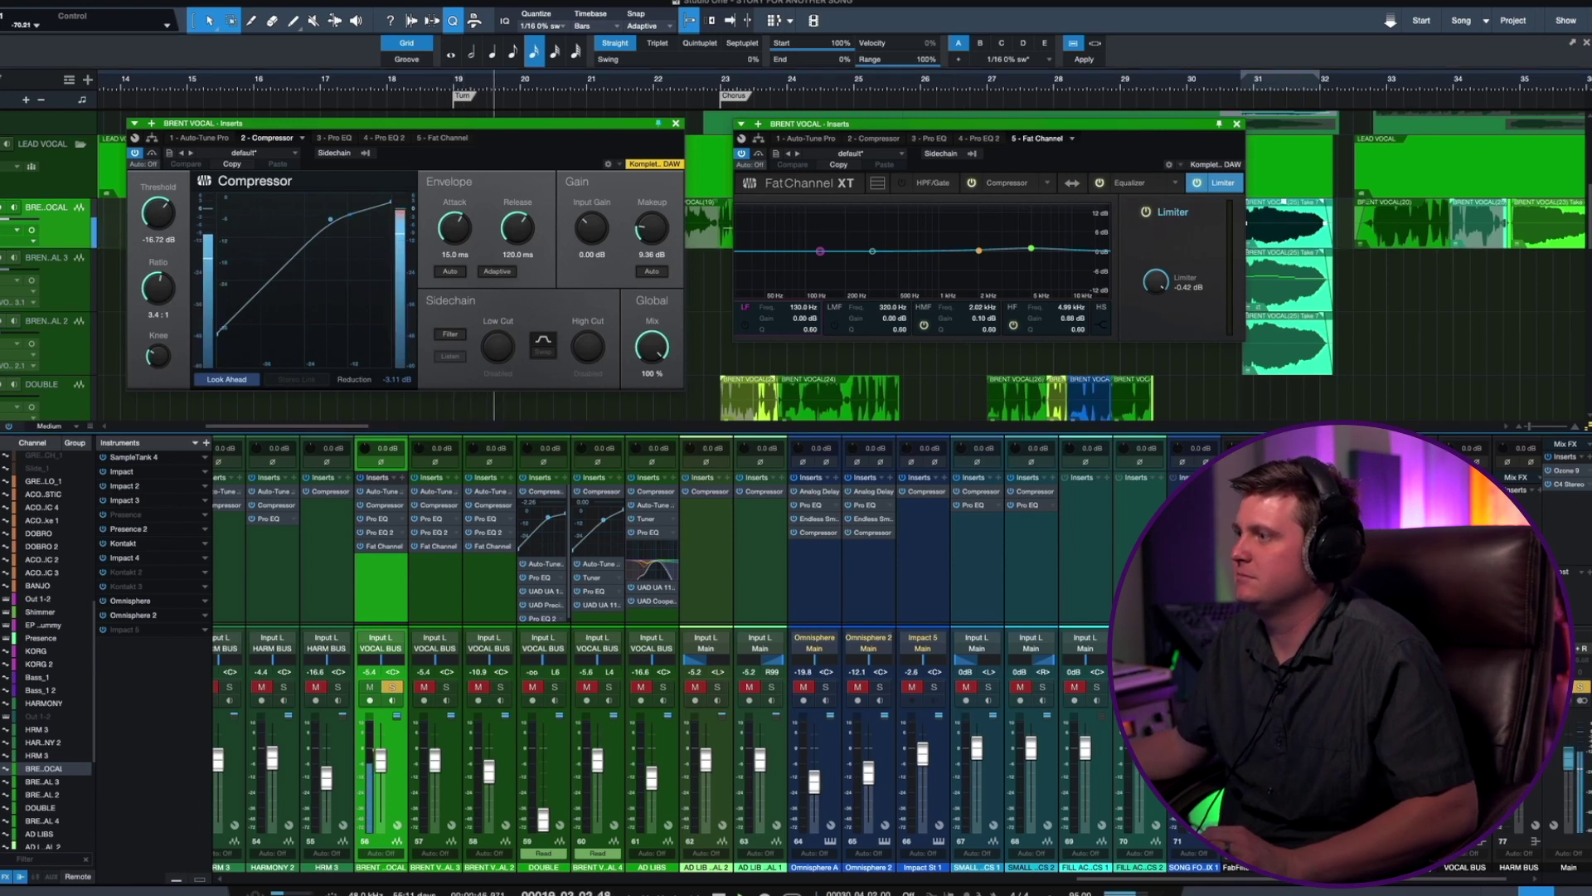
pyautogui.moveTo(405, 123); pyautogui.dragTo(448, 110)
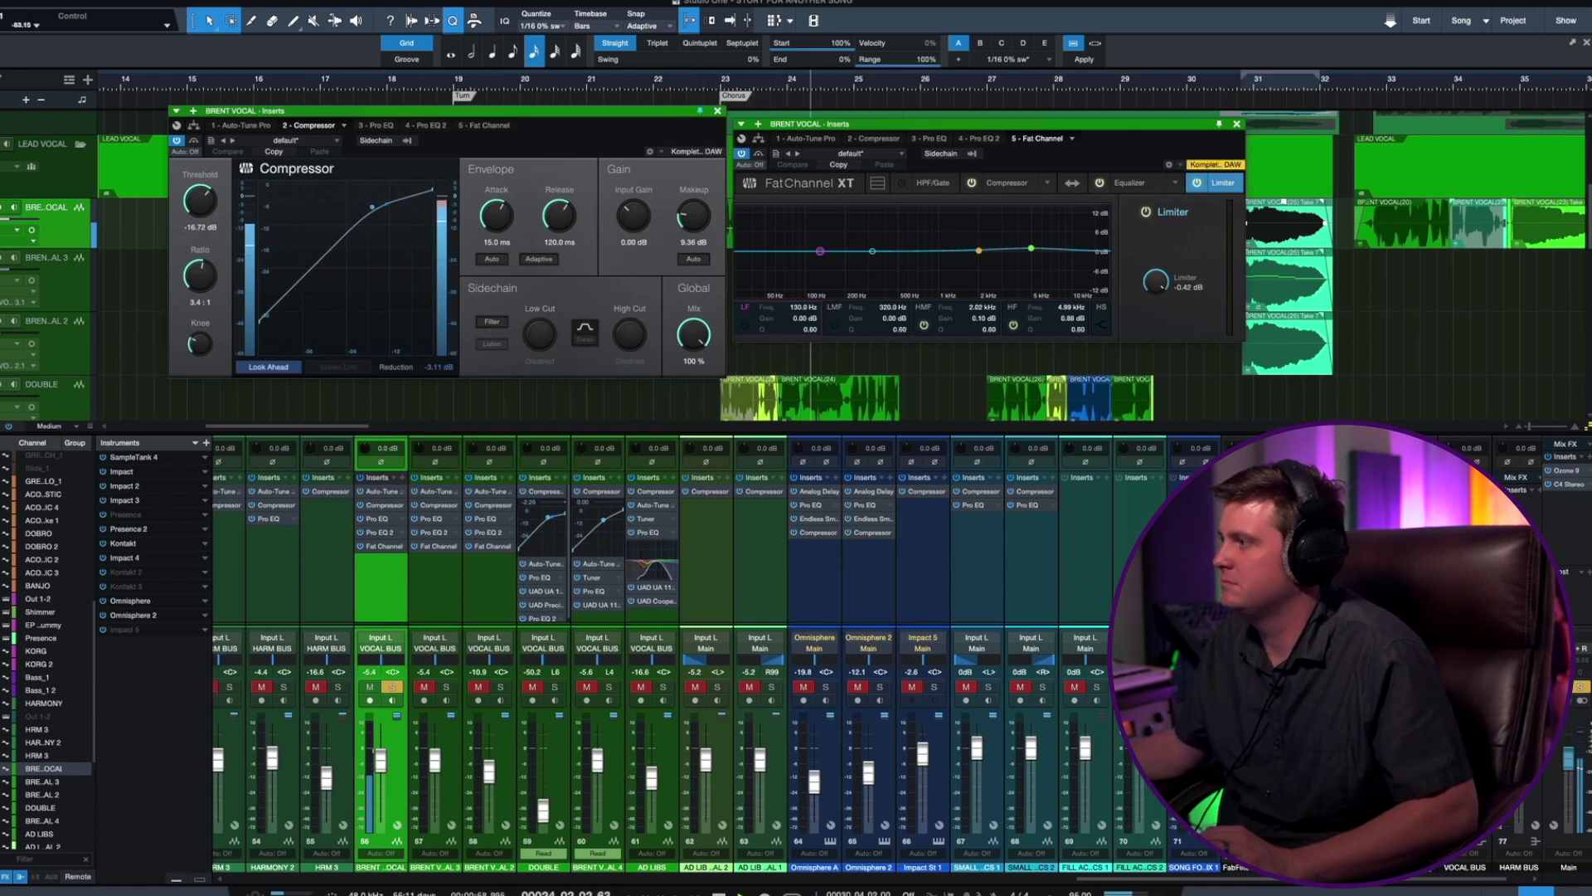
pyautogui.click(1007, 182)
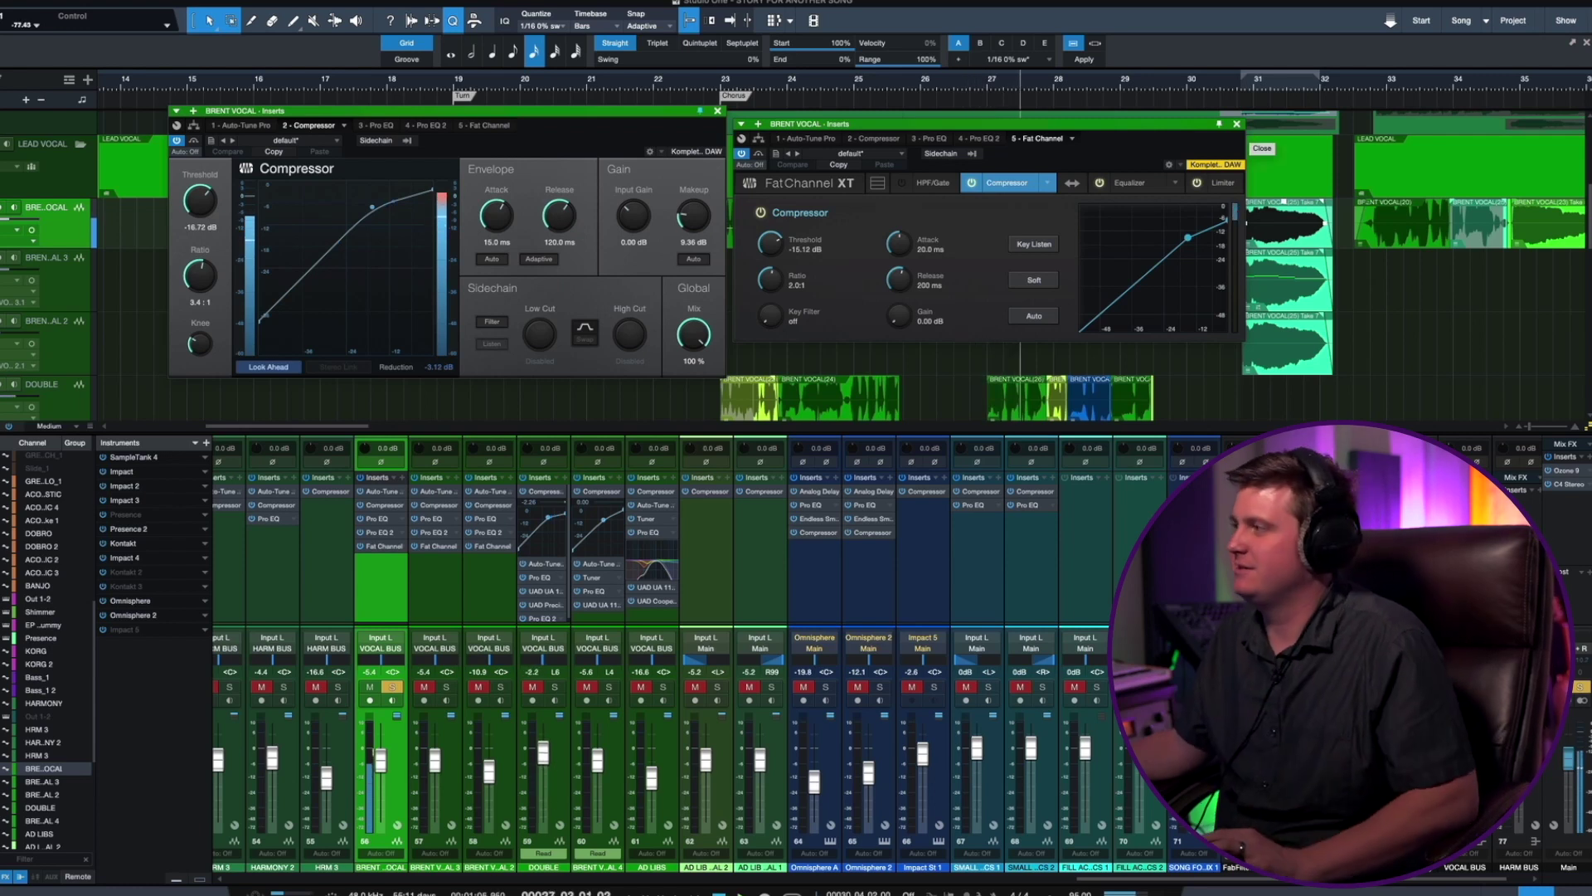
pyautogui.click(1237, 124)
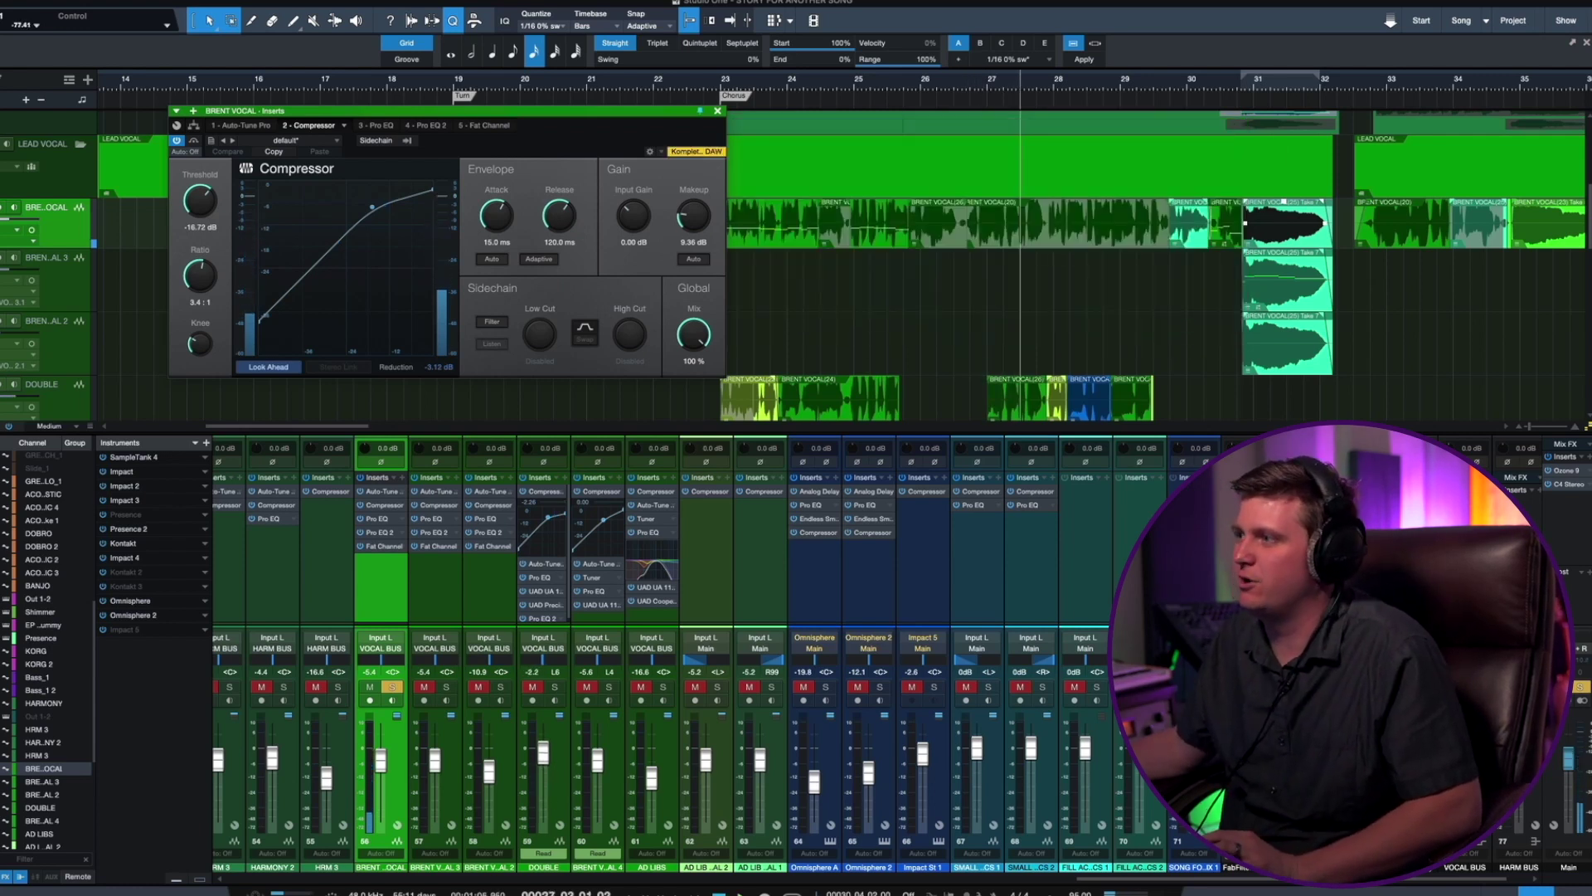
pyautogui.click(717, 110)
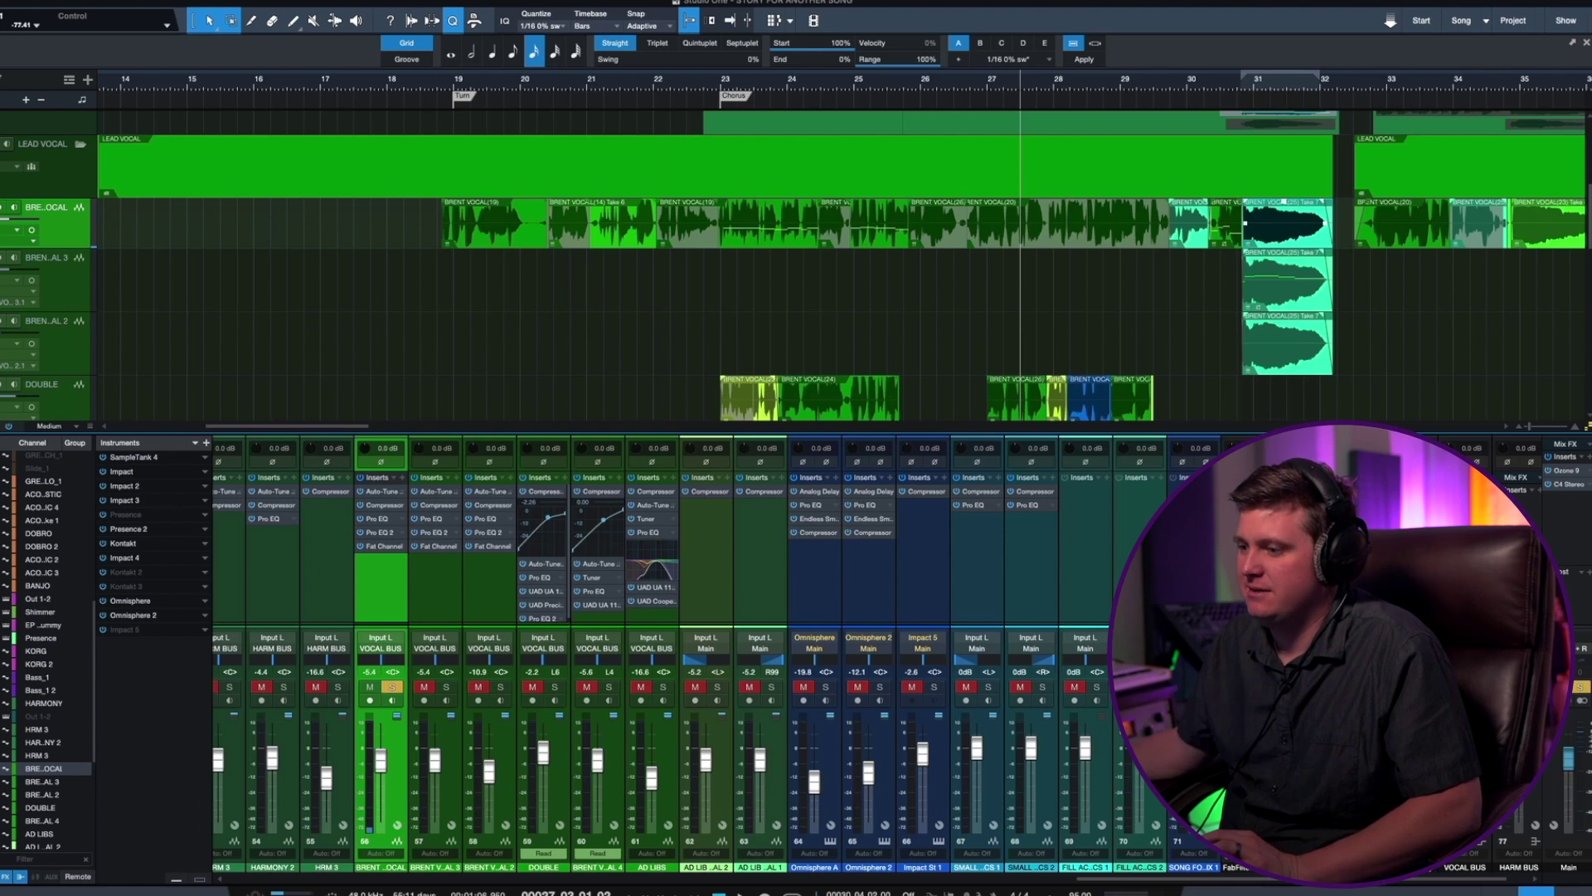
# - Select the VOCAL BUS channel and show its Compressor and Fat Channel inserts in a window clear of the mix console
pyautogui.hscroll(1, 663, 652)
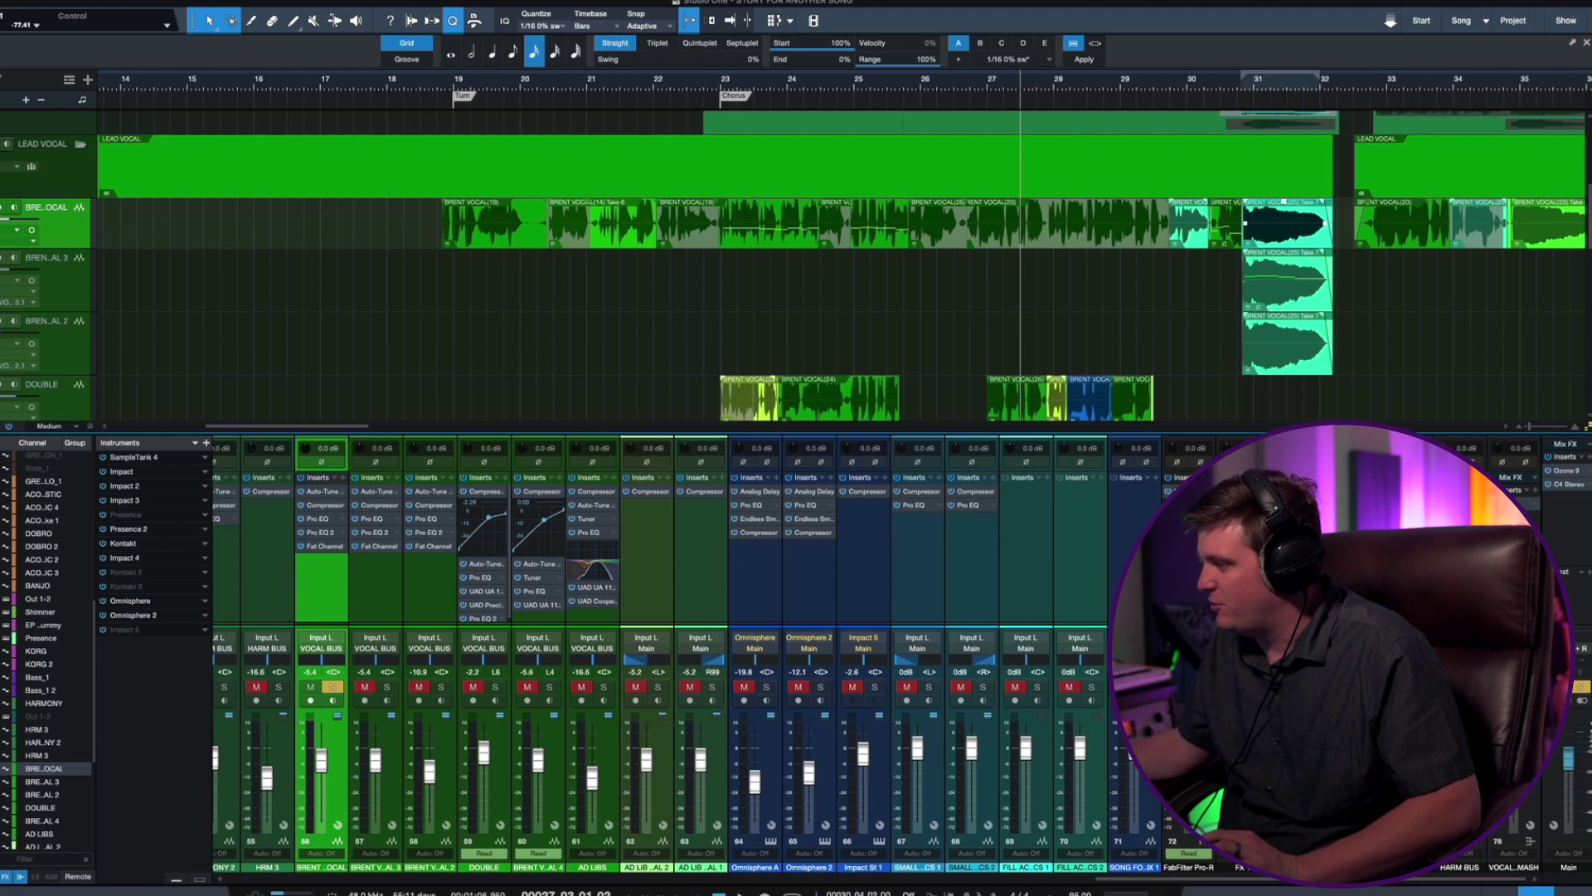
pyautogui.click(1405, 867)
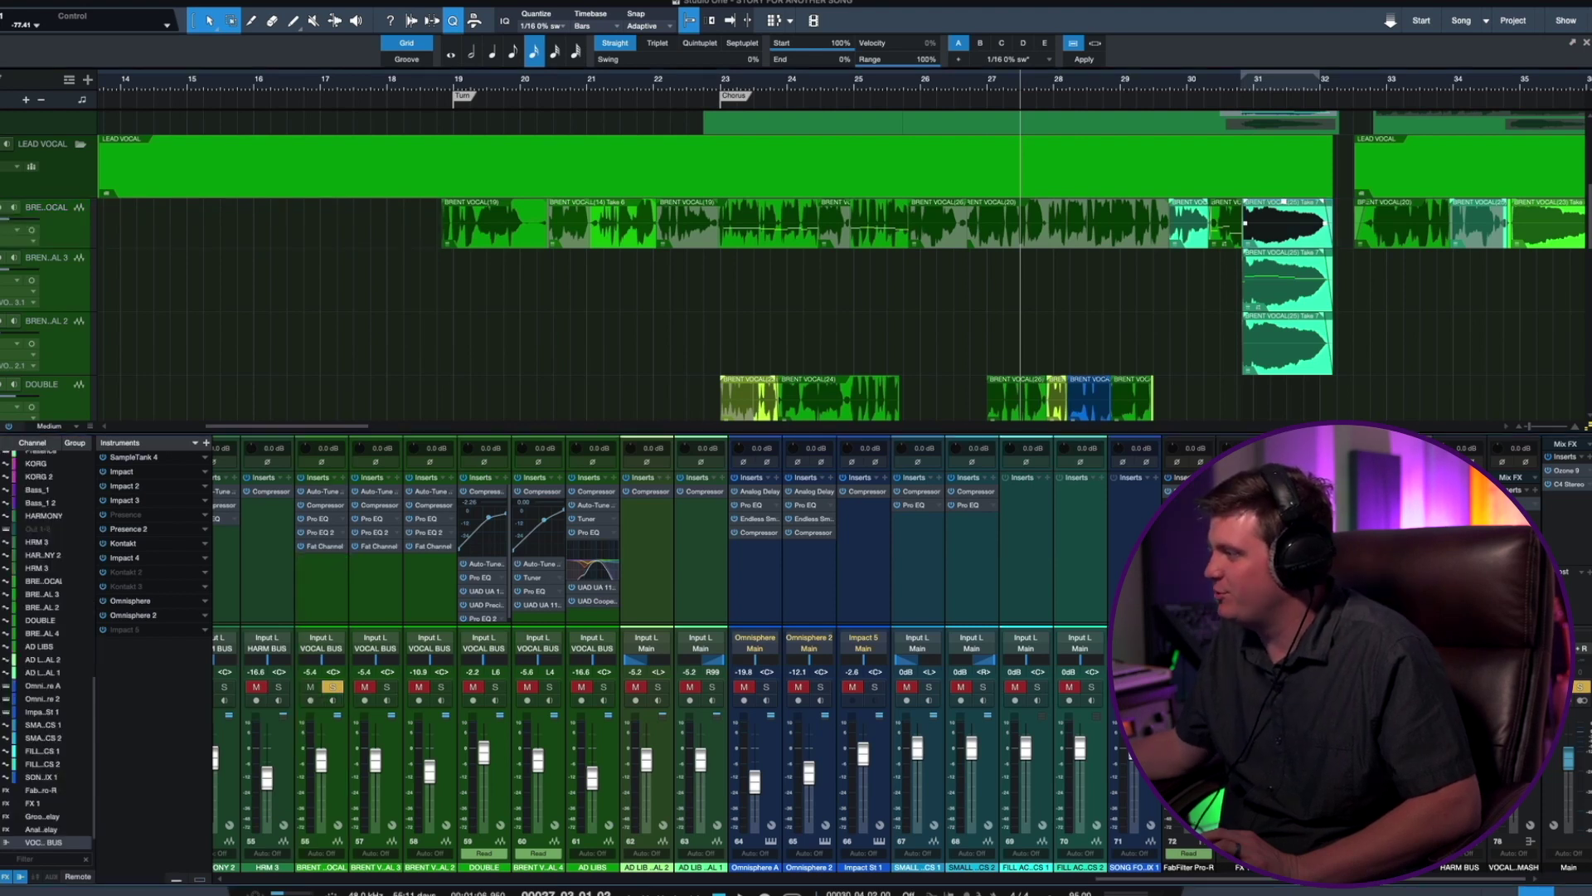
pyautogui.press('F11')
pyautogui.click(718, 193)
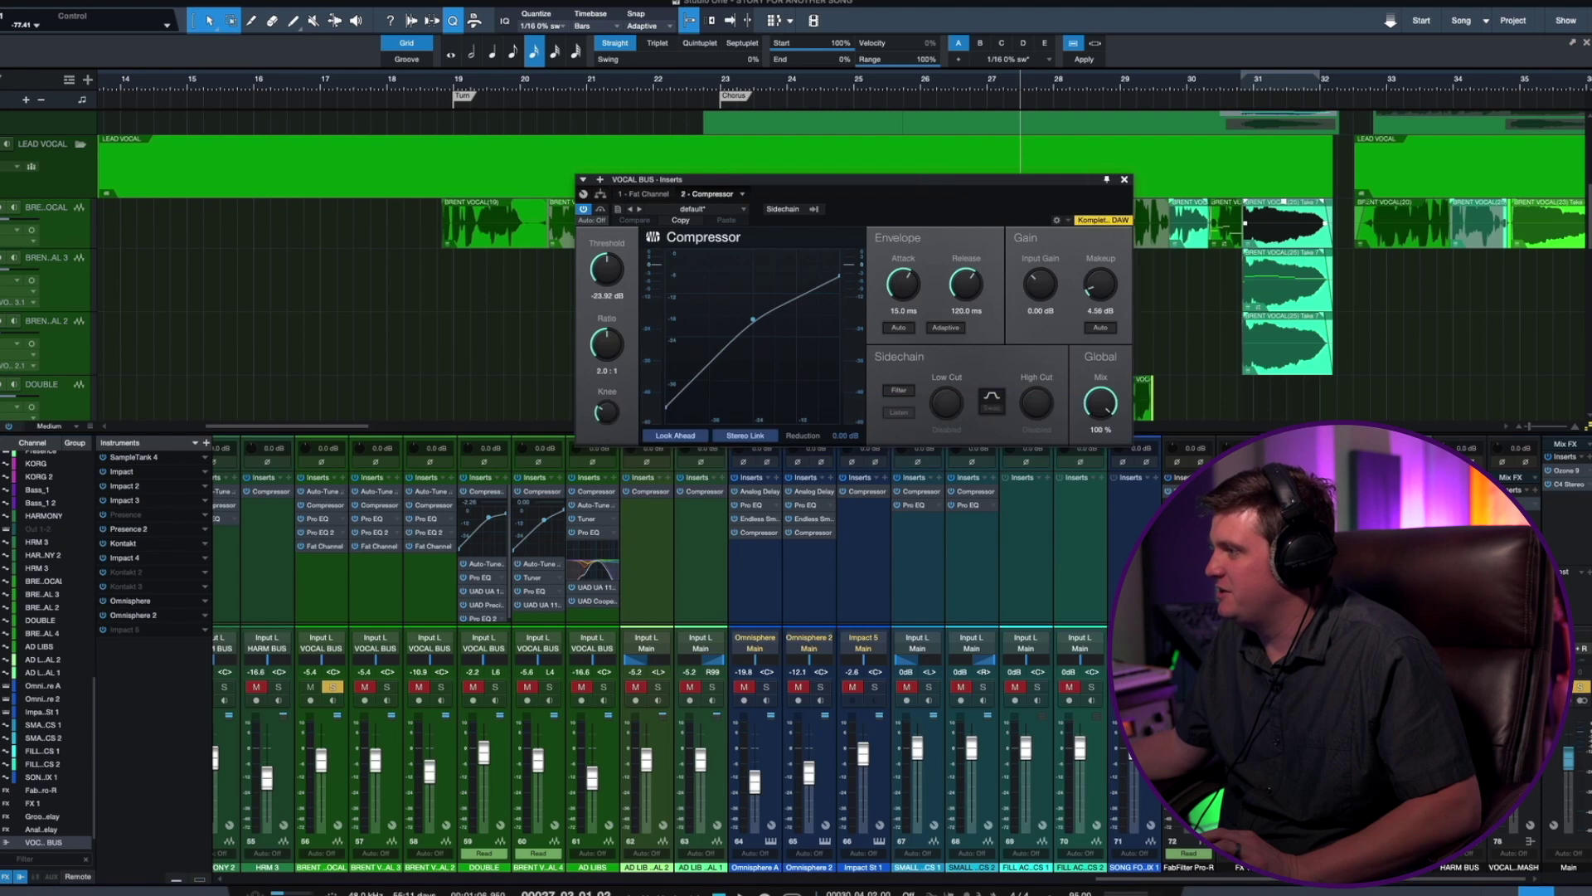
pyautogui.moveTo(747, 179); pyautogui.dragTo(550, 150)
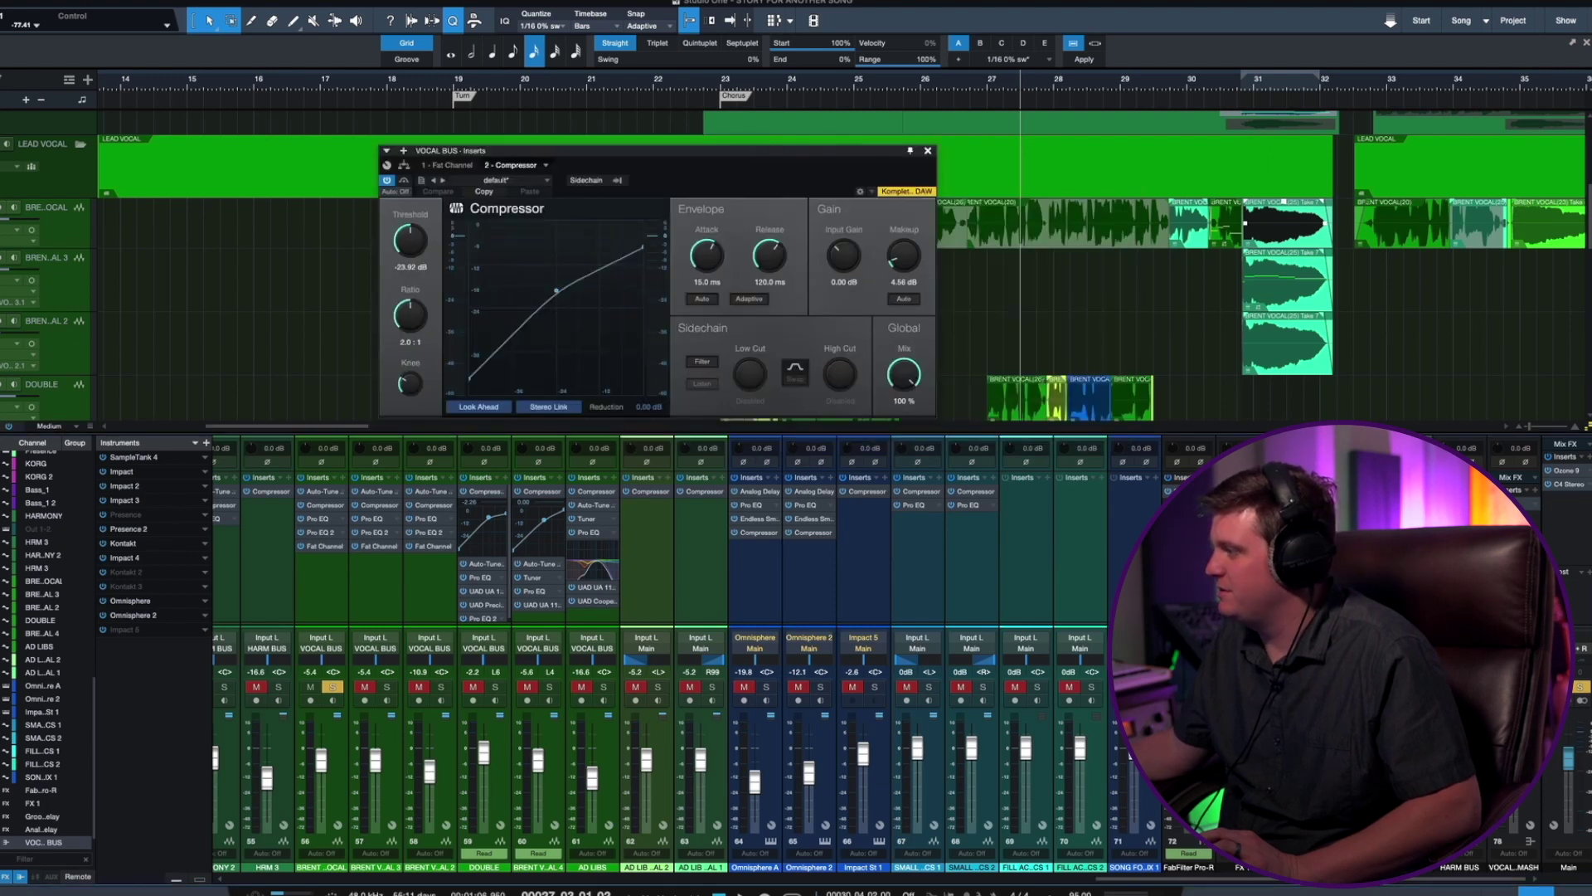
pyautogui.click(447, 164)
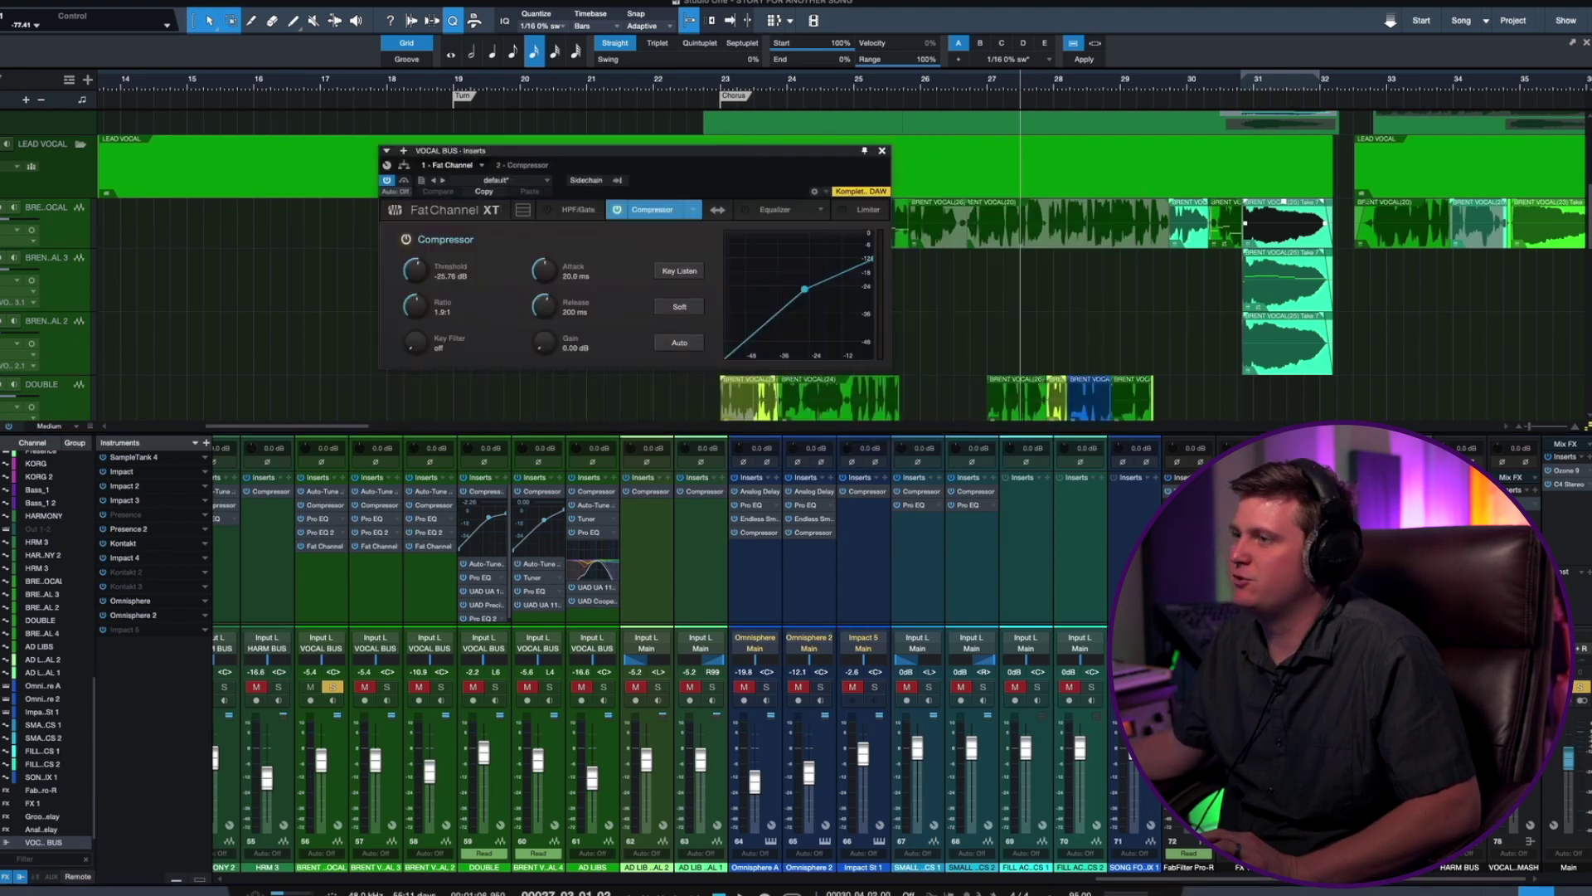
# - Play the chorus through the vocal bus, set the bus Compressor's threshold to -27.28 dB, and close the inserts window
pyautogui.press('space')
pyautogui.click(708, 81)
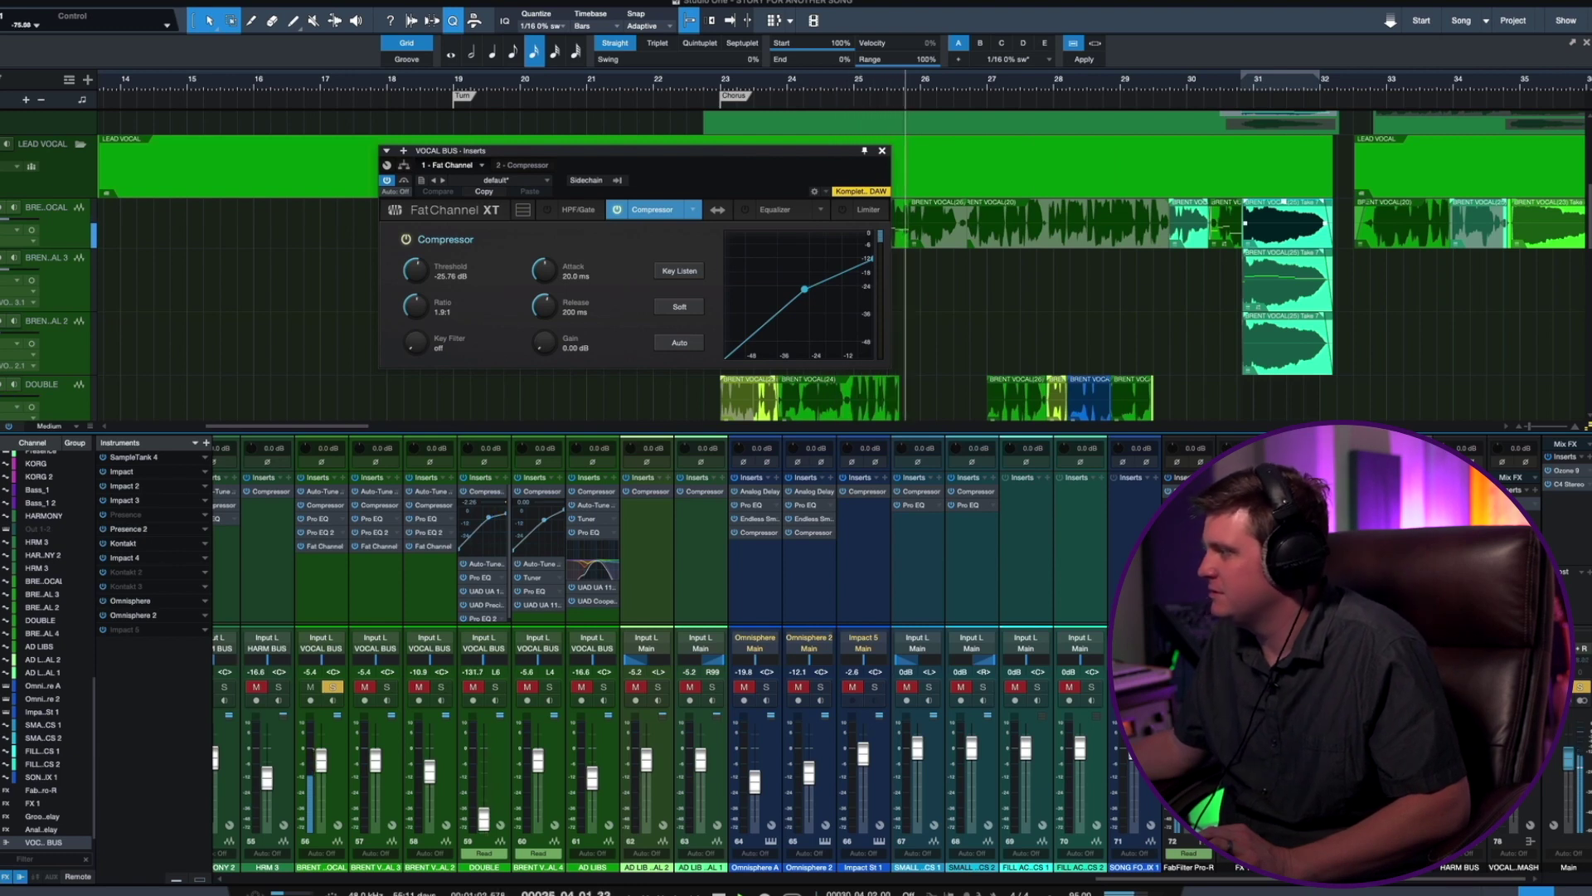
pyautogui.click(522, 165)
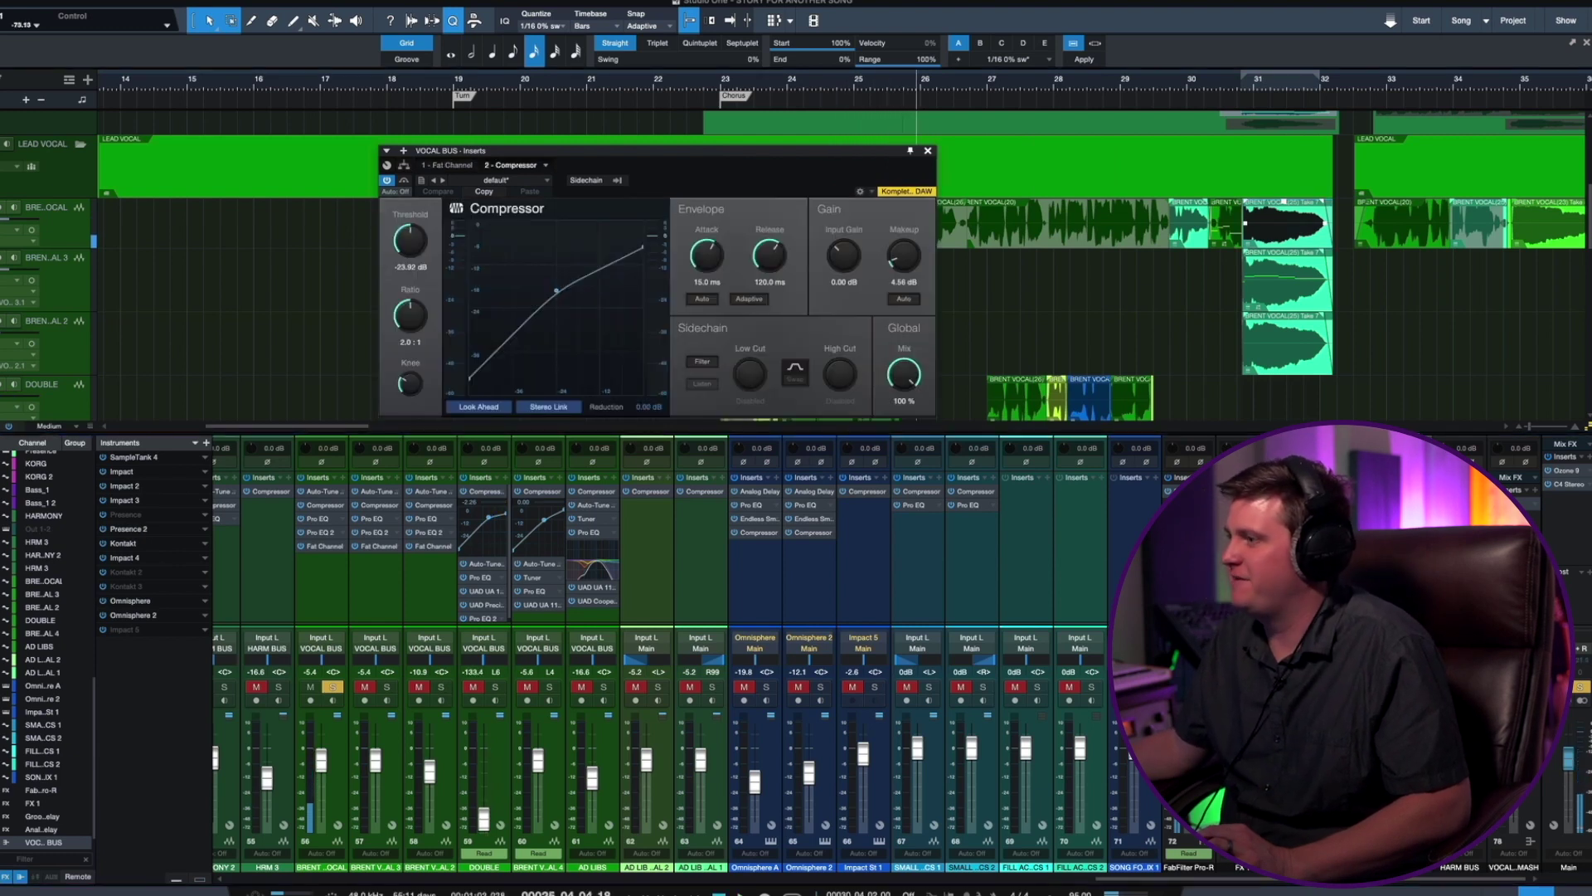
pyautogui.press('space')
pyautogui.press('space')
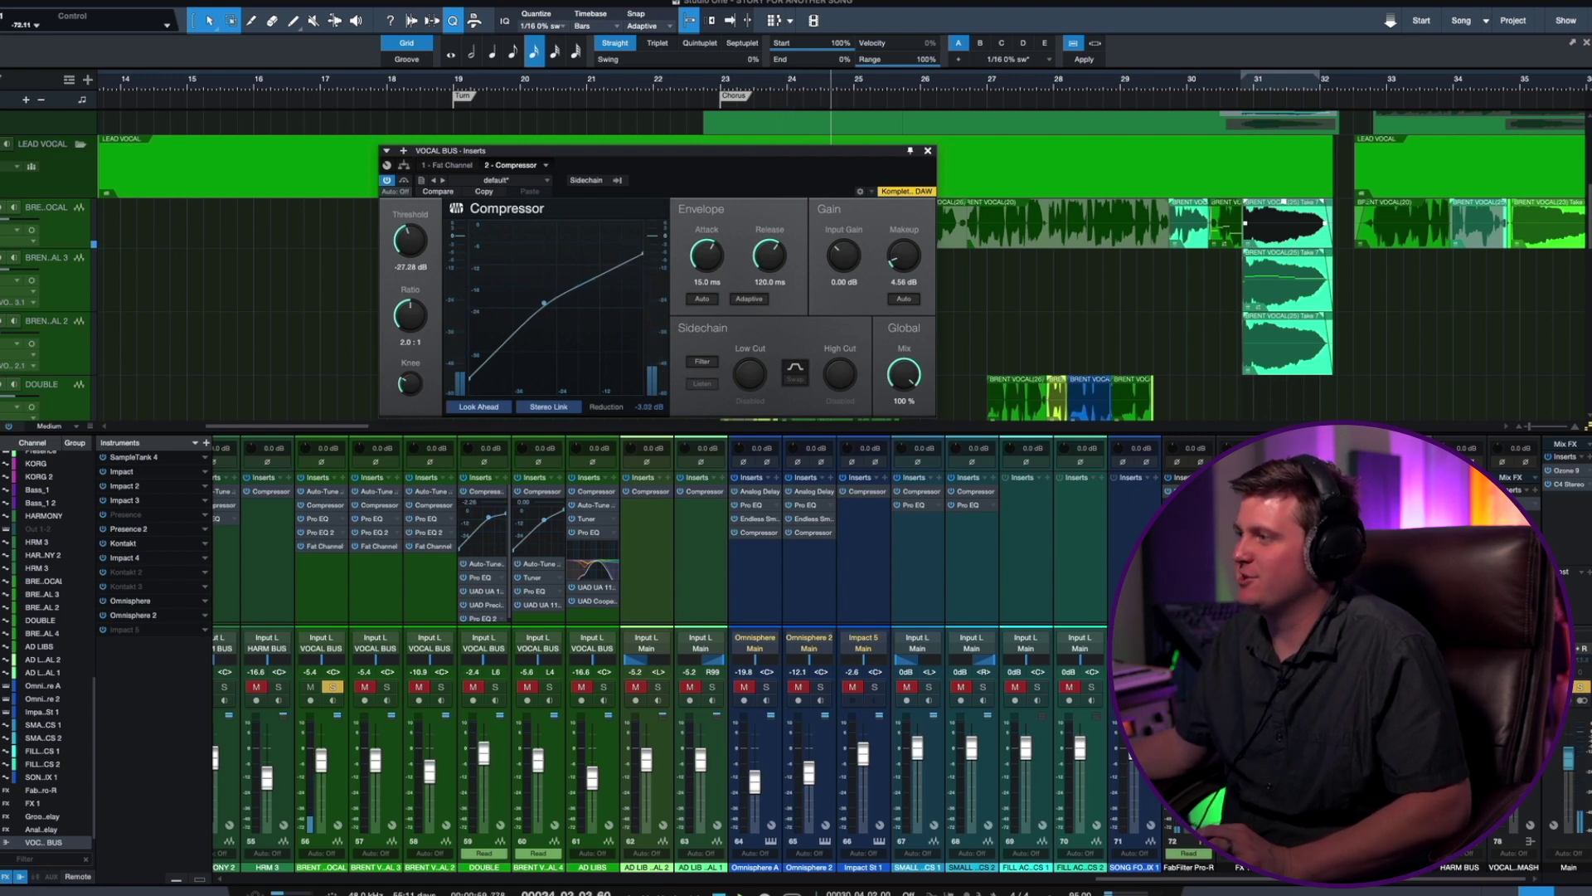
pyautogui.press('Escape')
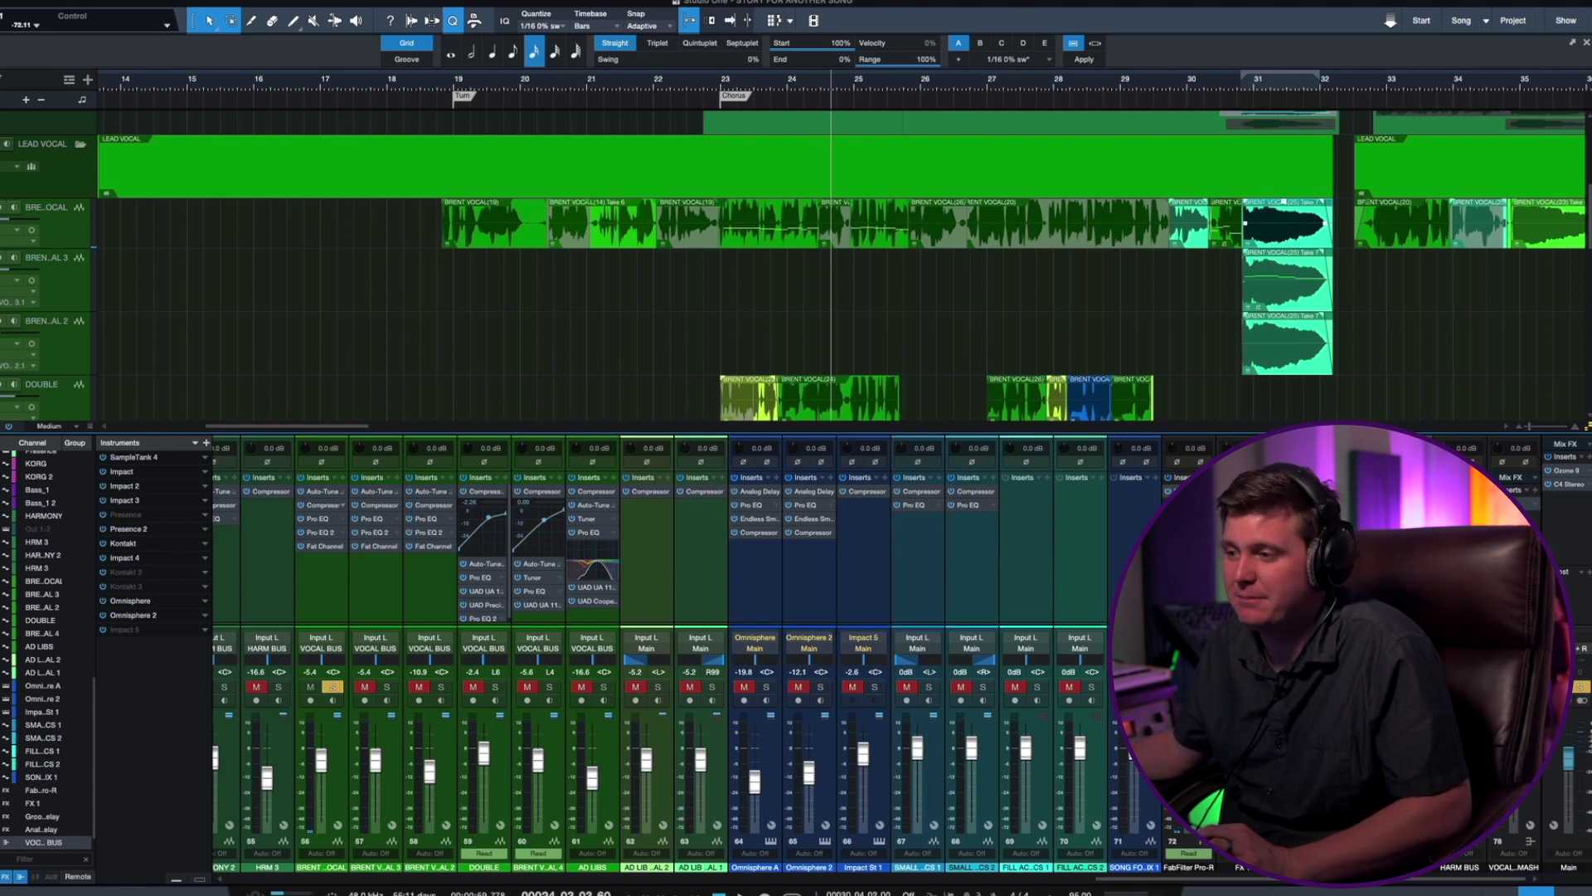
# - Unsolo the lead vocal for playback with the full mix and open its Pro EQ insert
pyautogui.hscroll(-10, 730, 655)
pyautogui.hscroll(-10, 730, 656)
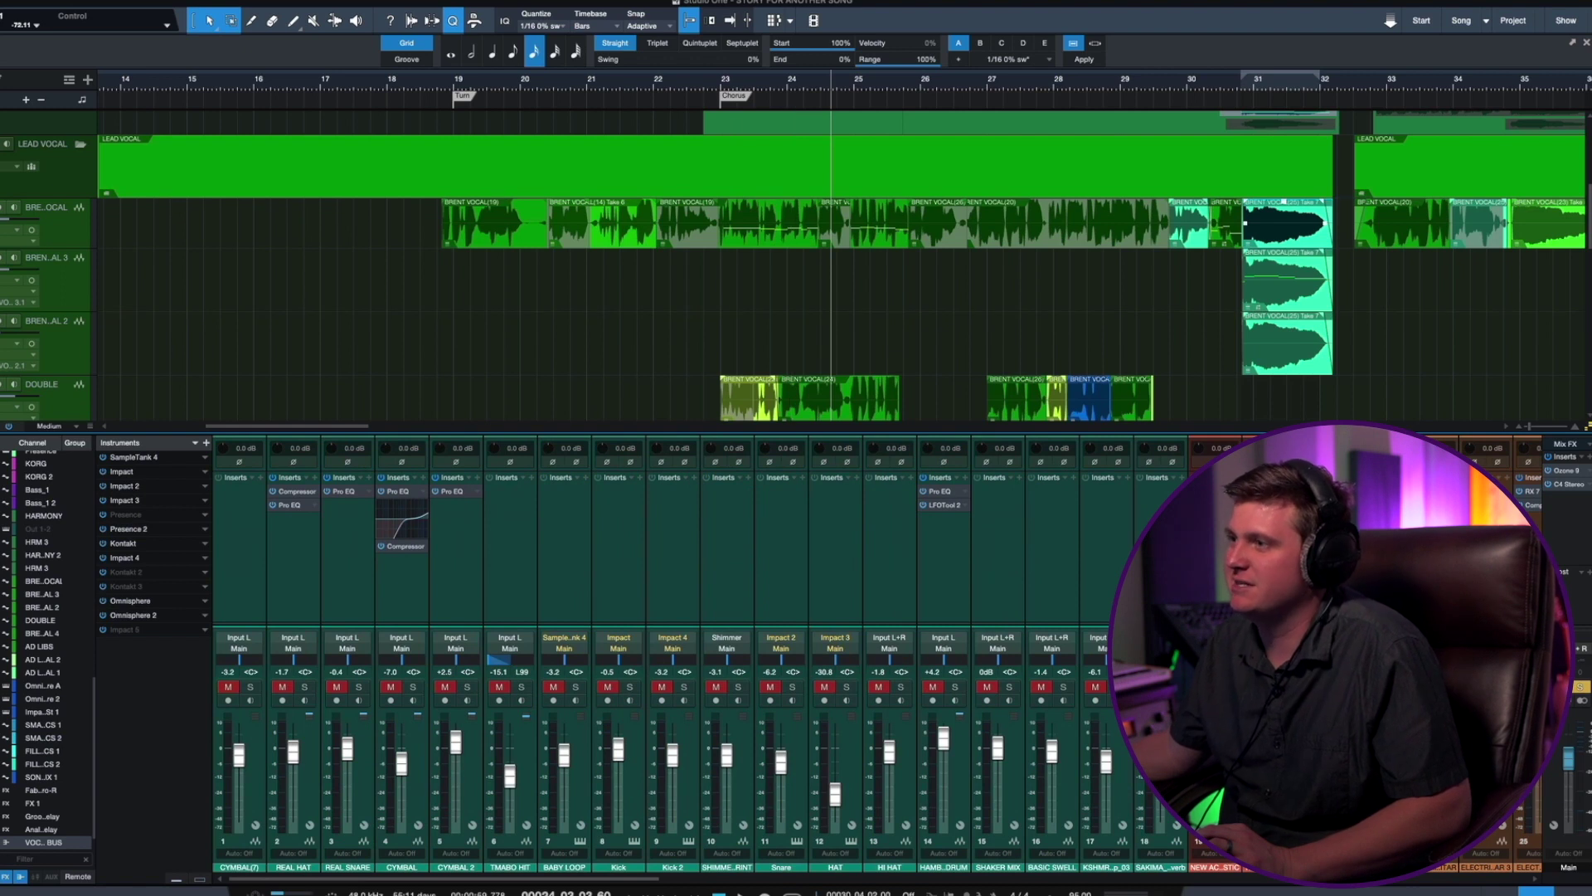
pyautogui.press('s')
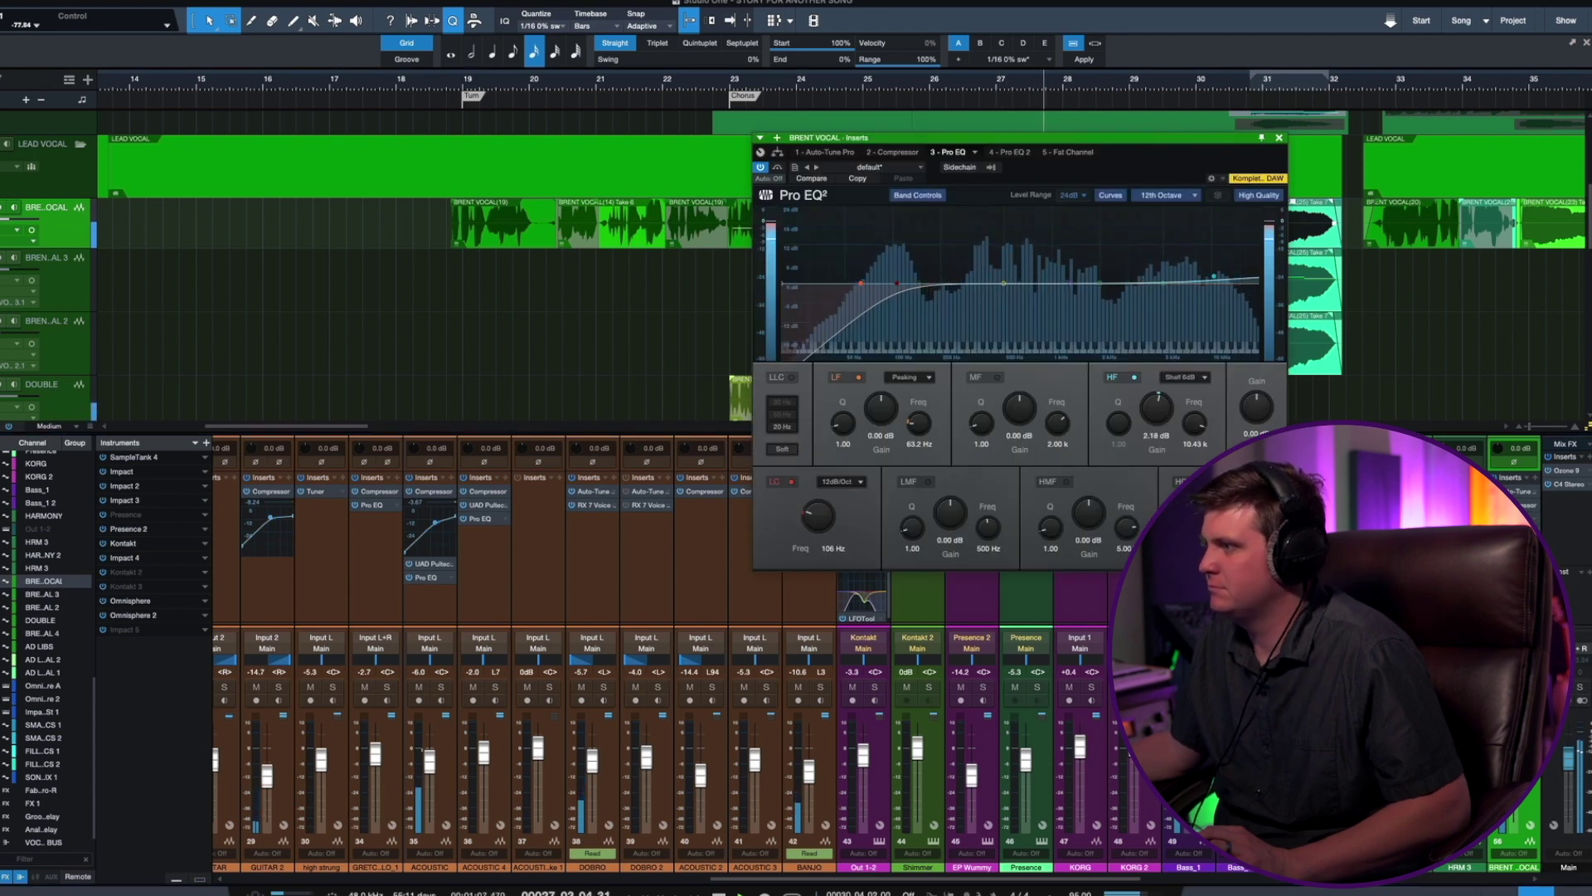
# - Set the low-cut frequency of the lead vocal's Pro EQ to 79.3 Hz, view Pro EQ 2, and close the window
pyautogui.moveTo(897, 283); pyautogui.dragTo(877, 283)
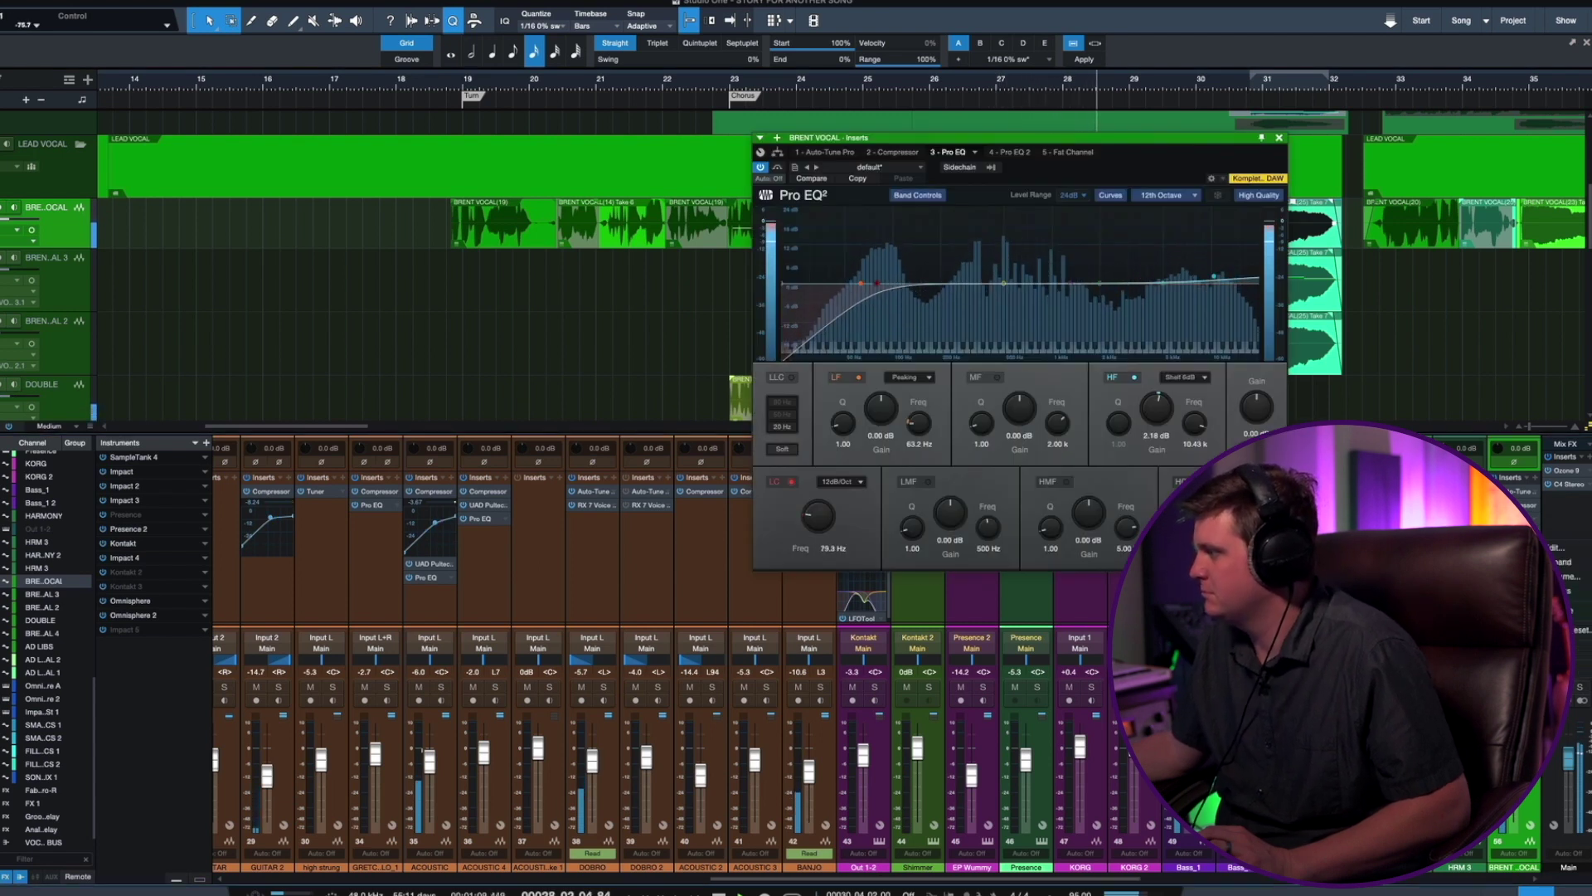
pyautogui.click(1009, 152)
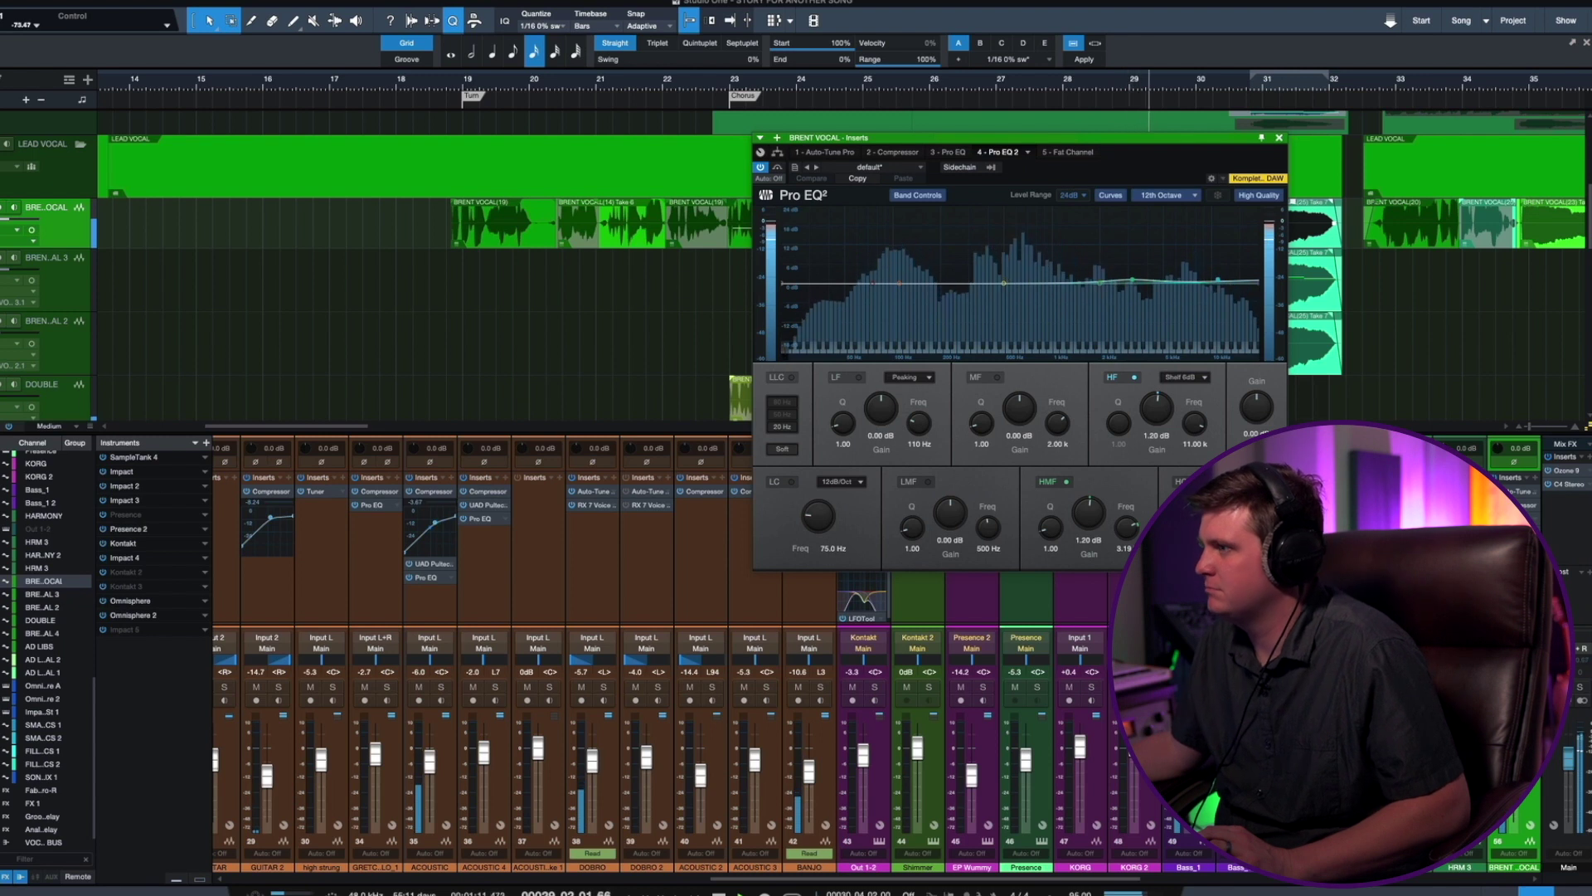
pyautogui.press('Escape')
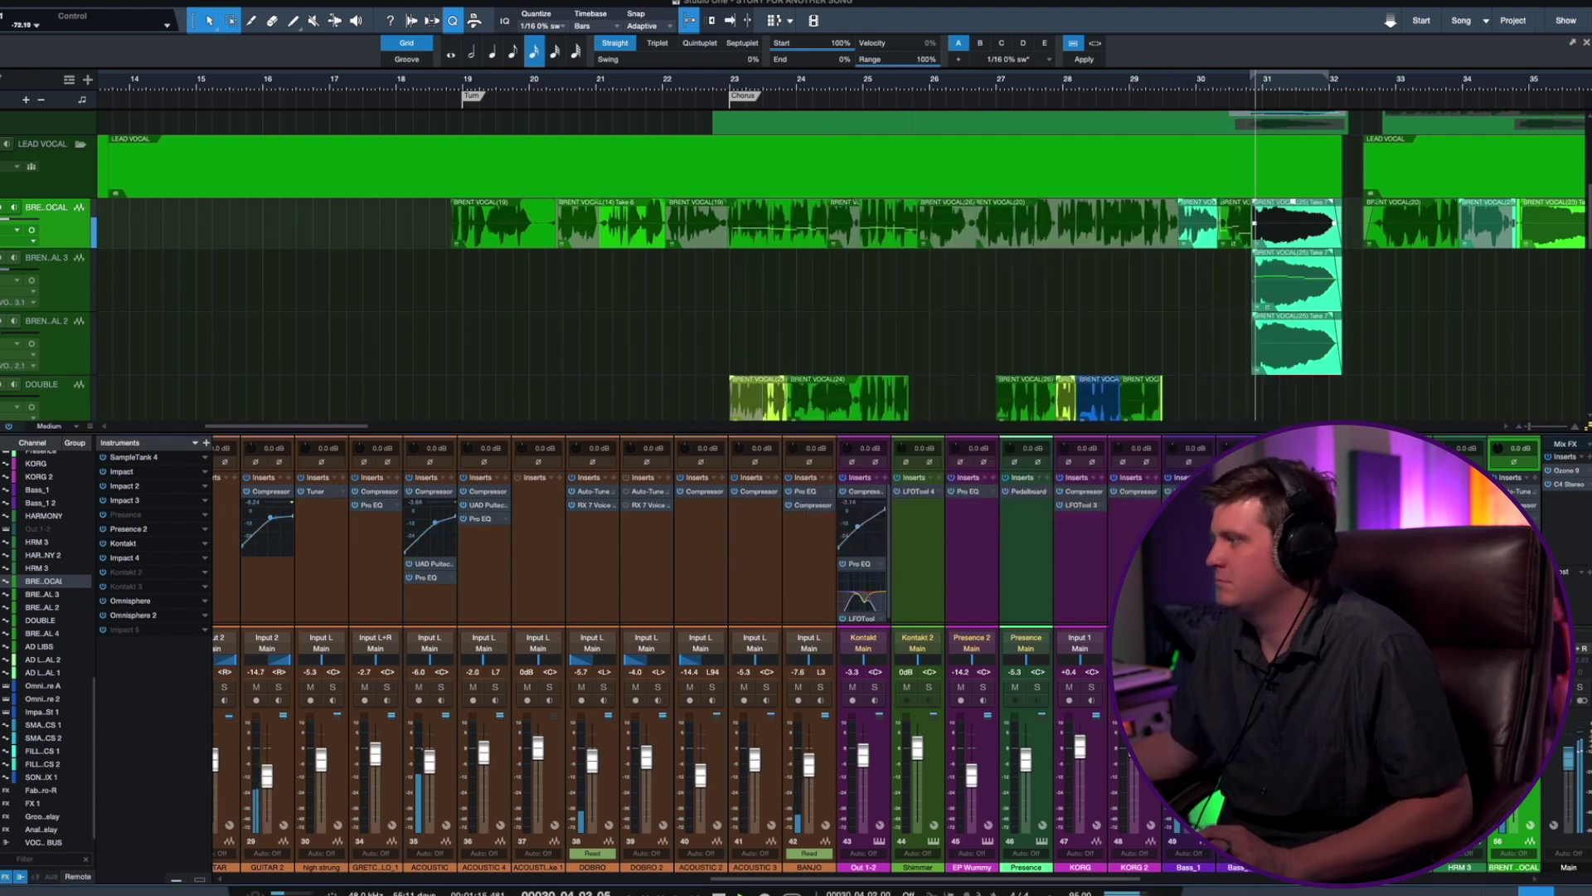
# - Enlarge the arrangement area above the mix console and look over the vocal events from bar 20 to bar 46 during playback
pyautogui.moveTo(1050, 430); pyautogui.dragTo(1050, 463)
pyautogui.hscroll(5, 671, 374)
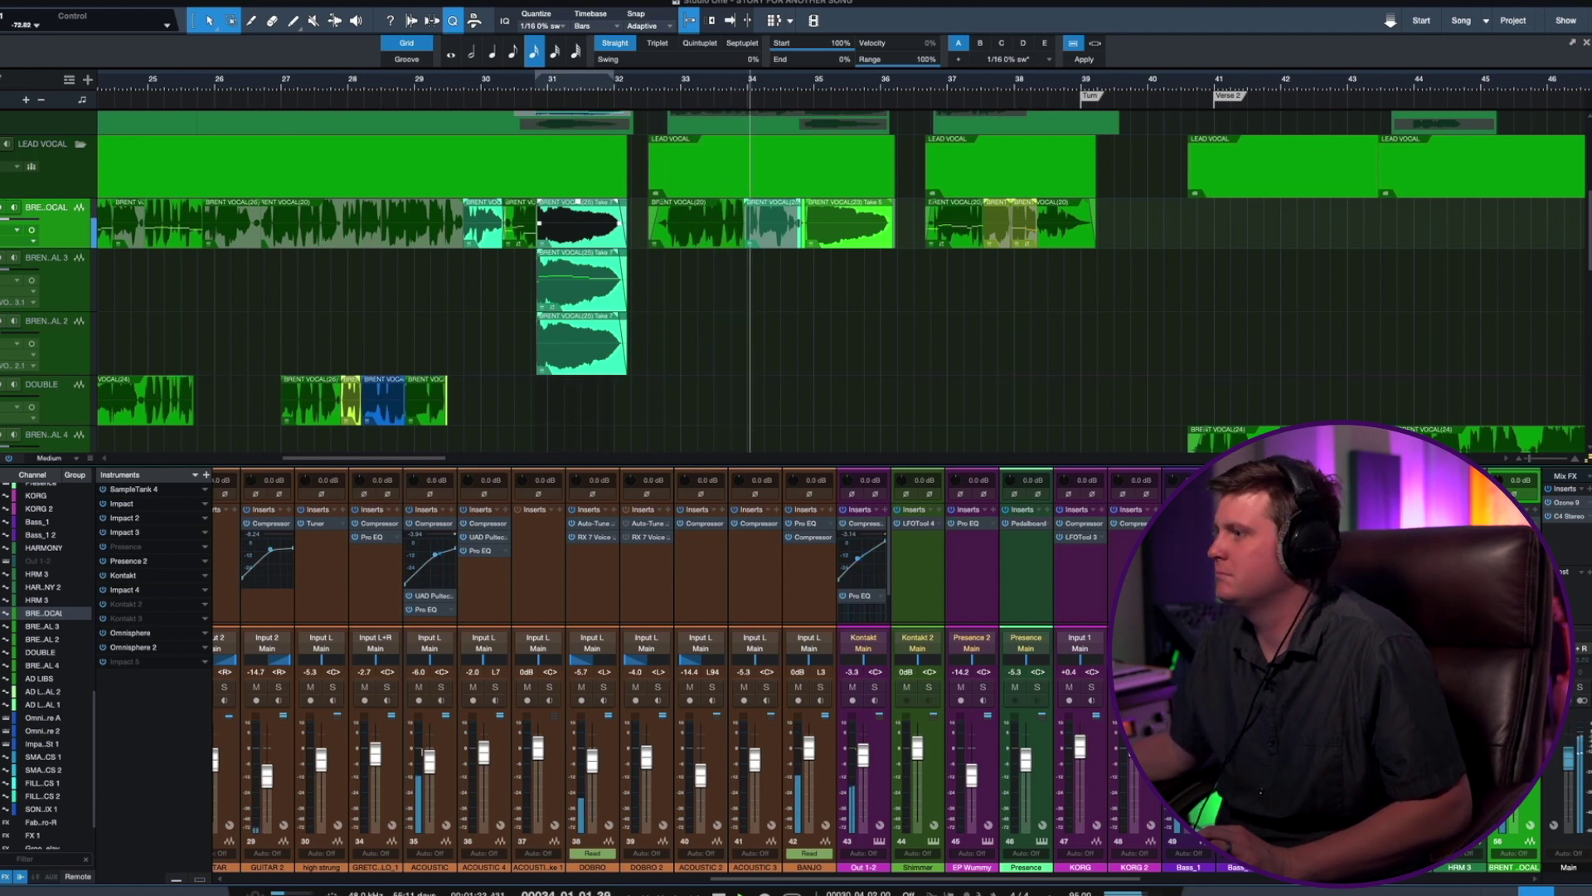
pyautogui.hscroll(-1, 829, 282)
pyautogui.hscroll(-4, 829, 281)
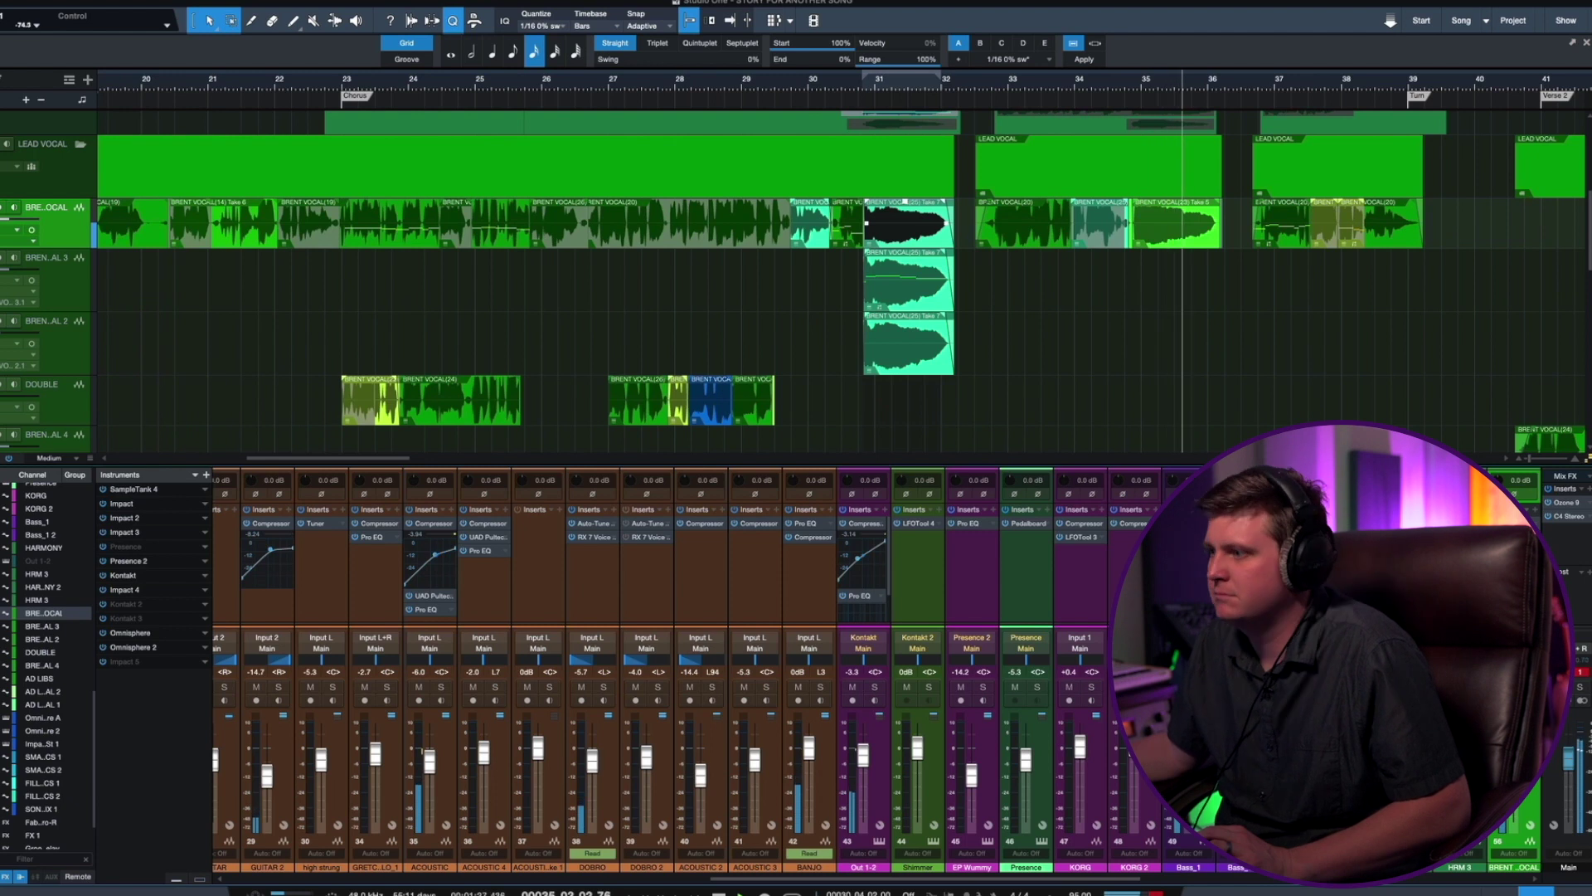
pyautogui.hscroll(1, 829, 282)
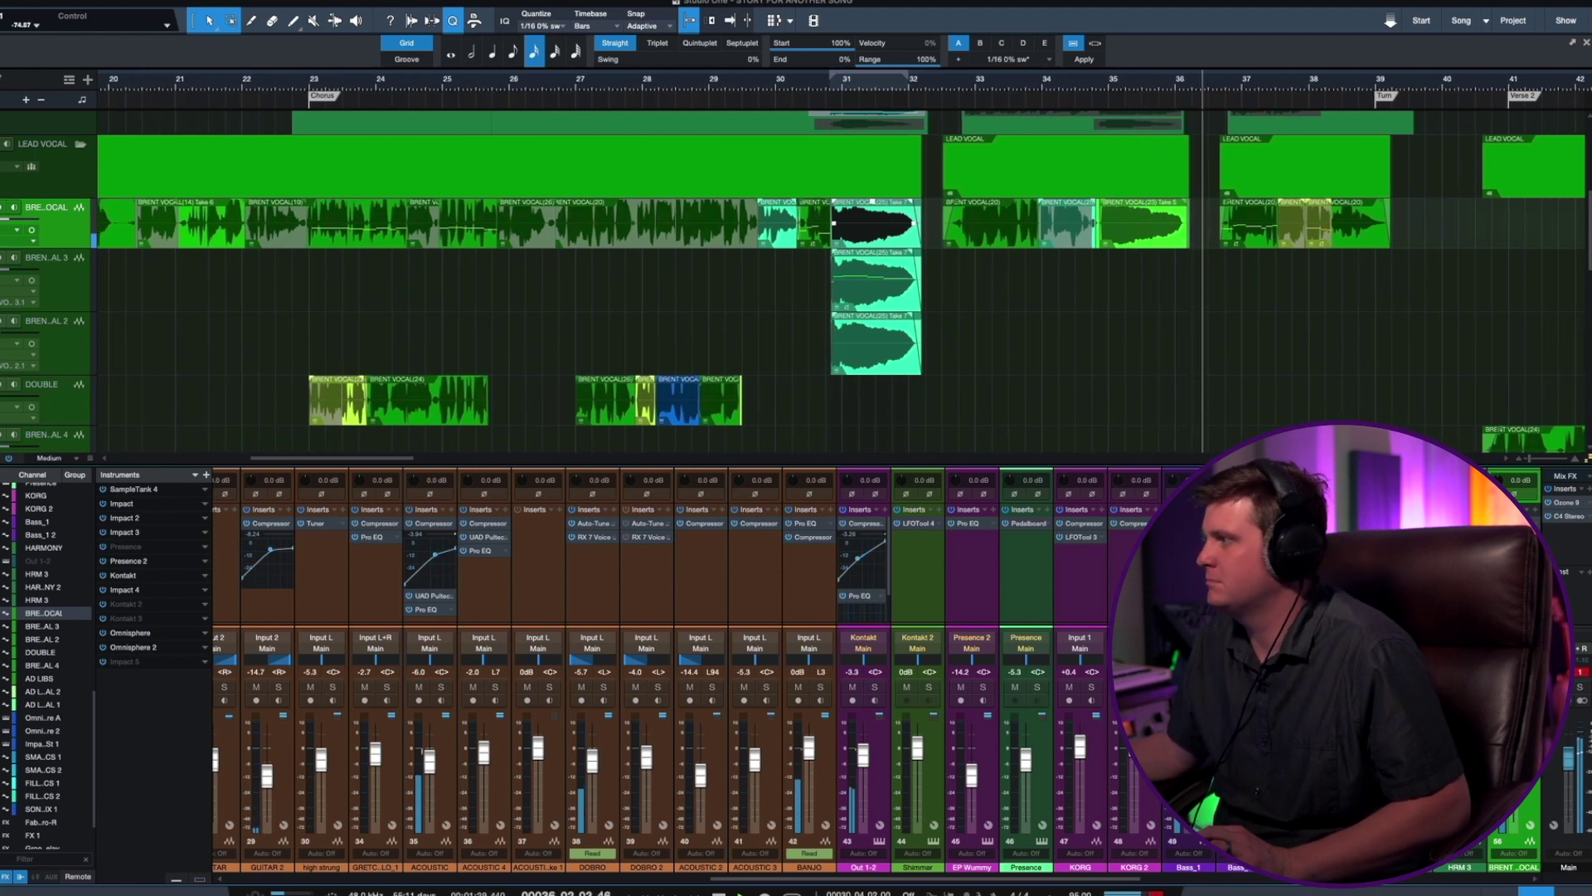